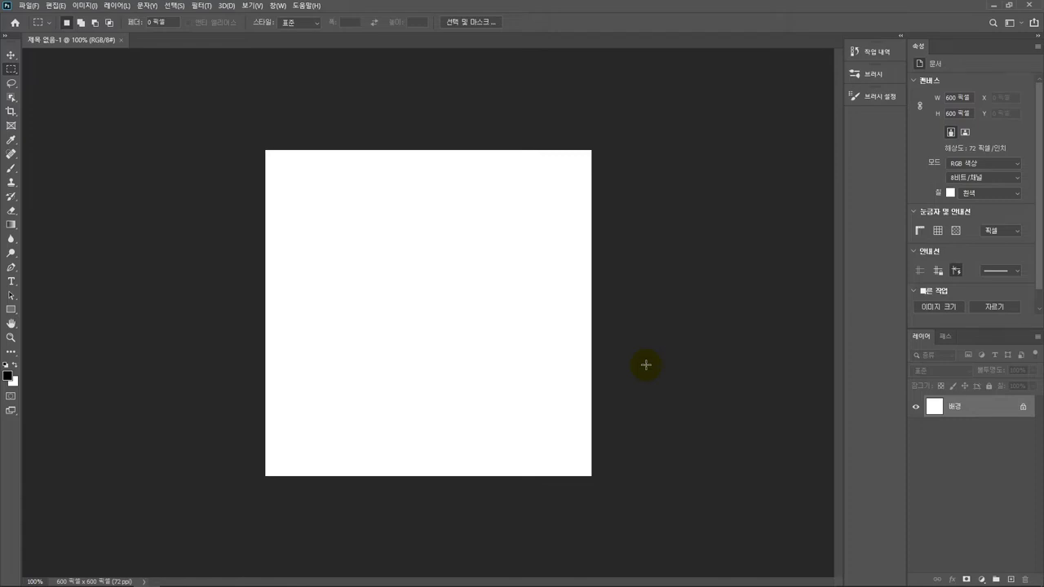
Paint a thick, soft black zigzag stroke across the middle of the white canvas with the Brush tool.
click(12, 167)
drag(380, 261, 410, 325)
drag(384, 370, 452, 373)
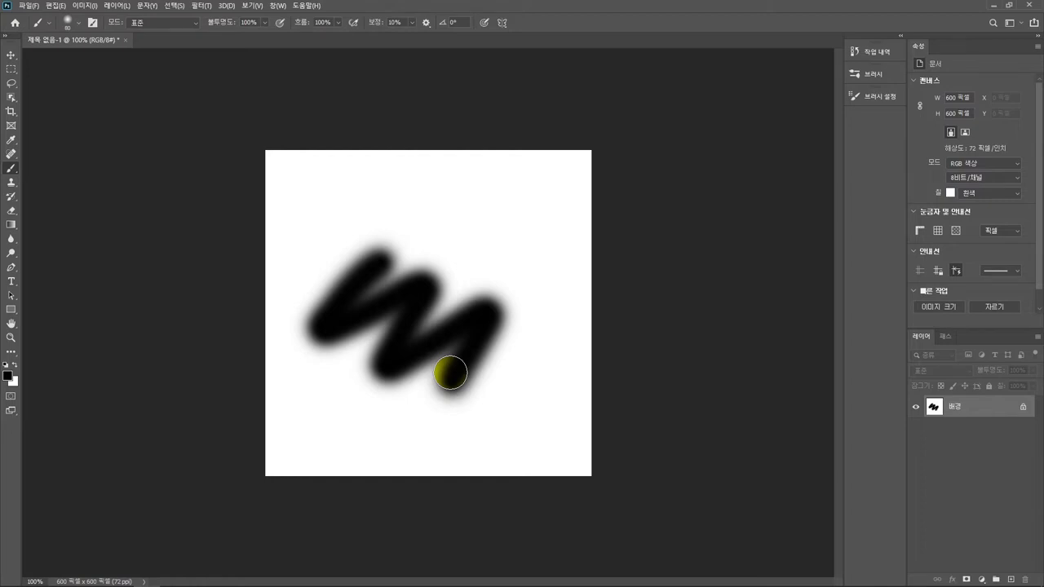
Toggle the toolbar's column layout and back, and switch to the Rectangular Marquee tool and back to the Brush tool.
click(5, 39)
click(4, 40)
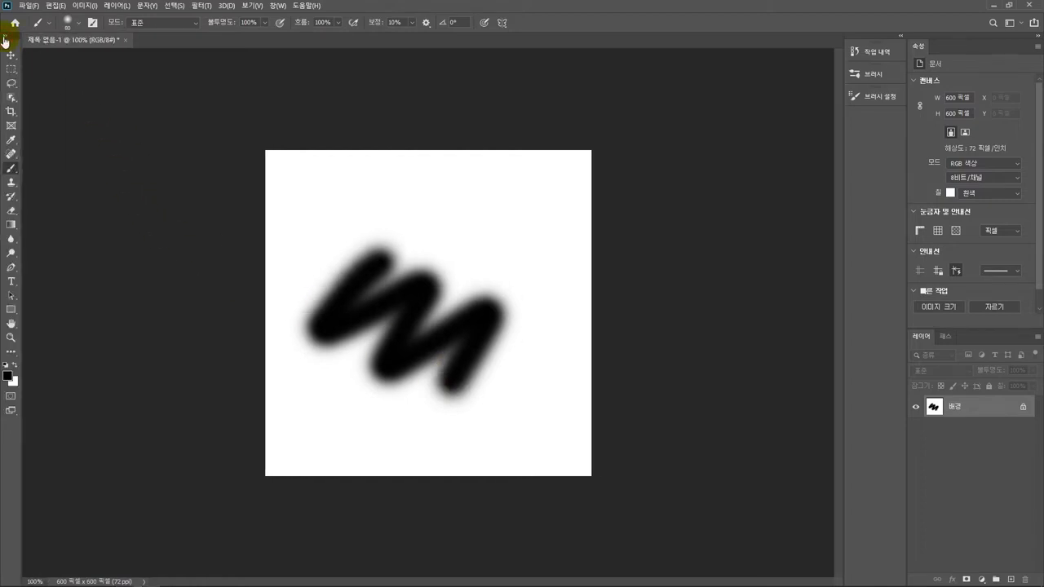
click(13, 70)
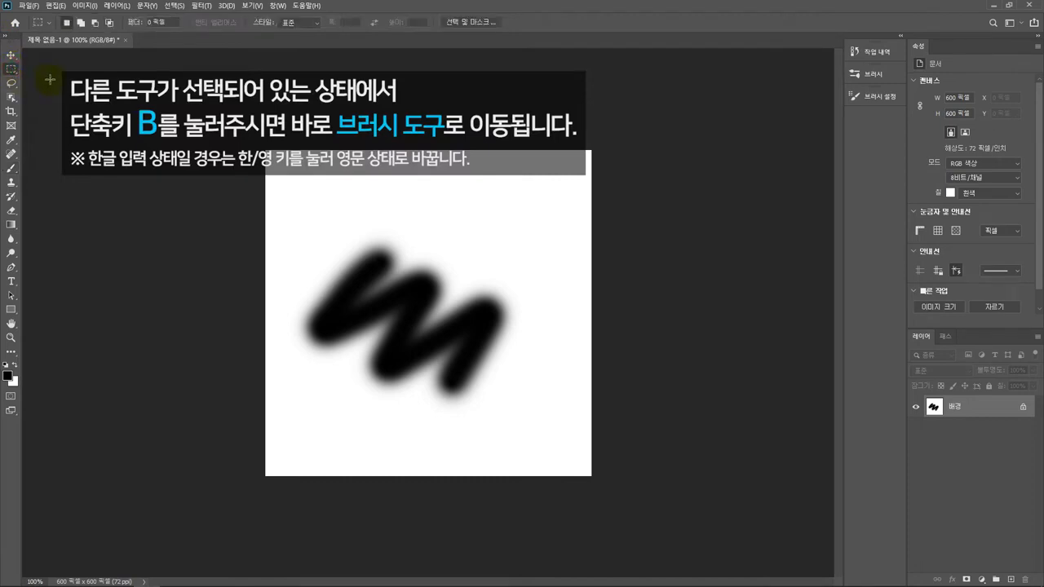
key(b)
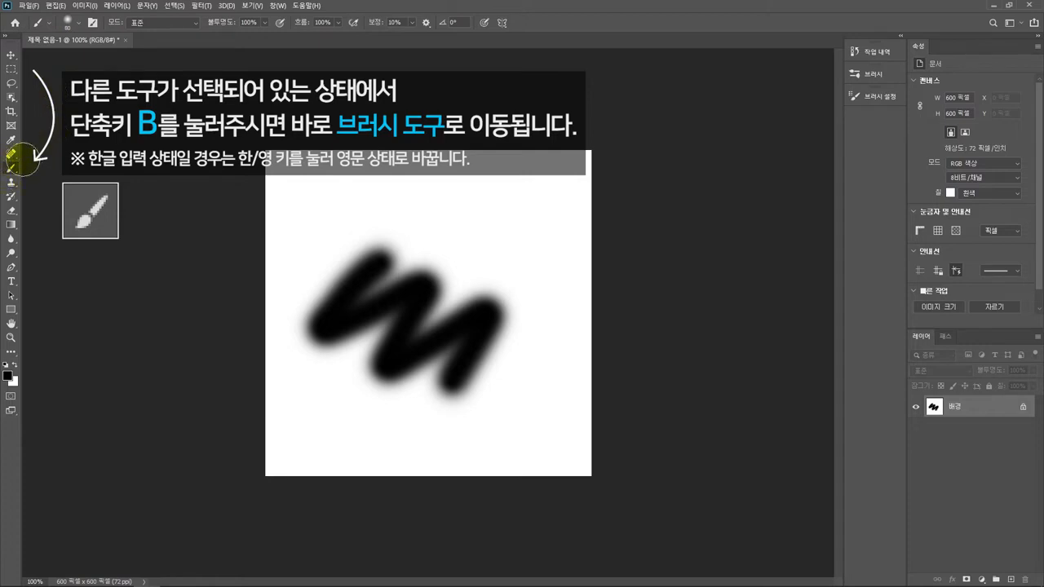
Switch from the Brush to the Pencil tool and view the other tools in the brush group.
right_click(16, 174)
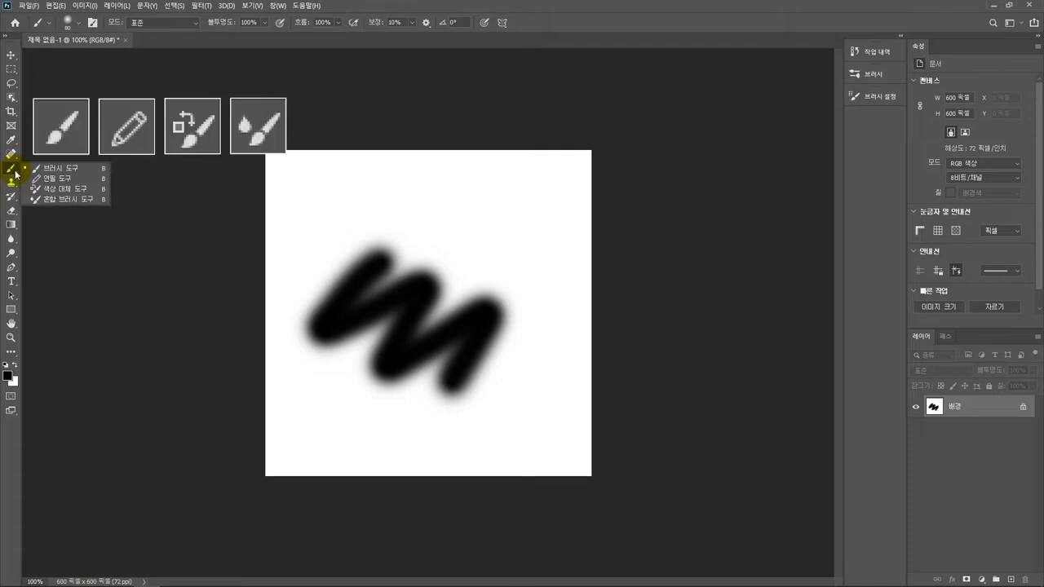
click(58, 178)
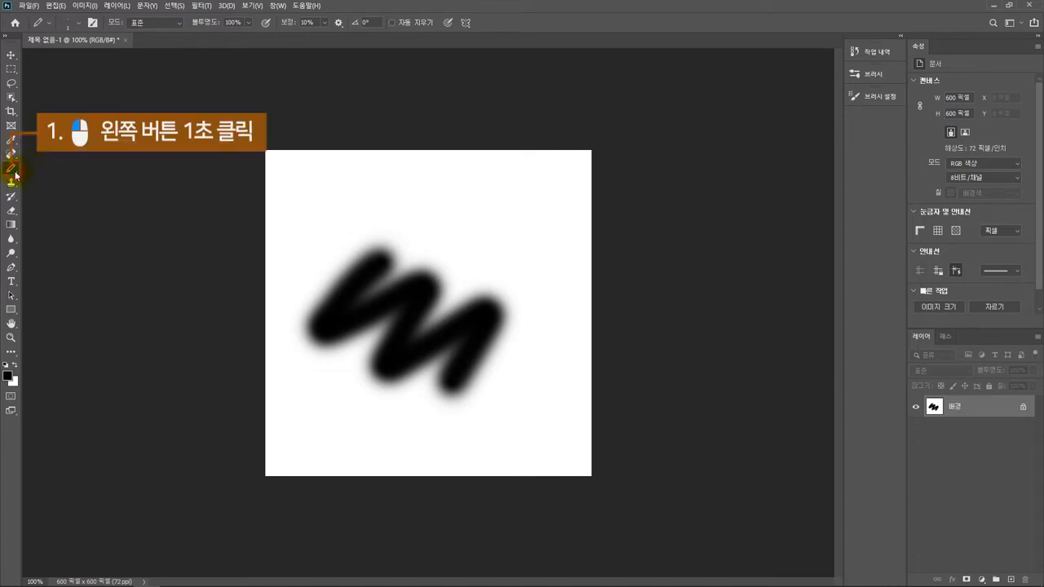
click(14, 173)
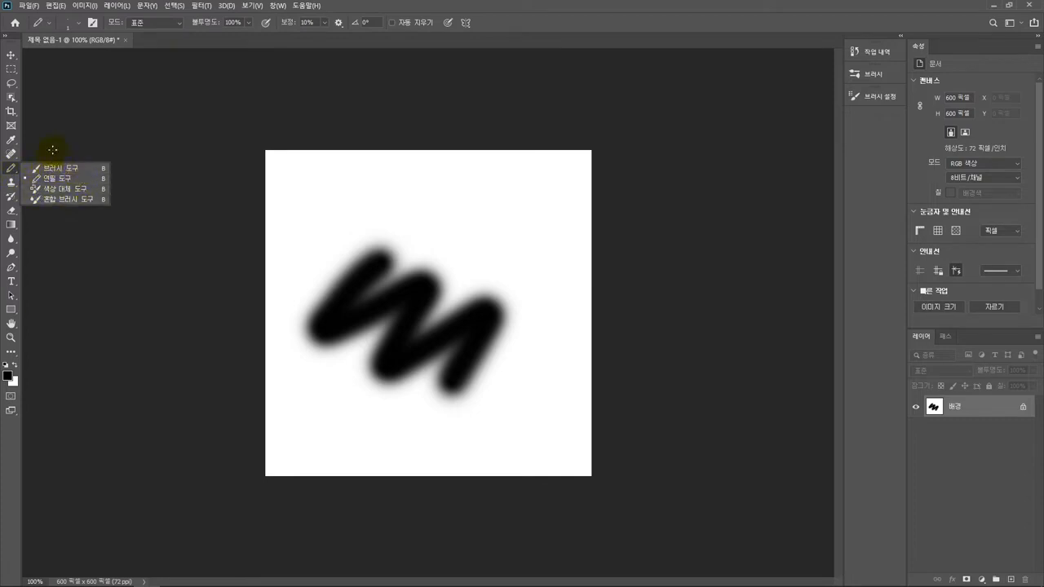
click(52, 150)
right_click(13, 173)
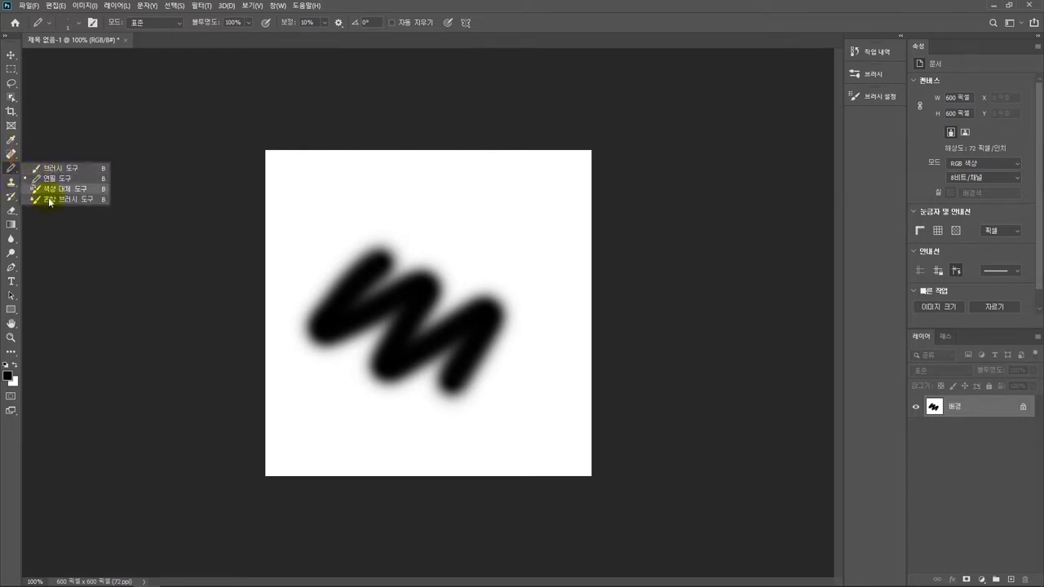
click(54, 224)
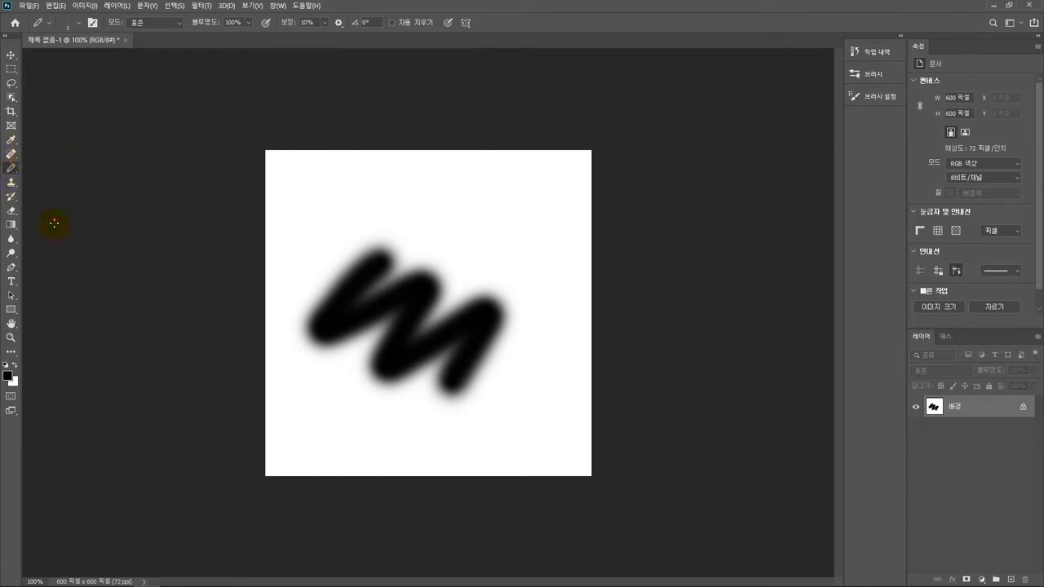
Cycle through the brush tool group from the Pencil tool back to the Brush tool.
alt+click(11, 169)
alt+click(10, 169)
alt+click(11, 169)
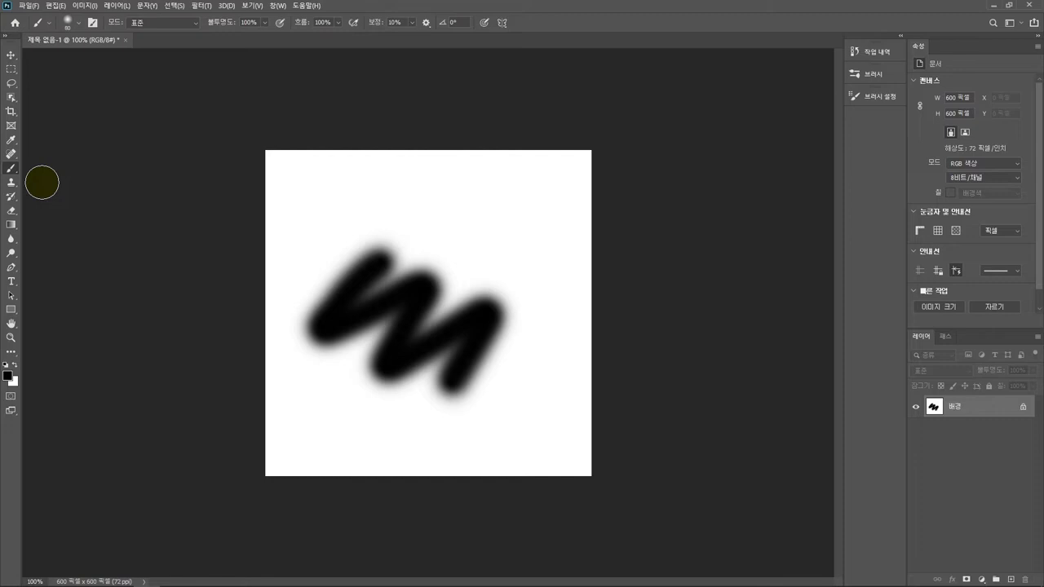
Open the foreground Color Picker and choose the bright red e20f0f in the red hue range.
click(15, 384)
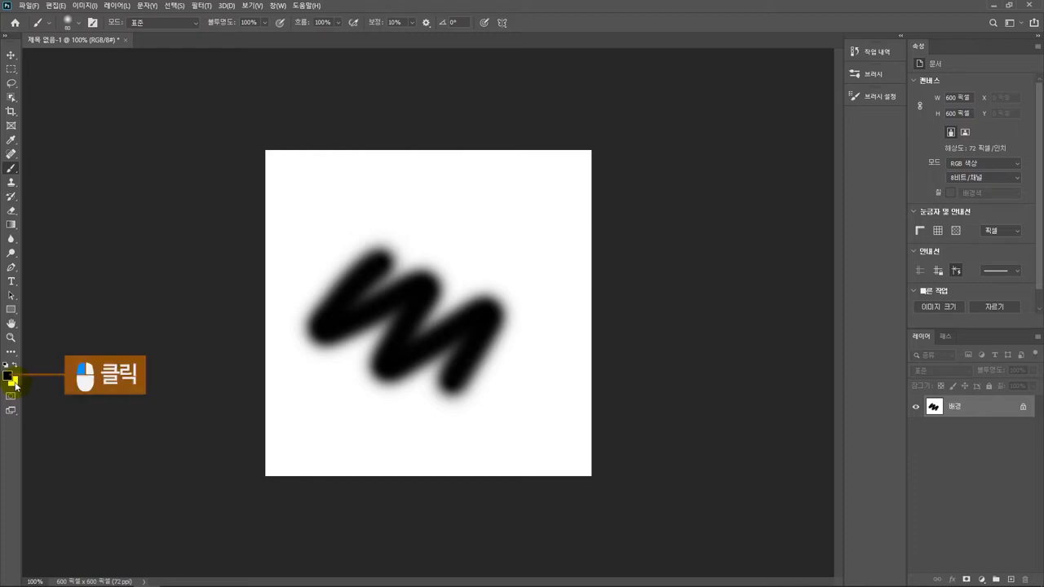
click(11, 376)
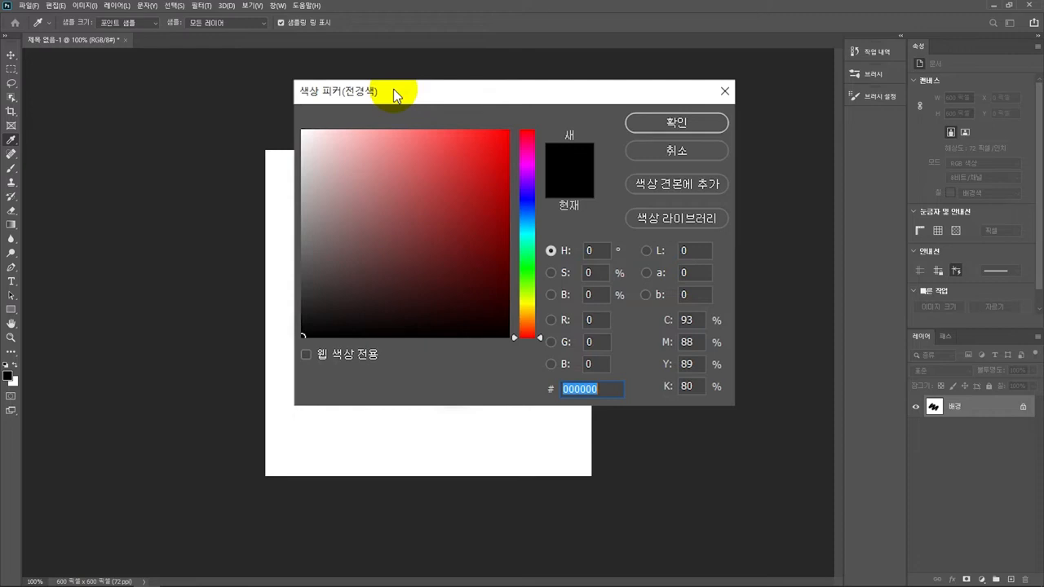
drag(530, 327, 527, 135)
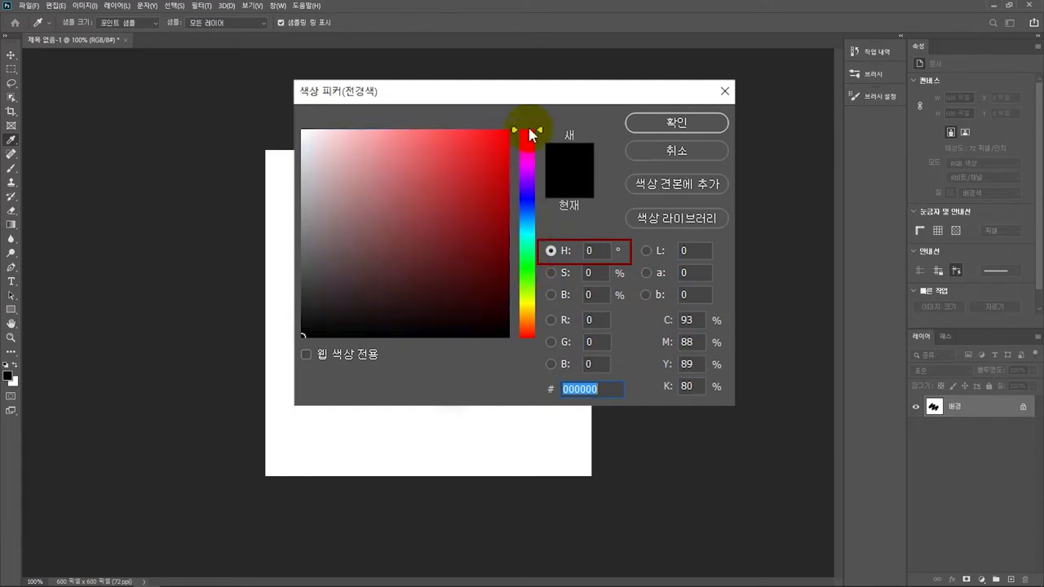
mouse_move(501, 132)
mouse_down()
mouse_move(319, 133)
mouse_move(487, 134)
mouse_up()
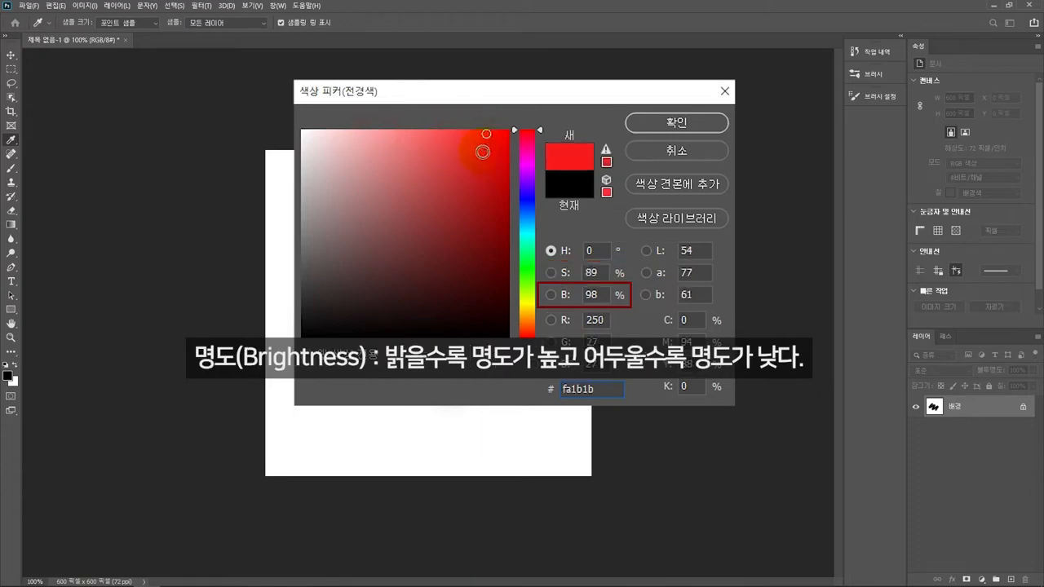
mouse_move(487, 134)
mouse_down()
mouse_move(478, 317)
mouse_move(476, 144)
mouse_move(475, 292)
mouse_move(474, 185)
mouse_up()
mouse_move(517, 153)
mouse_down()
mouse_move(527, 166)
mouse_move(527, 129)
mouse_move(359, 147)
mouse_move(496, 145)
mouse_move(492, 256)
mouse_move(495, 154)
mouse_up()
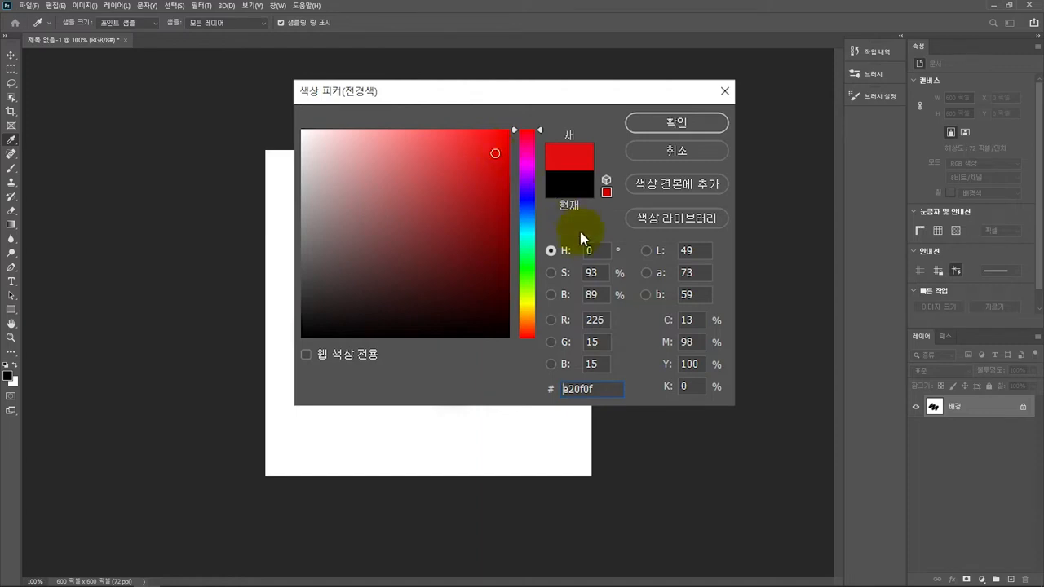
Compare the picker's saturation and brightness views, return it to hue, and accept the red as the foreground color.
click(551, 274)
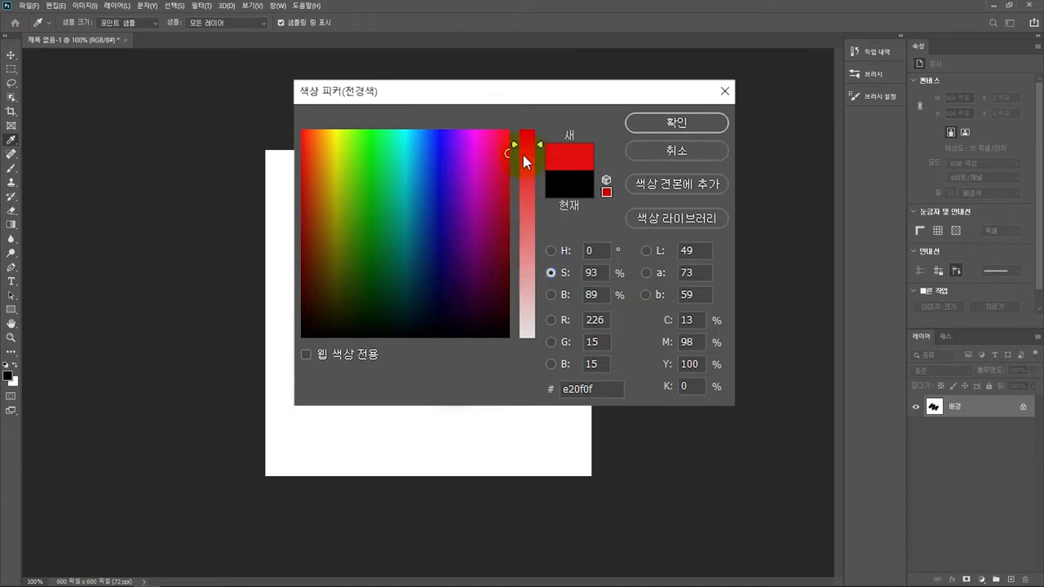
click(552, 297)
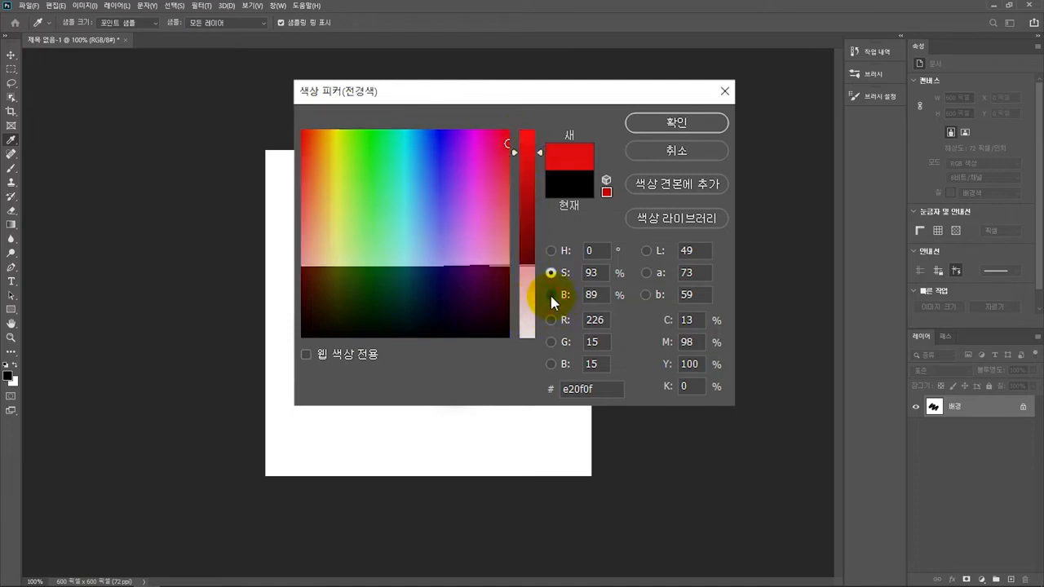
click(550, 250)
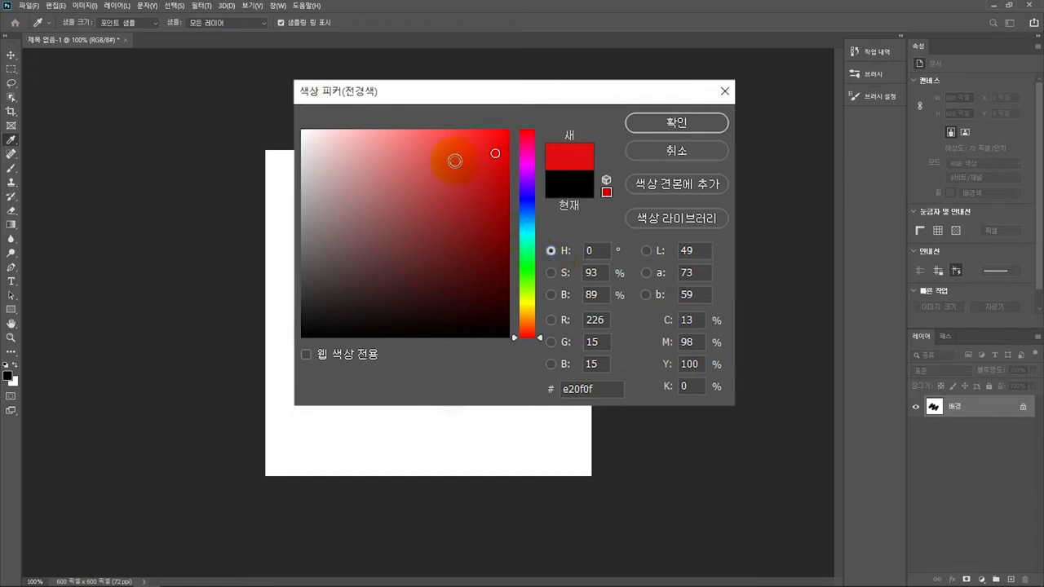
click(647, 125)
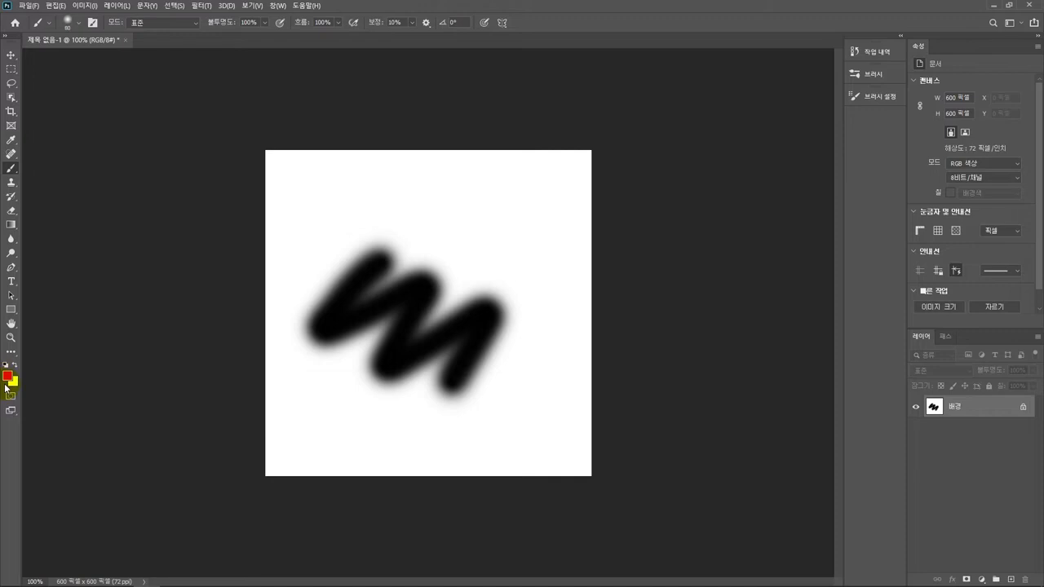
Show the Color panel and widen the panel column slightly.
click(277, 6)
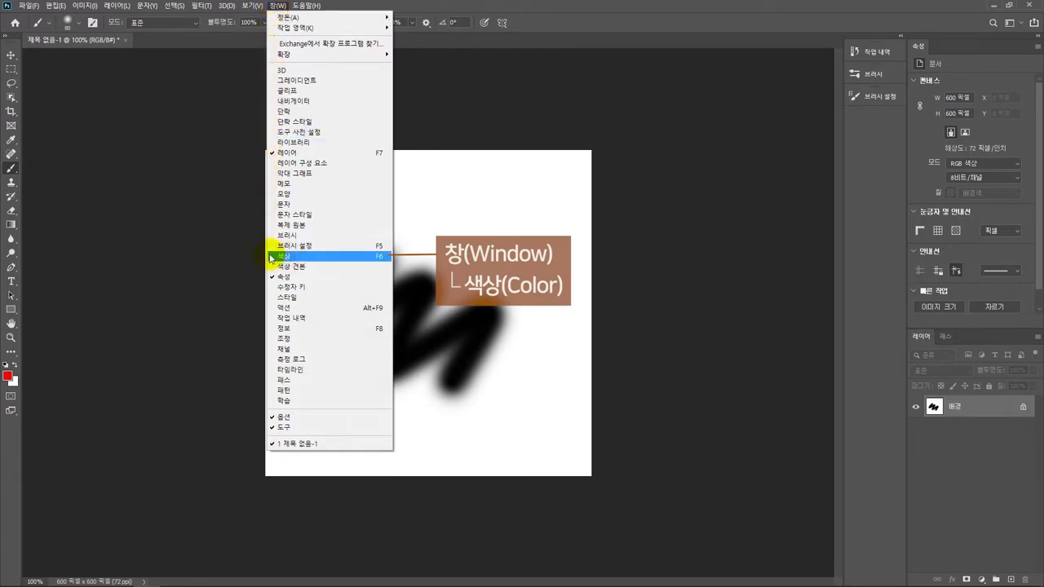
click(273, 258)
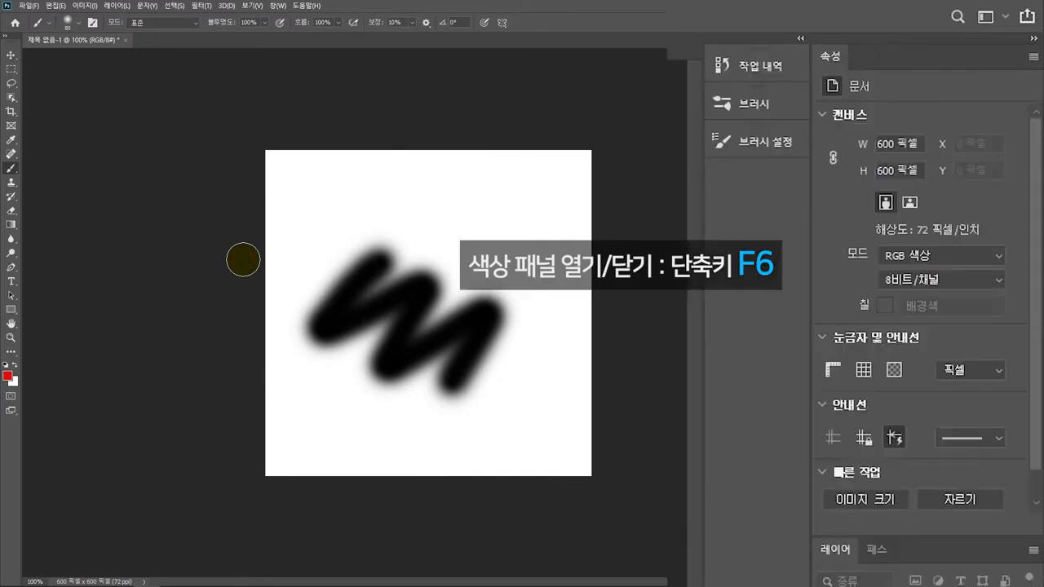
key(F6)
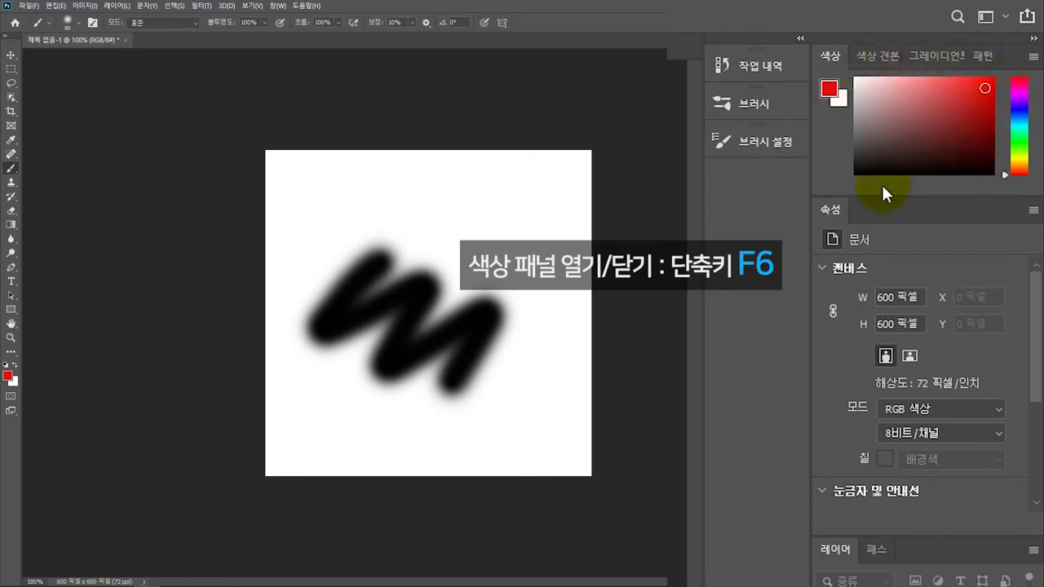
drag(811, 233, 780, 233)
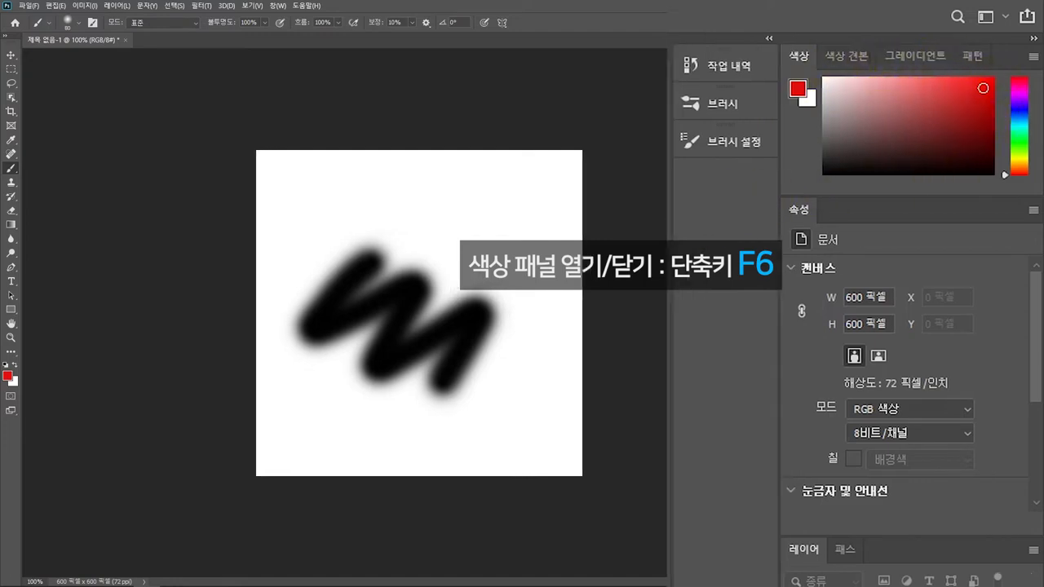
Switch the Color panel to the grayscale slider and on to the color wheel.
click(1033, 57)
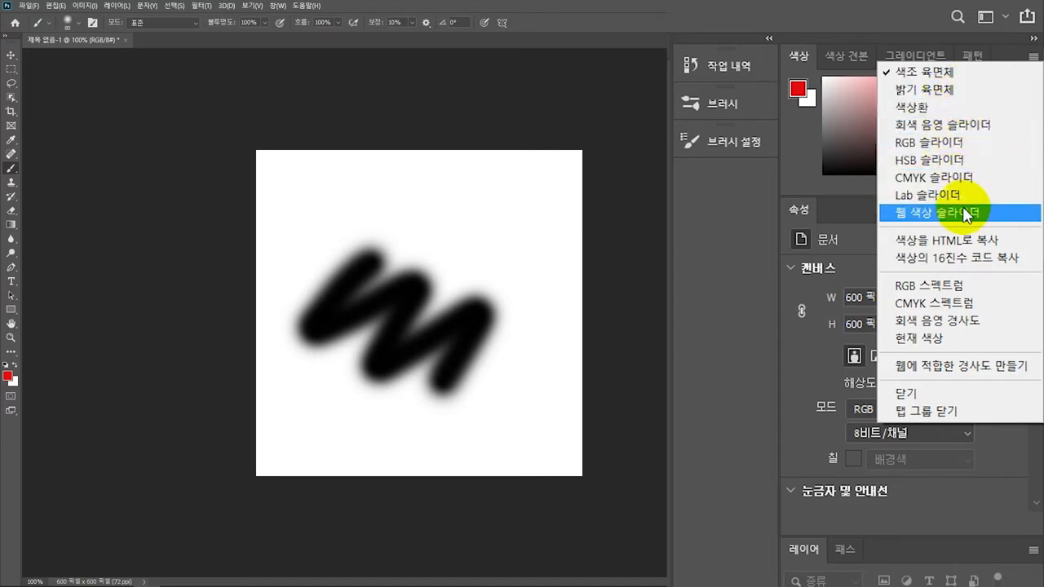
click(959, 125)
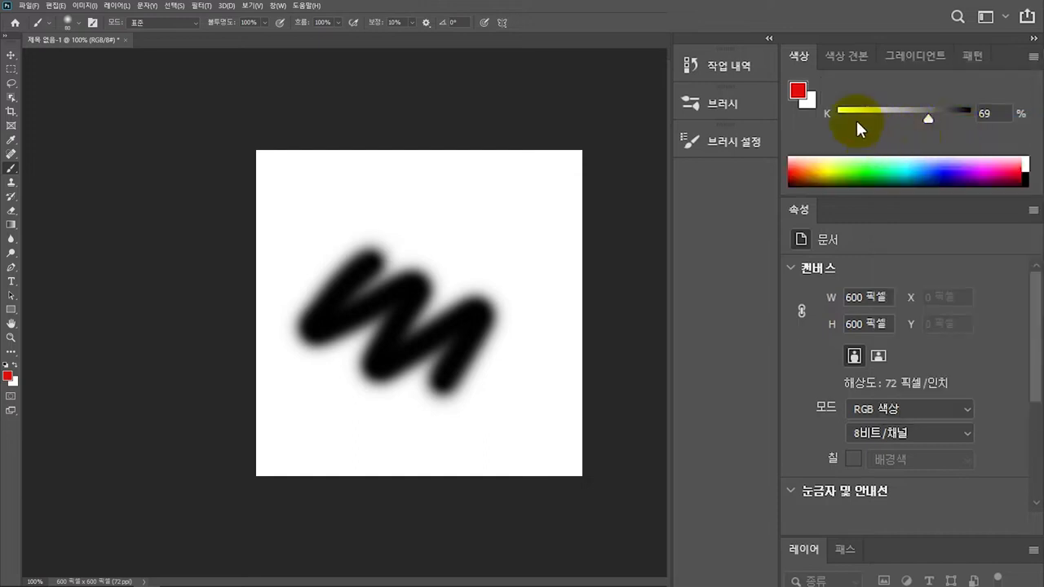
click(1034, 56)
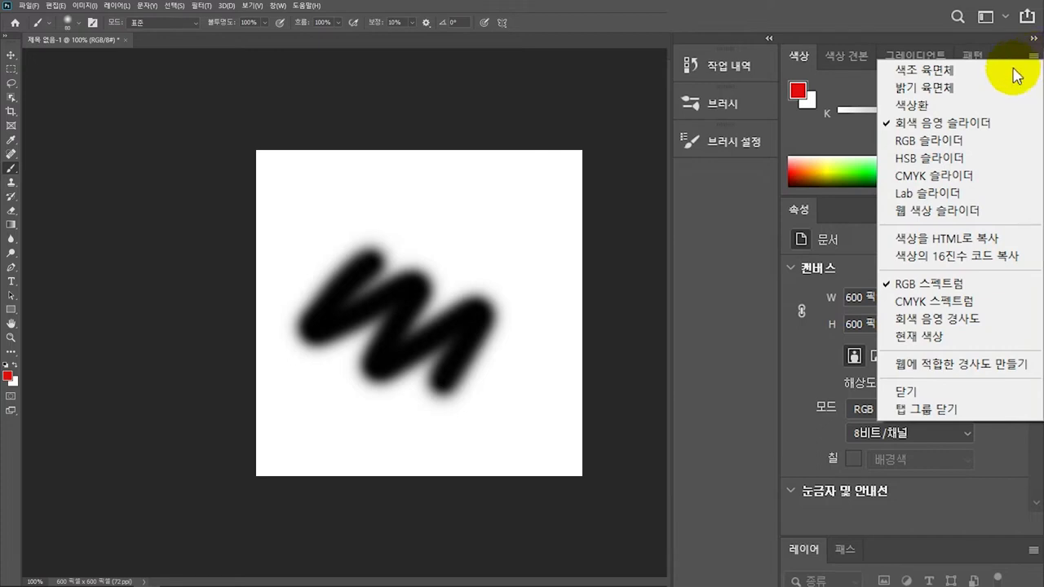
click(920, 104)
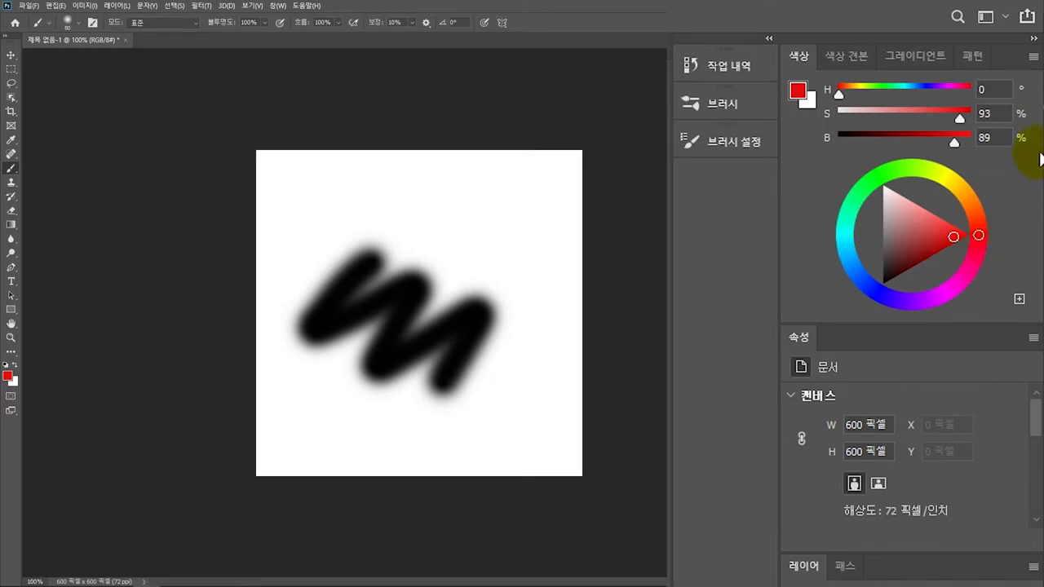
Set the Color panel to RGB sliders with the RGB spectrum kept, and reduce the panel's height.
click(1033, 57)
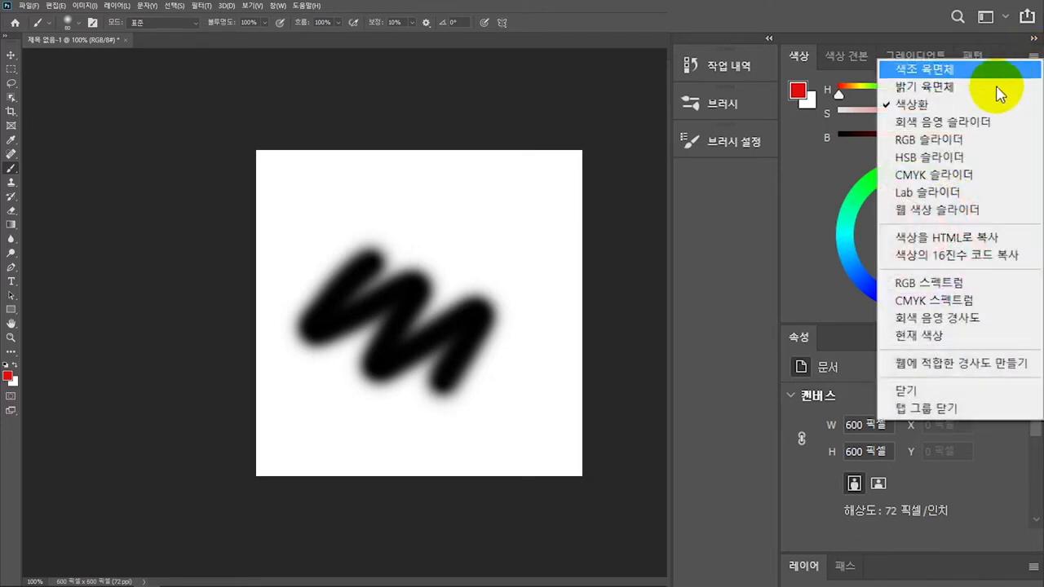
click(940, 143)
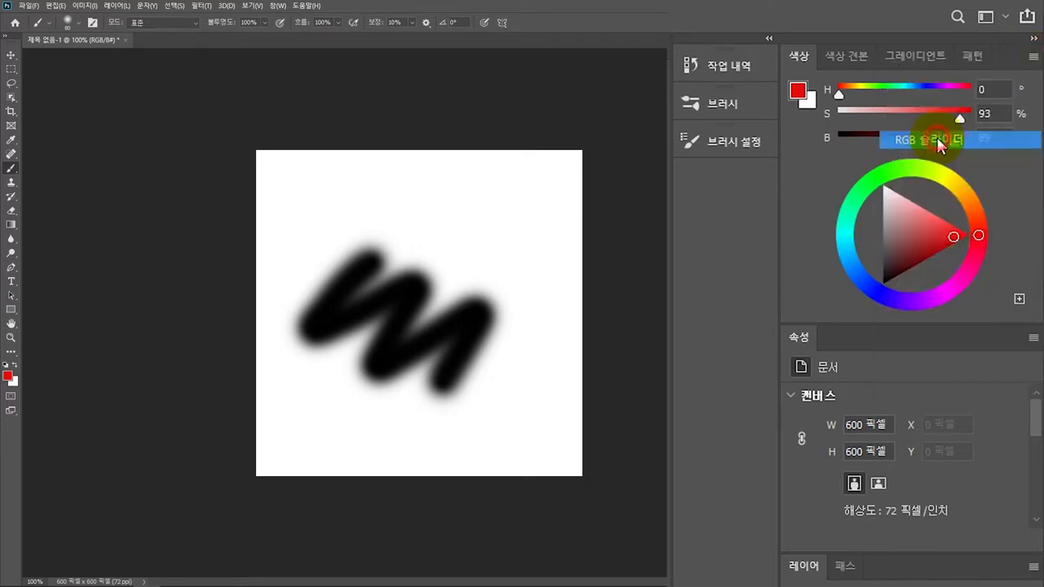
click(1033, 57)
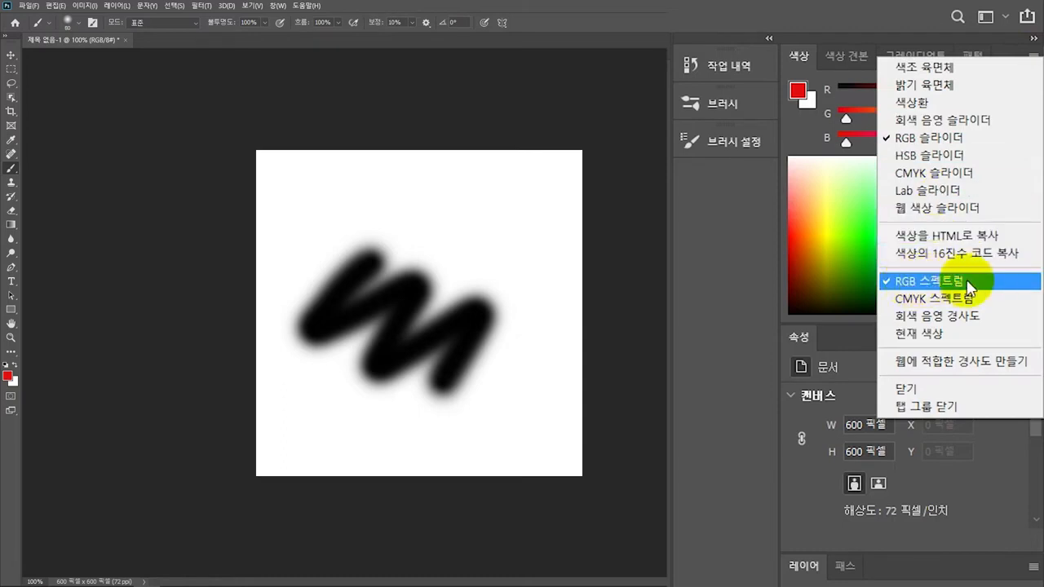
click(867, 326)
drag(870, 325, 865, 197)
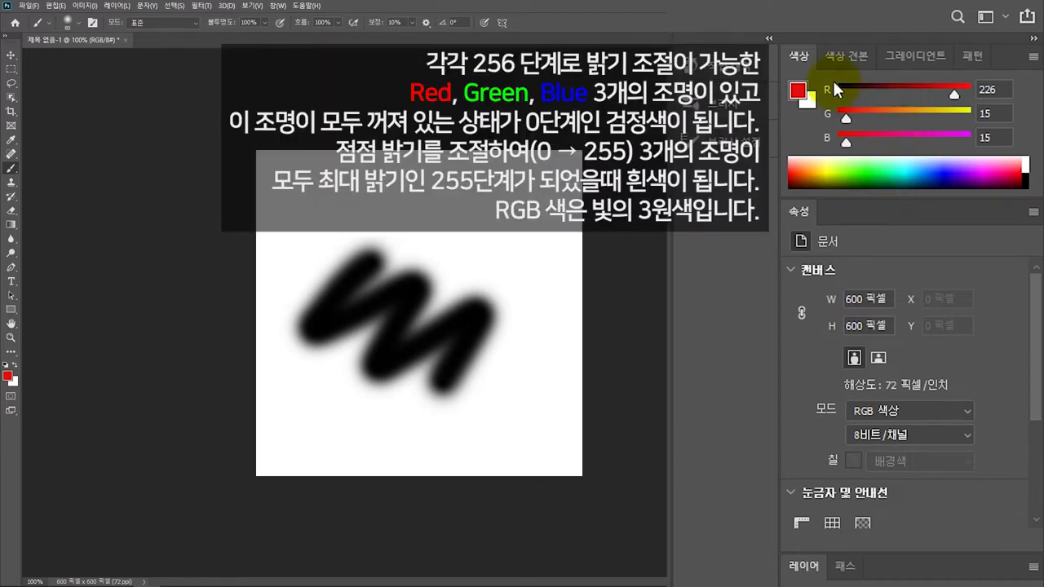
Lower the foreground color's R, G and B values to 0 for black, and raise each to 255 for white.
drag(953, 89, 824, 140)
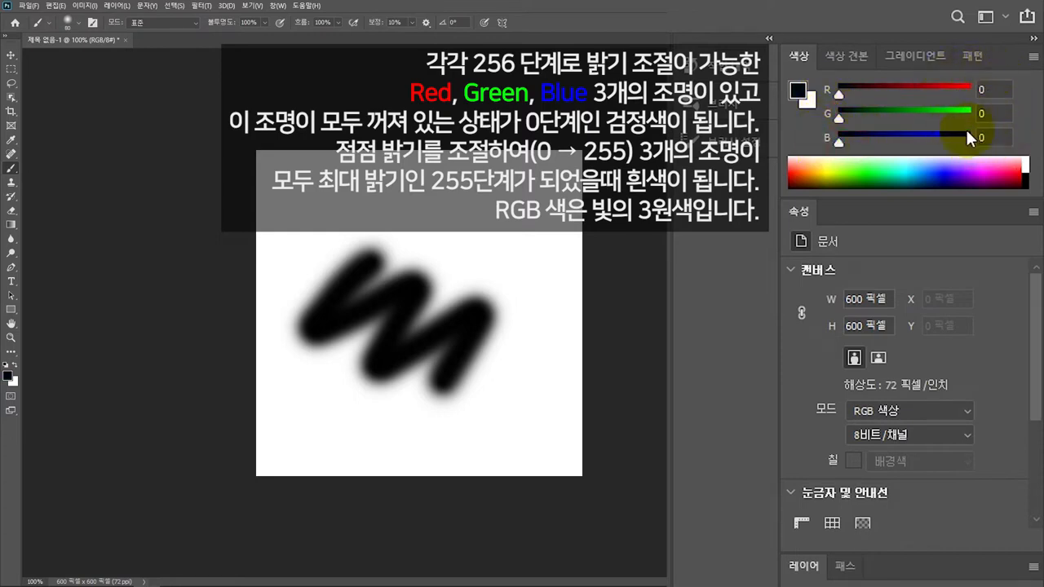
drag(842, 91, 975, 89)
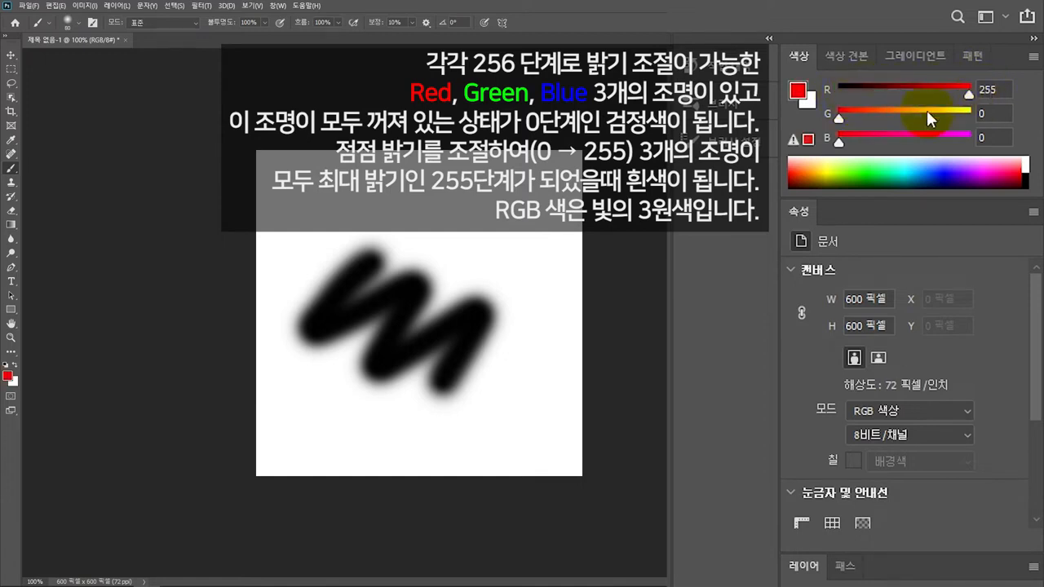
drag(840, 121, 972, 112)
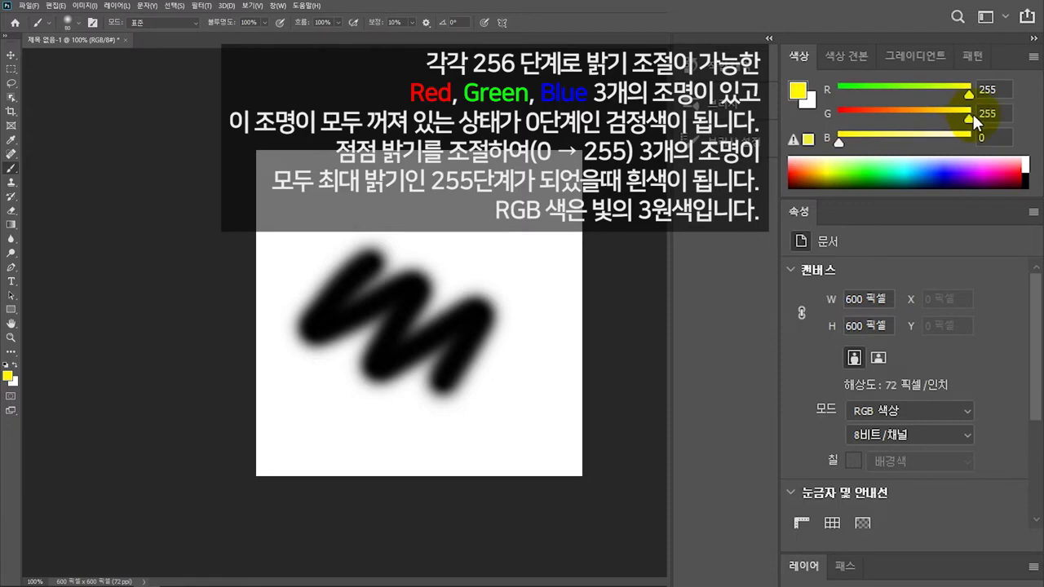
drag(839, 141, 975, 140)
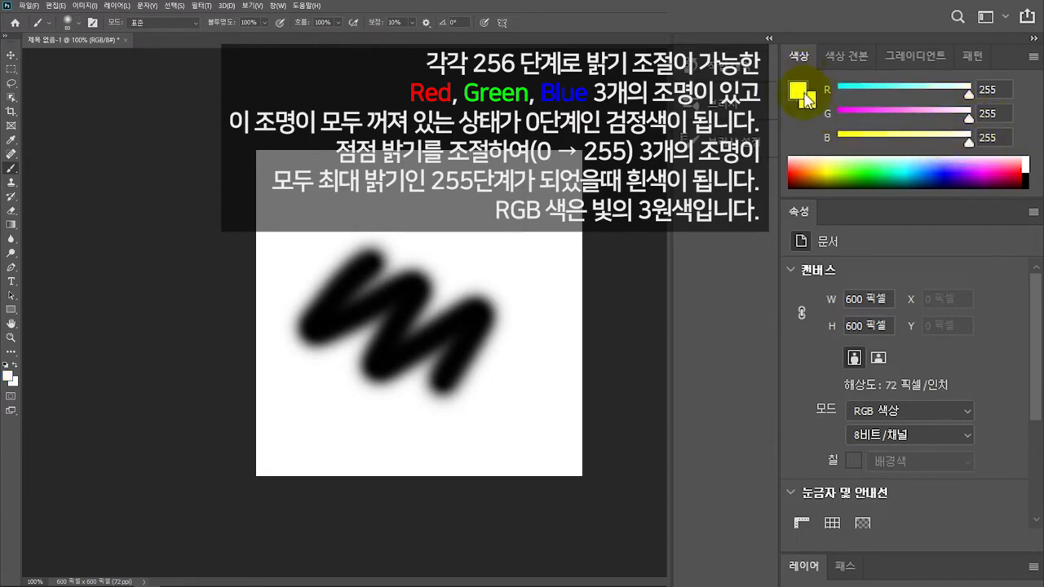
Set the foreground color to a mid gray with R 134, G 136 and B 134.
click(908, 113)
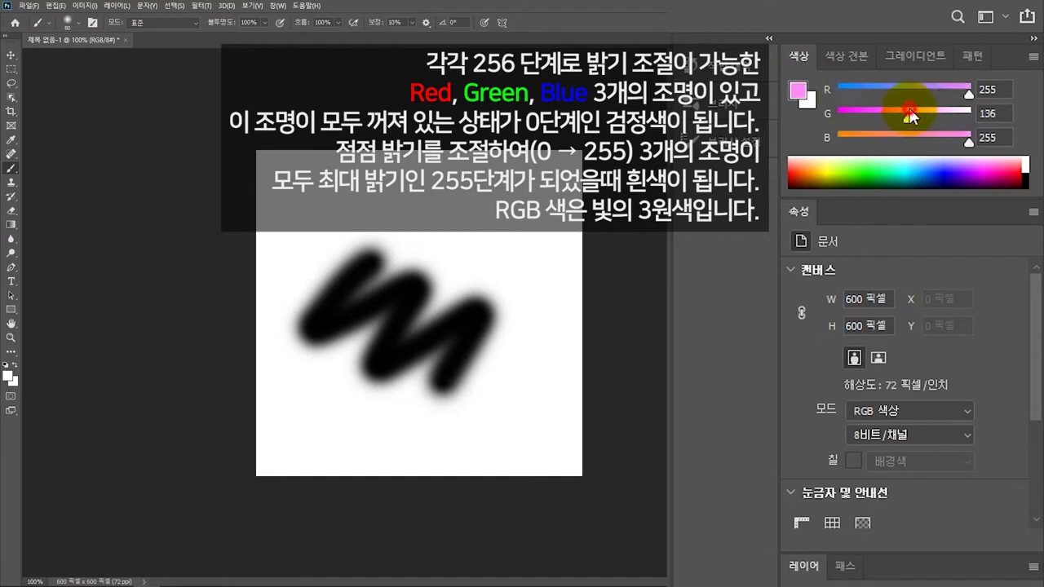
click(908, 84)
mouse_move(909, 137)
mouse_down()
mouse_move(900, 141)
mouse_move(909, 142)
mouse_up()
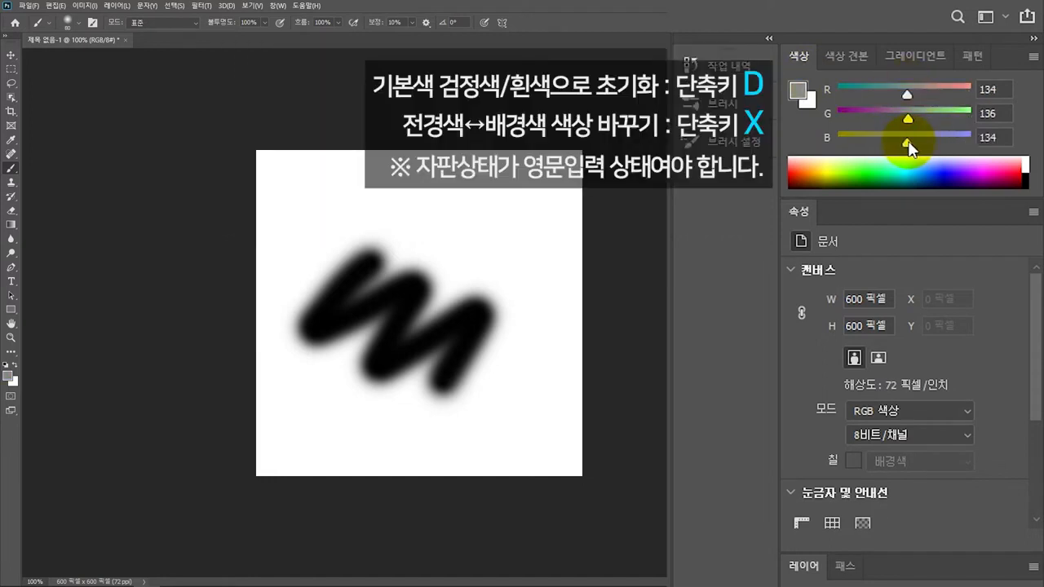
Reset the foreground and background colors to default black and white, and swap them twice.
key(d)
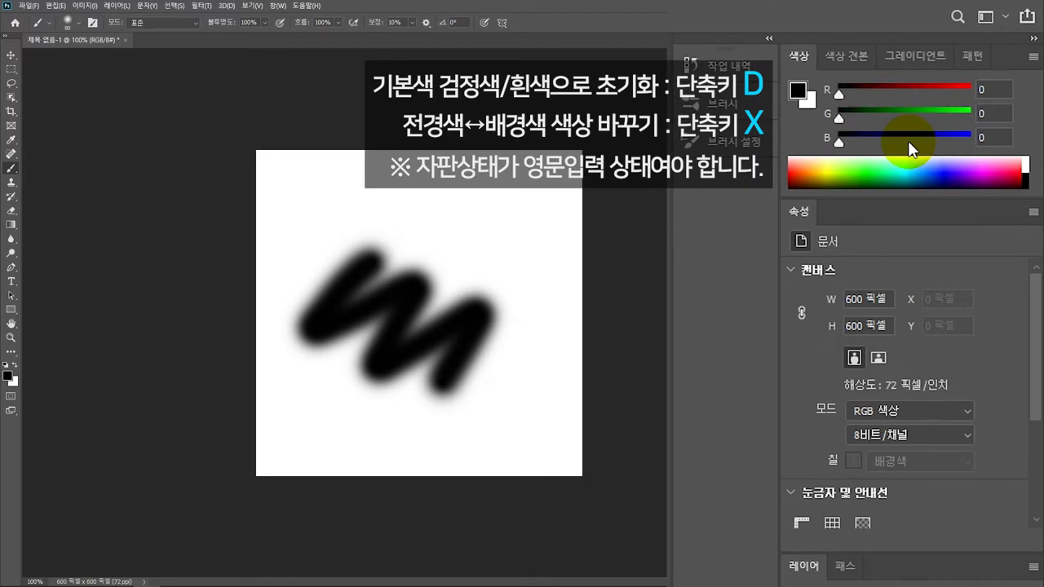
key(x)
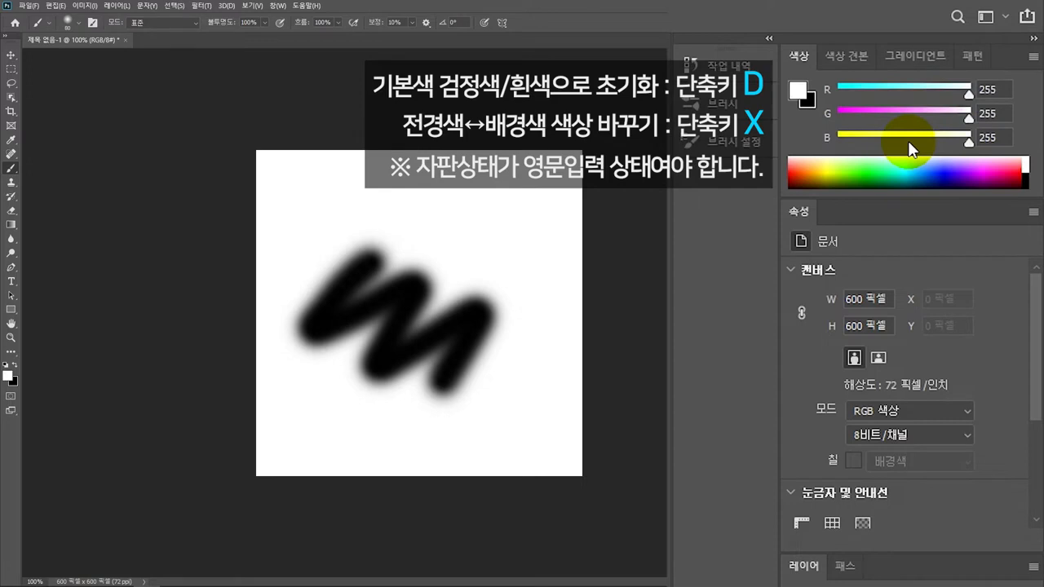
key(x)
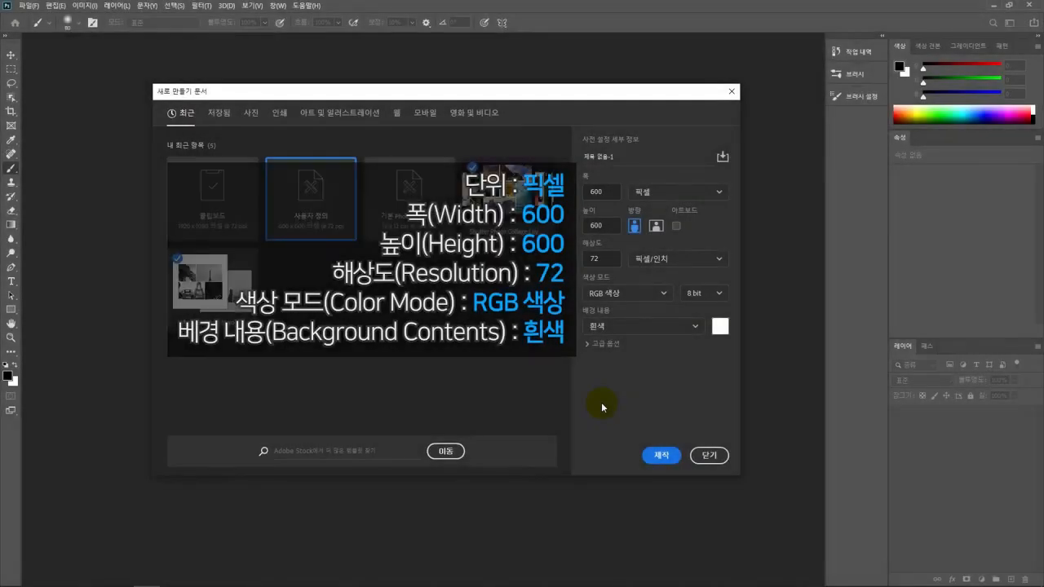
Create a 600 × 600 pixel RGB document at 72 pixels/inch with a white background, and activate the Brush tool.
click(666, 457)
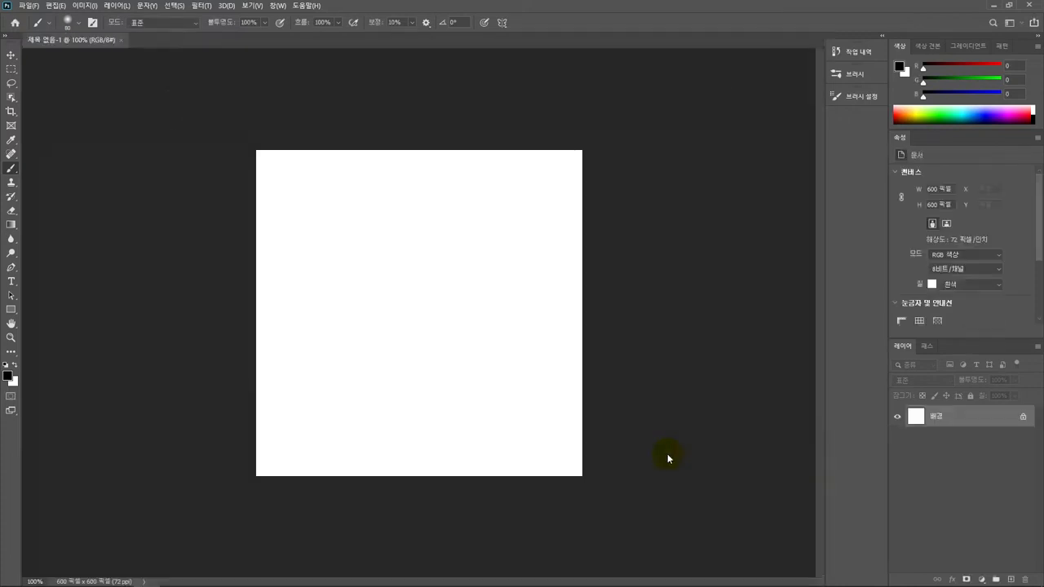
click(11, 71)
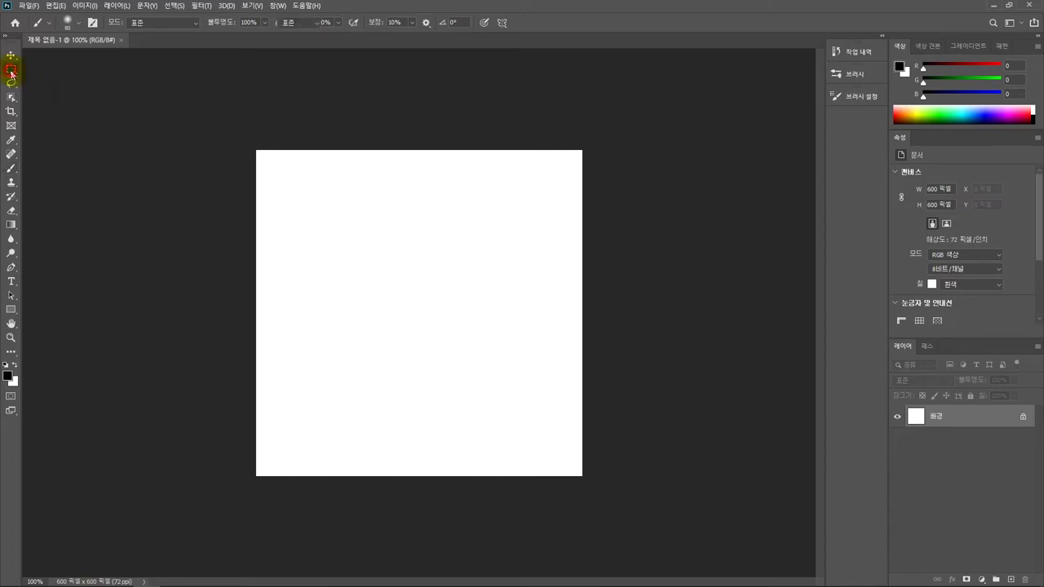
click(12, 168)
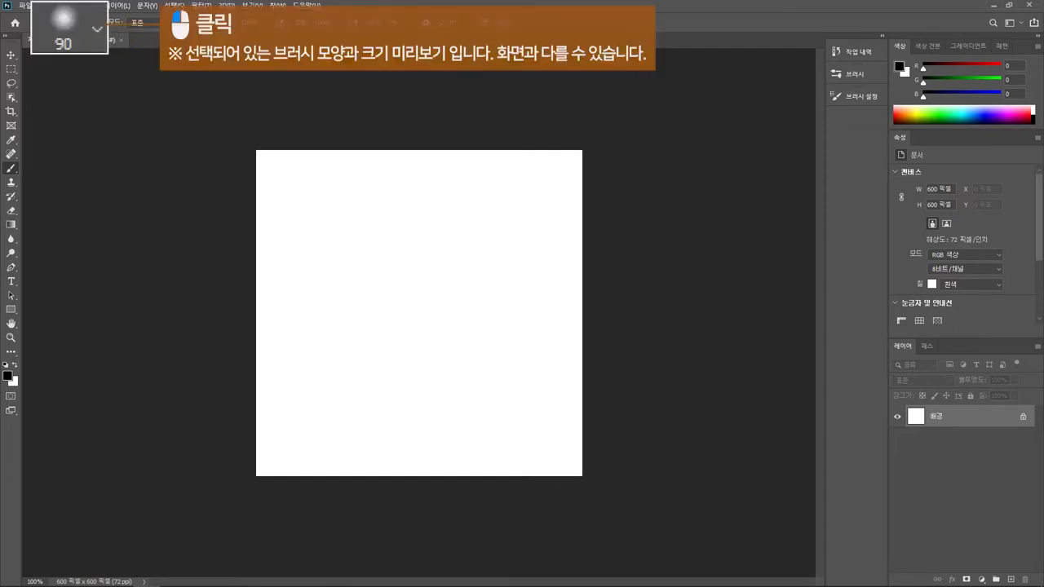
Examine the brush presets in the 드라이 재질 브러시 (Dry Media) folder of the brush picker, and close the picker.
click(69, 22)
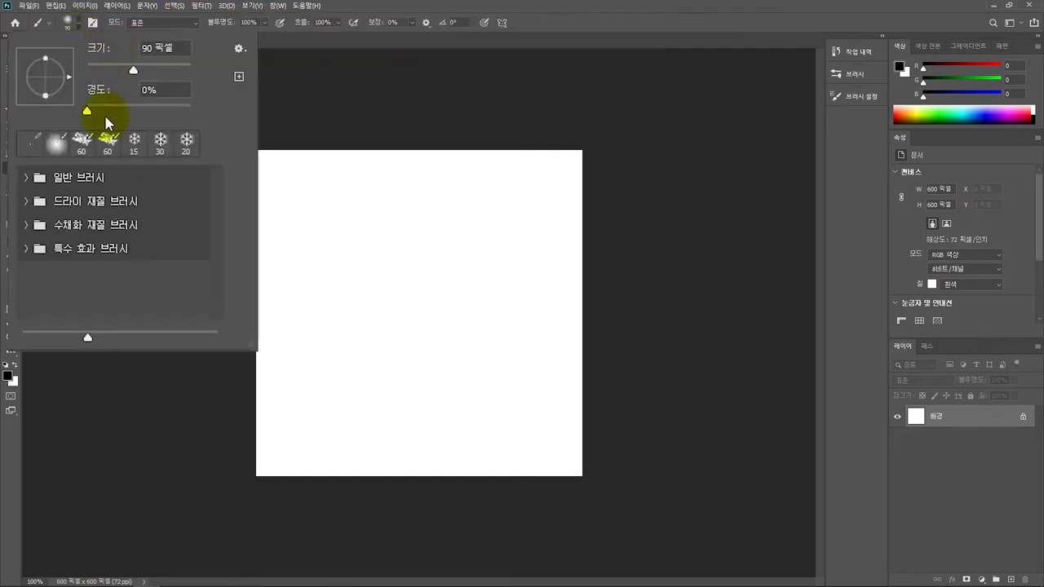
click(25, 201)
mouse_move(212, 196)
mouse_down()
mouse_move(221, 298)
mouse_move(222, 206)
mouse_up()
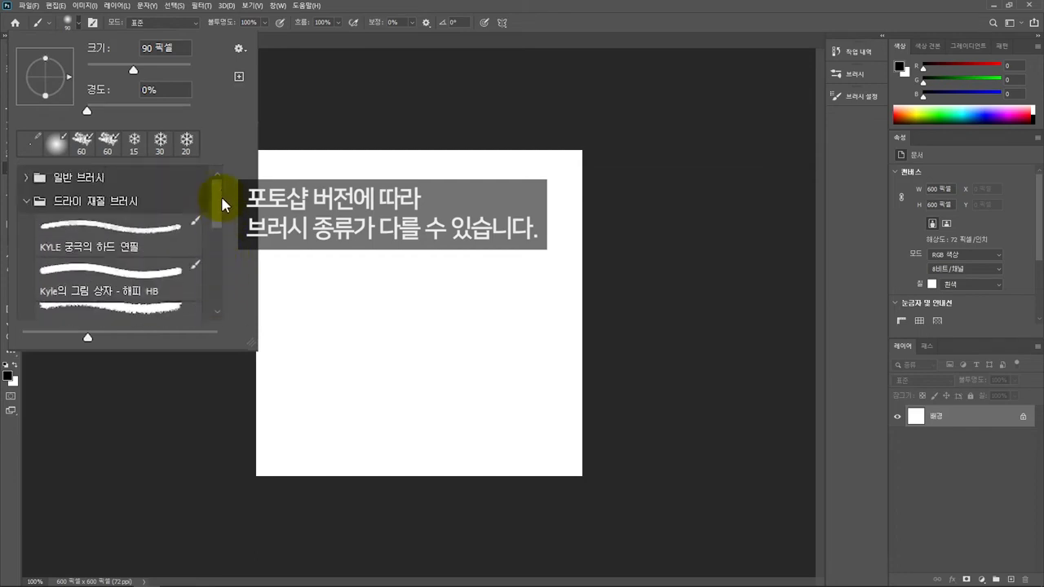
click(25, 202)
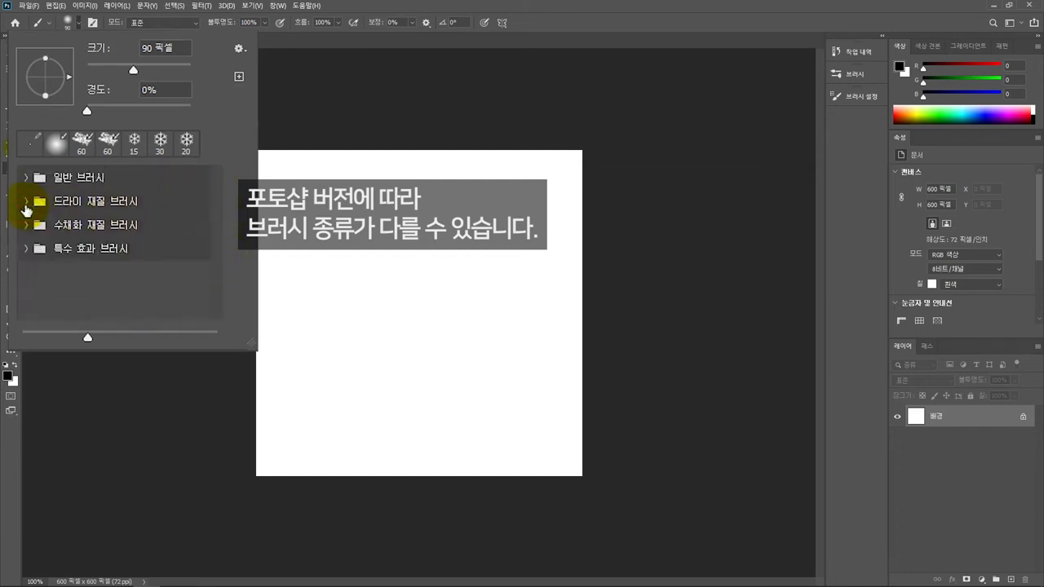
click(69, 22)
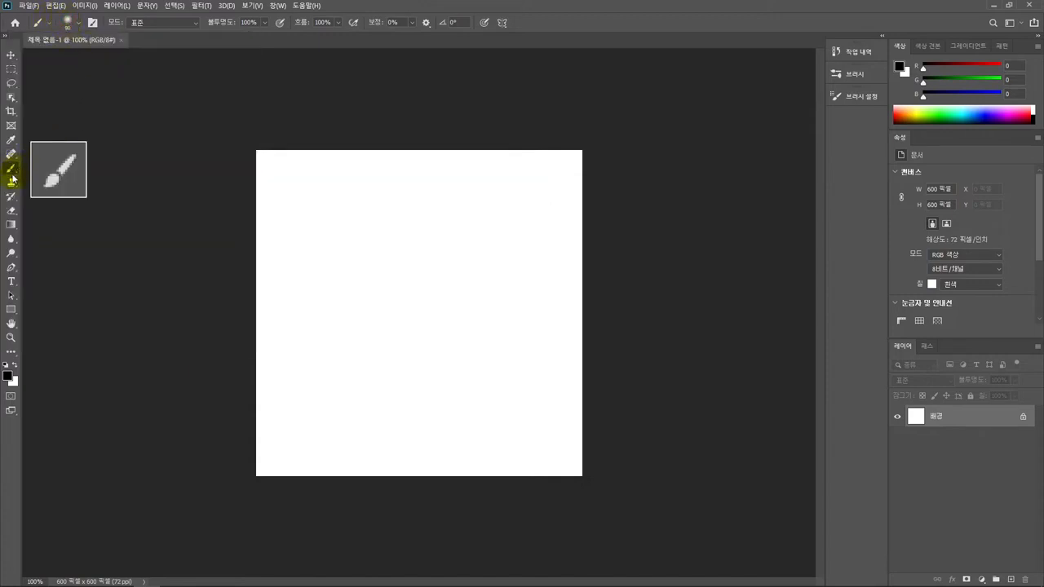
Bring up the brush preset picker directly on the canvas.
right_click(144, 225)
click(135, 231)
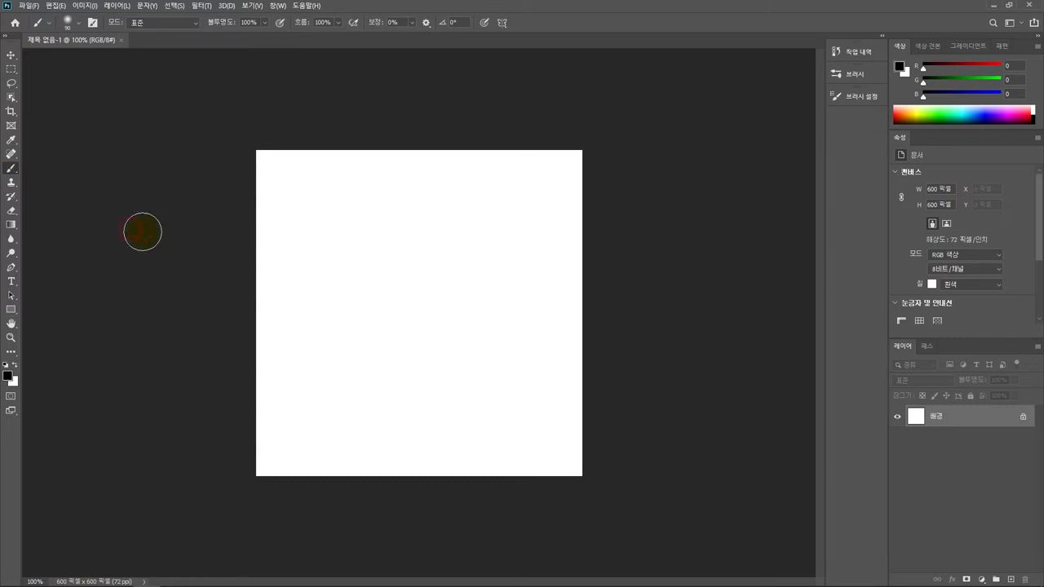
right_click(344, 248)
right_click(345, 249)
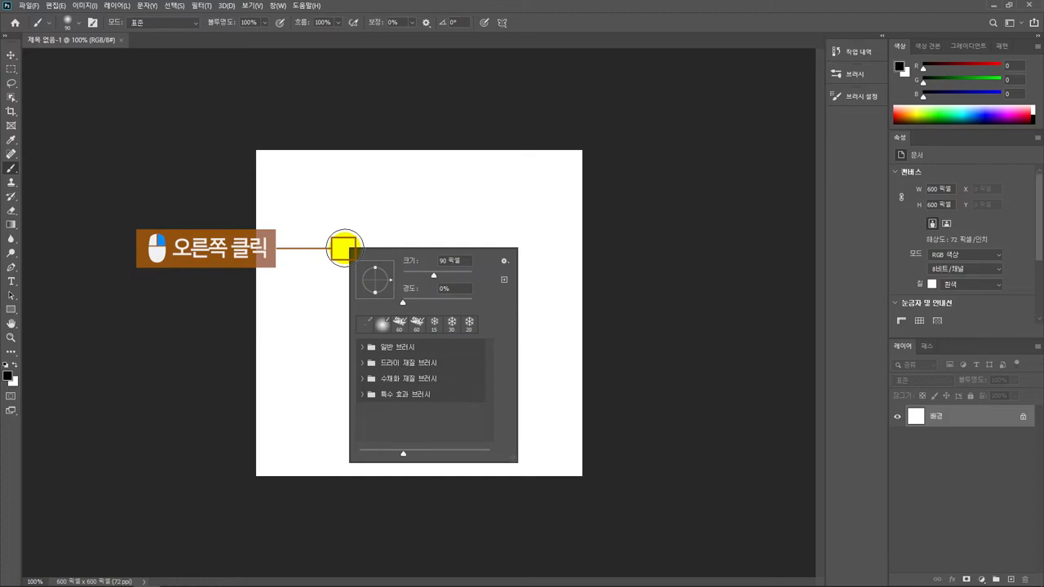
Show the Brushes panel and increase its height.
click(277, 6)
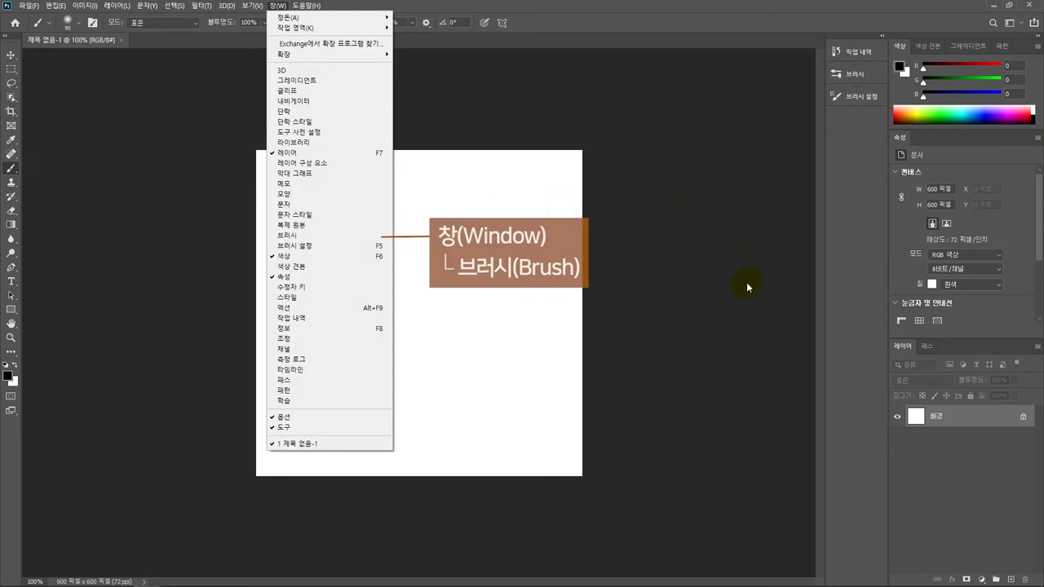
click(846, 75)
drag(727, 212, 724, 310)
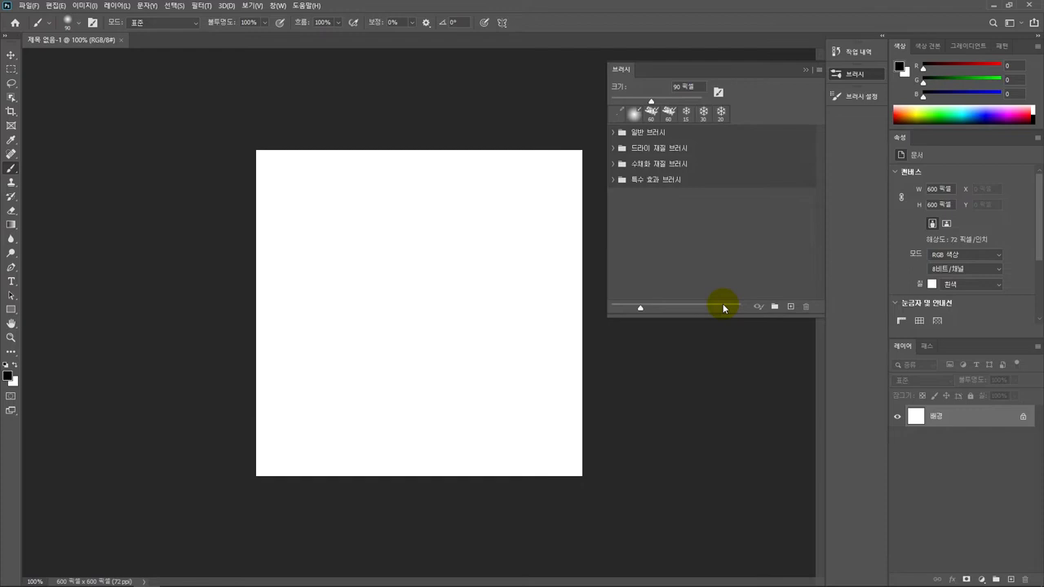
Load the 레거시 브러시 (Legacy Brushes) set into the Brushes panel.
click(821, 75)
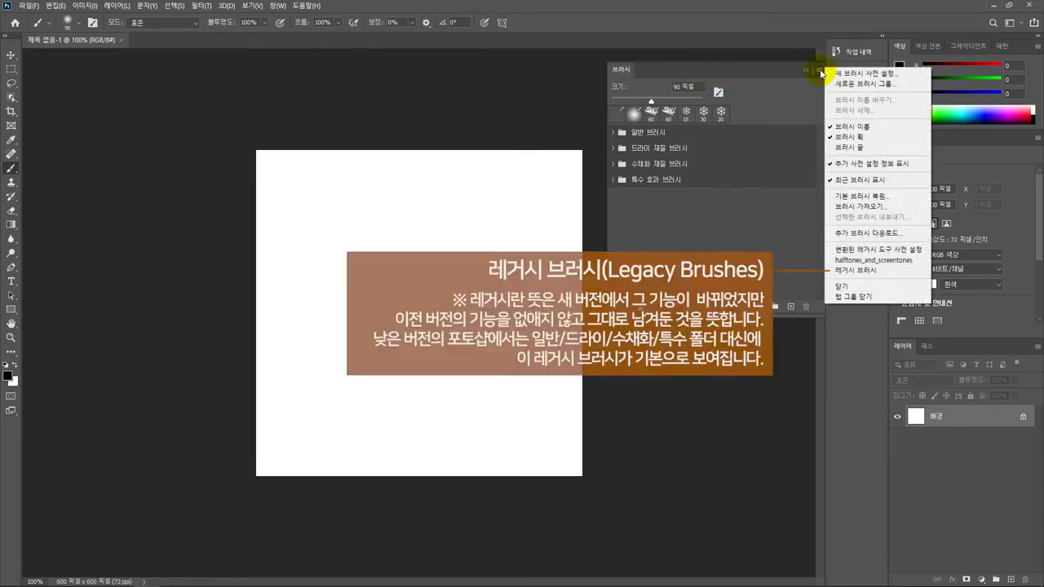
click(879, 273)
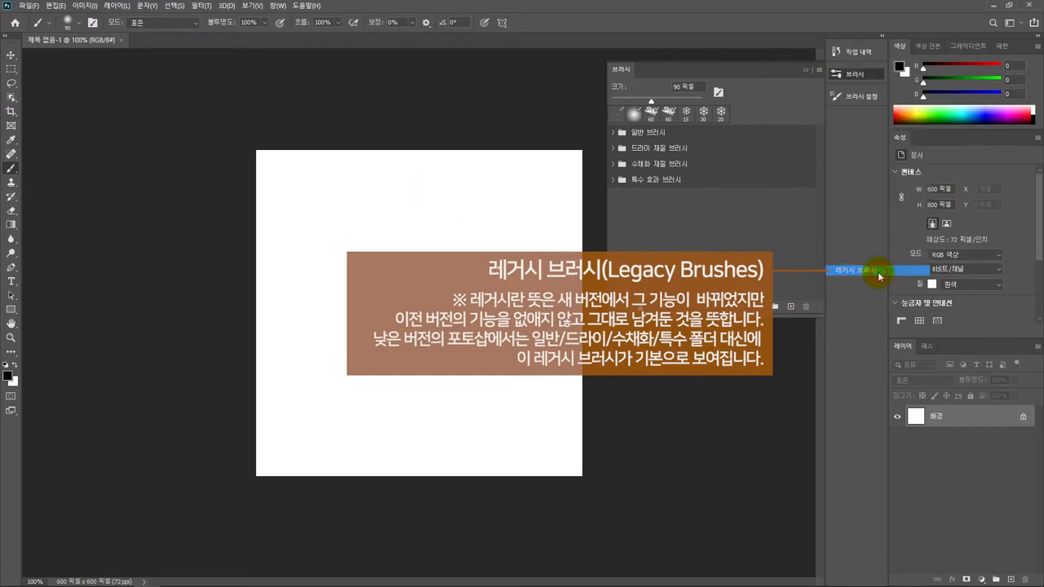
click(485, 221)
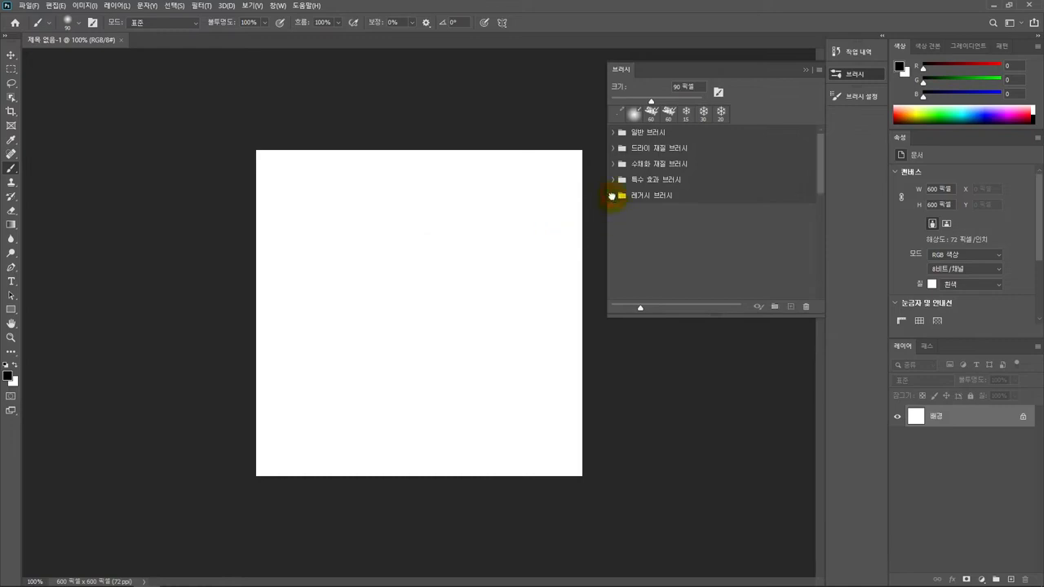
Expand the 레거시 브러시 (Legacy Brushes) folder and its first 기본 브러시 (Default Brushes) subfolder, and look through the presets.
click(614, 196)
click(626, 215)
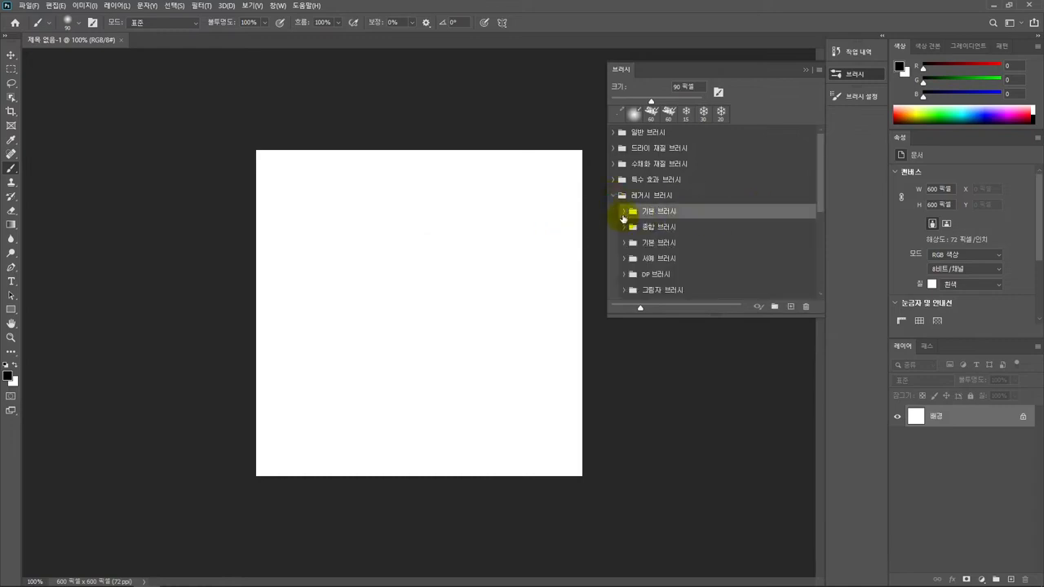
click(624, 212)
mouse_move(820, 145)
mouse_down()
mouse_move(819, 232)
mouse_move(825, 150)
mouse_move(813, 228)
mouse_move(814, 194)
mouse_up()
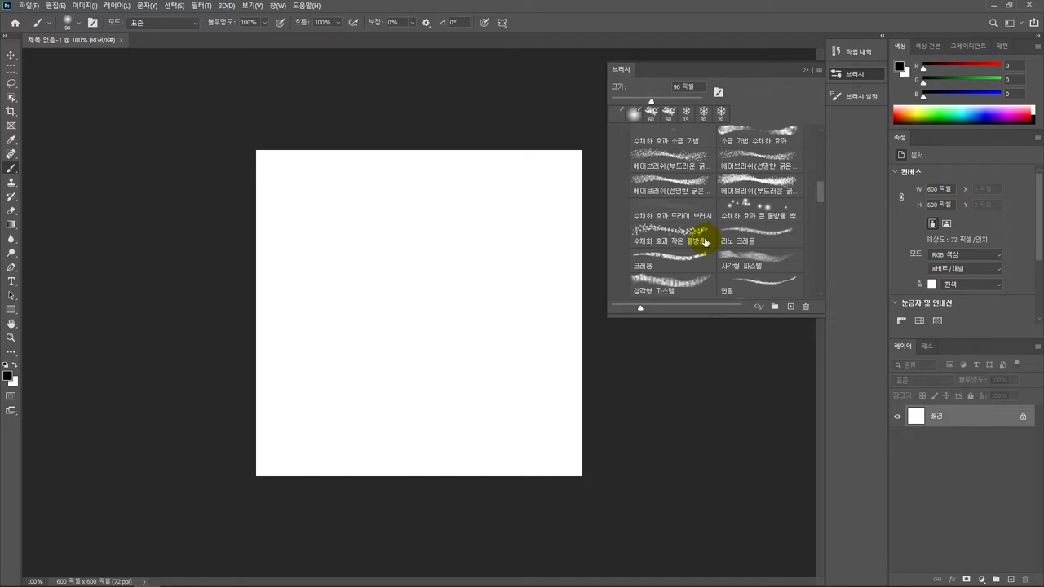
Hide the brush stroke previews in the Brushes panel and show them again.
click(819, 71)
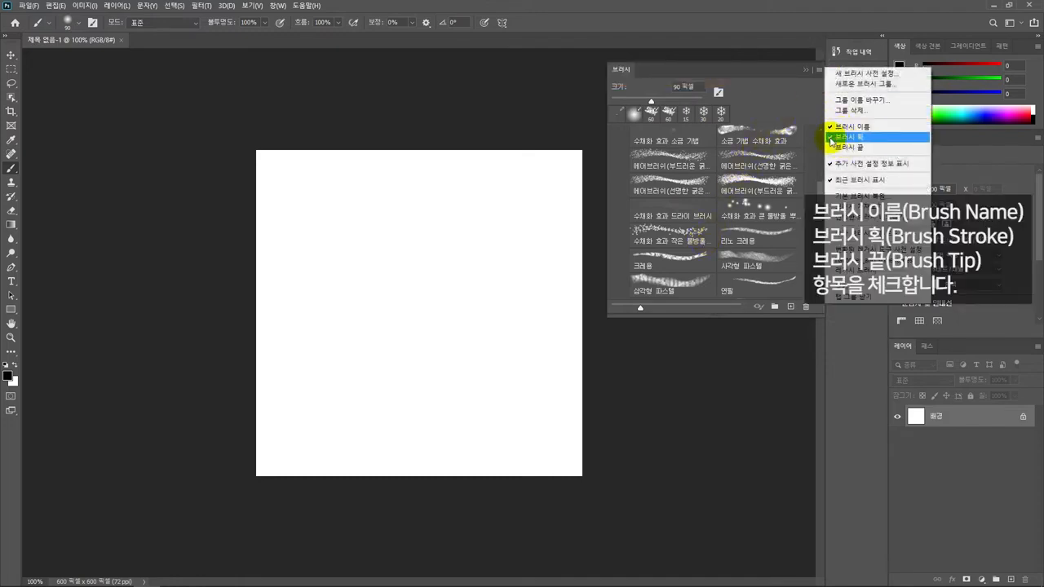
click(831, 139)
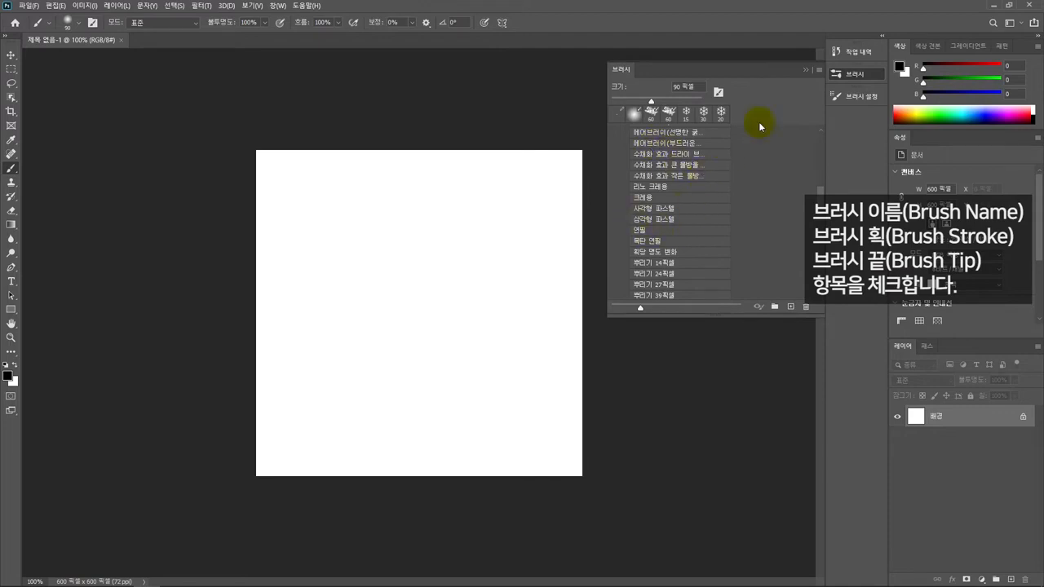
click(819, 71)
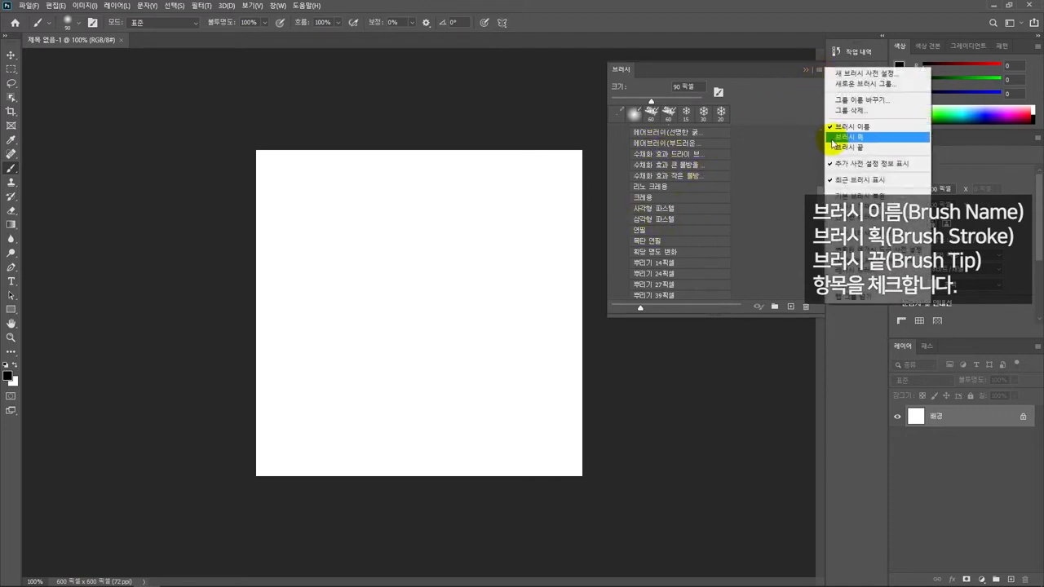
click(833, 138)
Show brush tips alongside the names and strokes in the Brushes panel, and enlarge the brush previews.
click(819, 71)
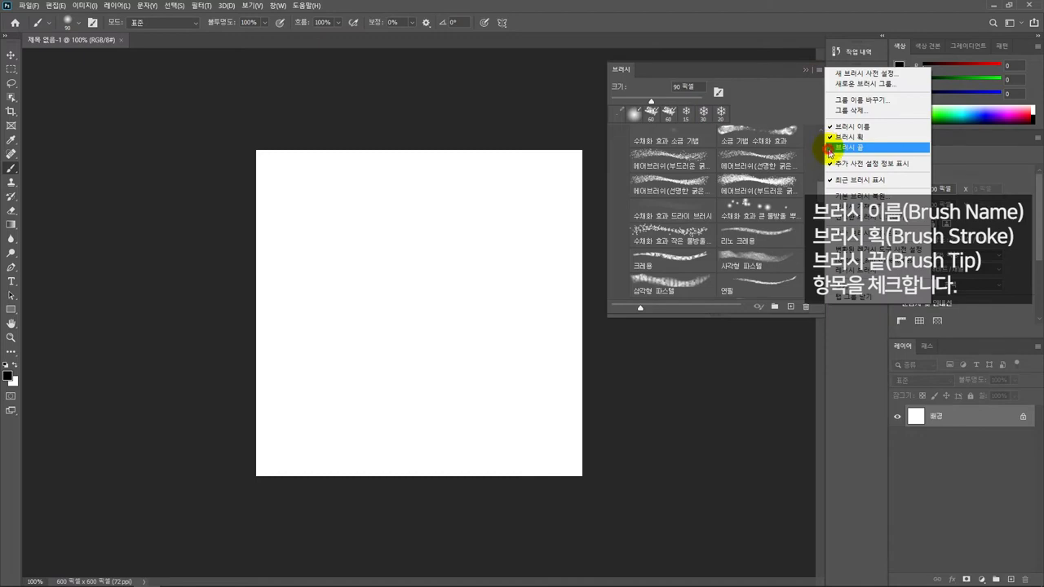
click(829, 150)
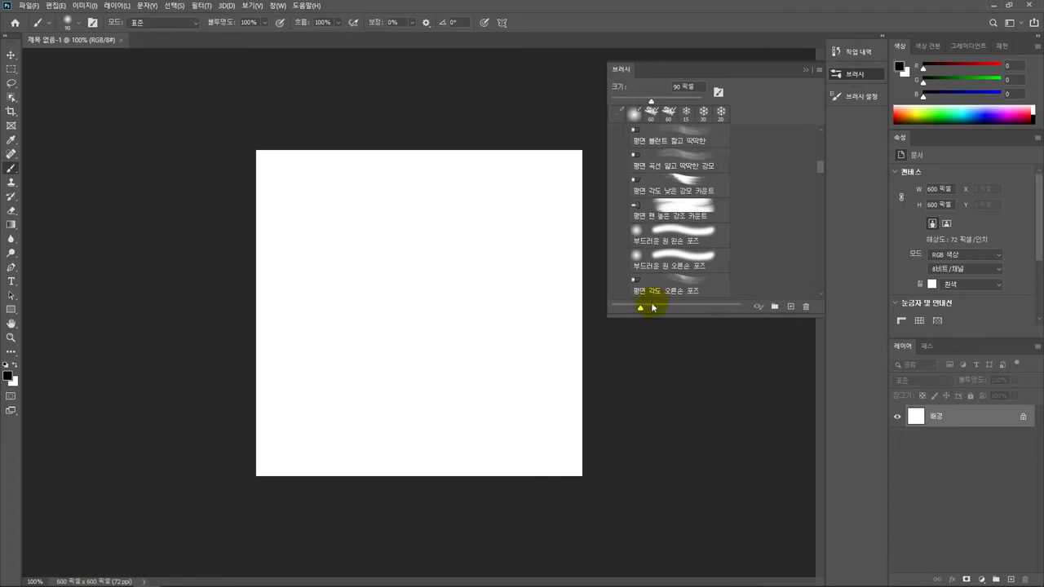
mouse_move(641, 310)
mouse_down()
mouse_move(701, 310)
mouse_move(660, 311)
mouse_move(699, 315)
mouse_move(663, 320)
mouse_move(692, 313)
mouse_up()
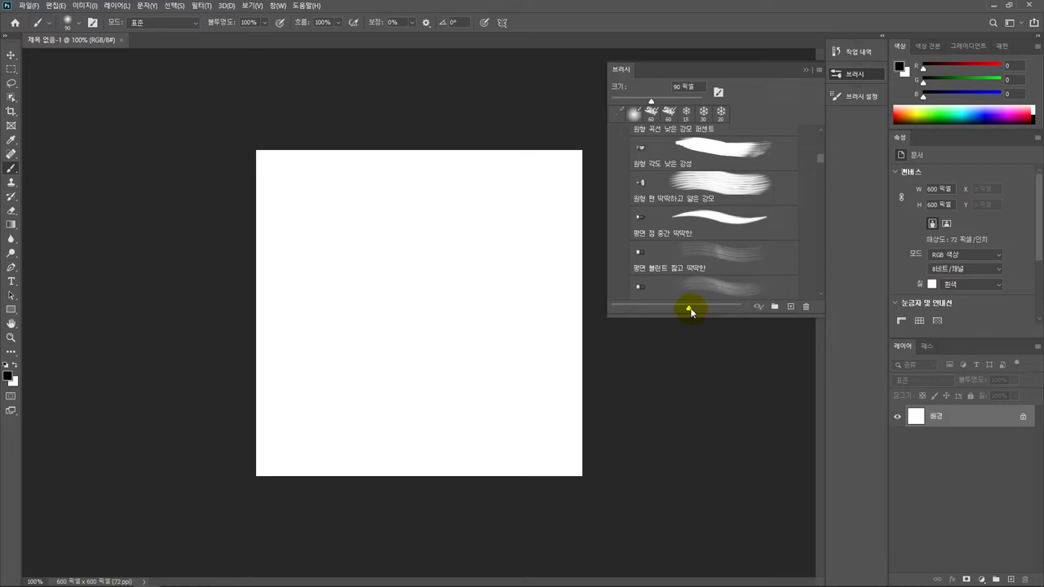
Browse the legacy default brushes and select the 부드러운 원 (Soft Round) preset there.
drag(821, 158, 820, 145)
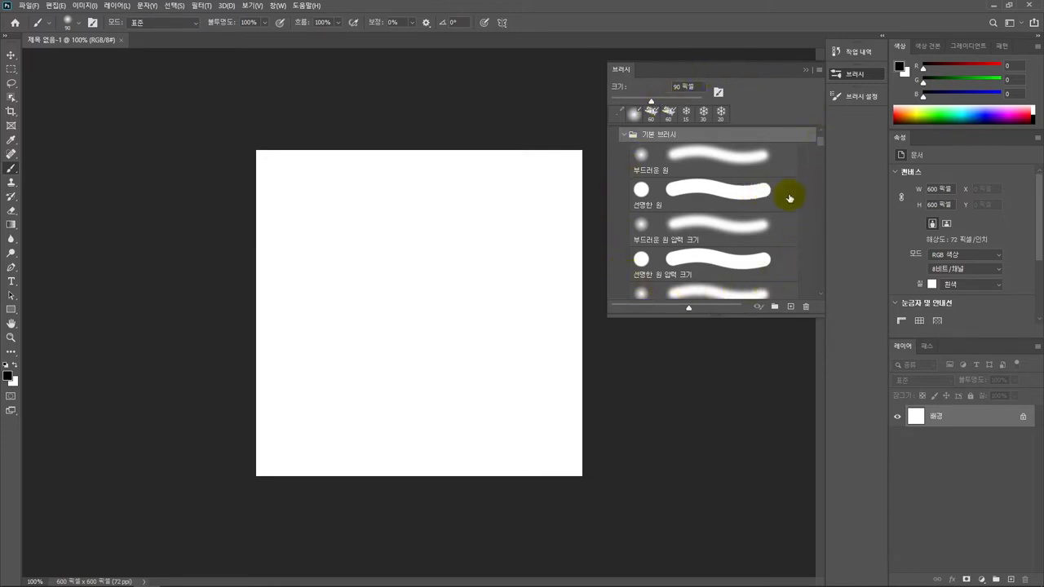
drag(819, 145, 823, 232)
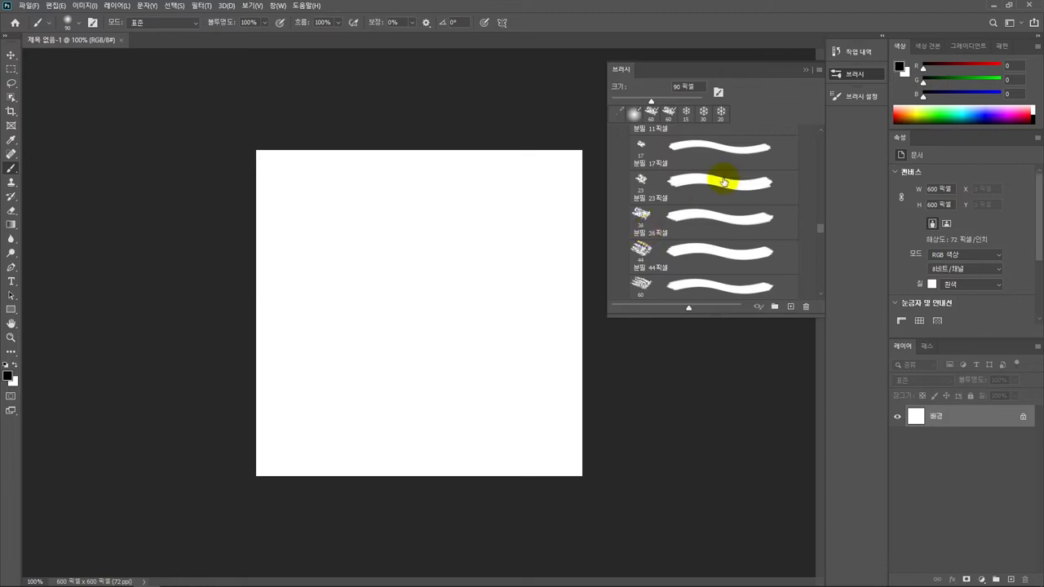
drag(821, 229, 820, 133)
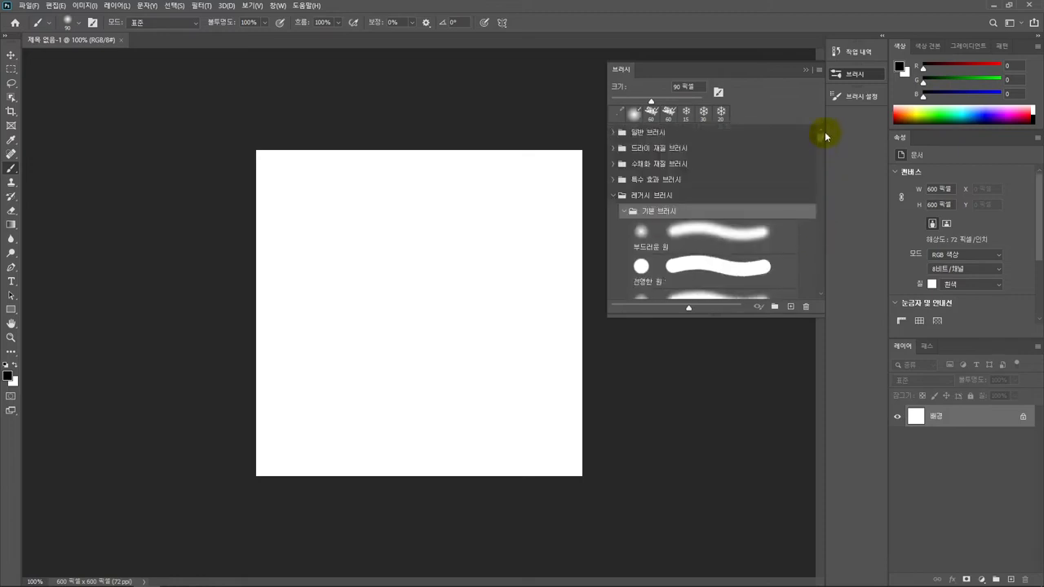
click(688, 235)
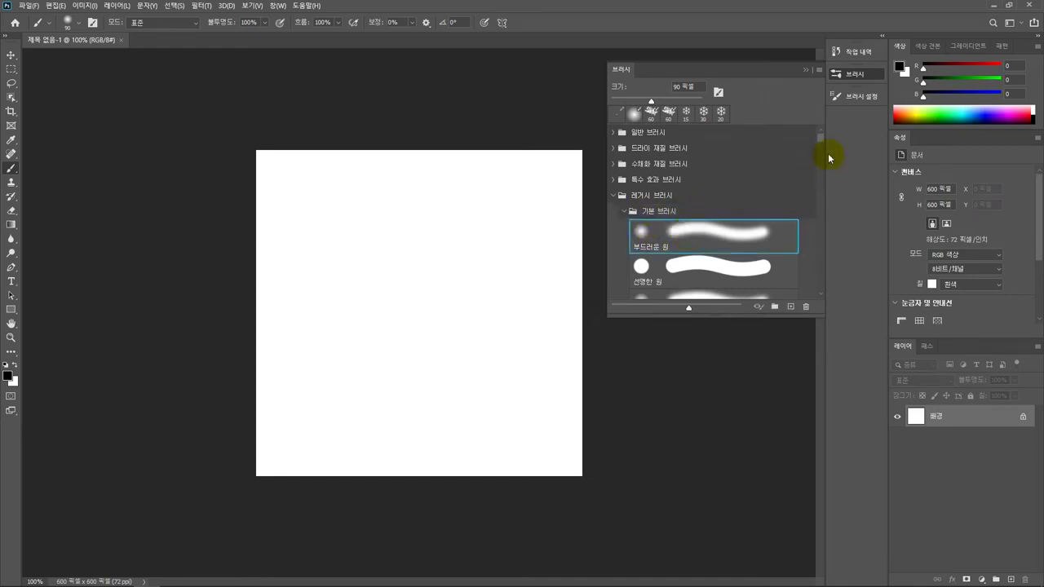
Collapse the legacy folder, select 부드러운 원 (Soft Round) from 일반 브러시 (General Brushes), and close the Brushes panel.
click(613, 196)
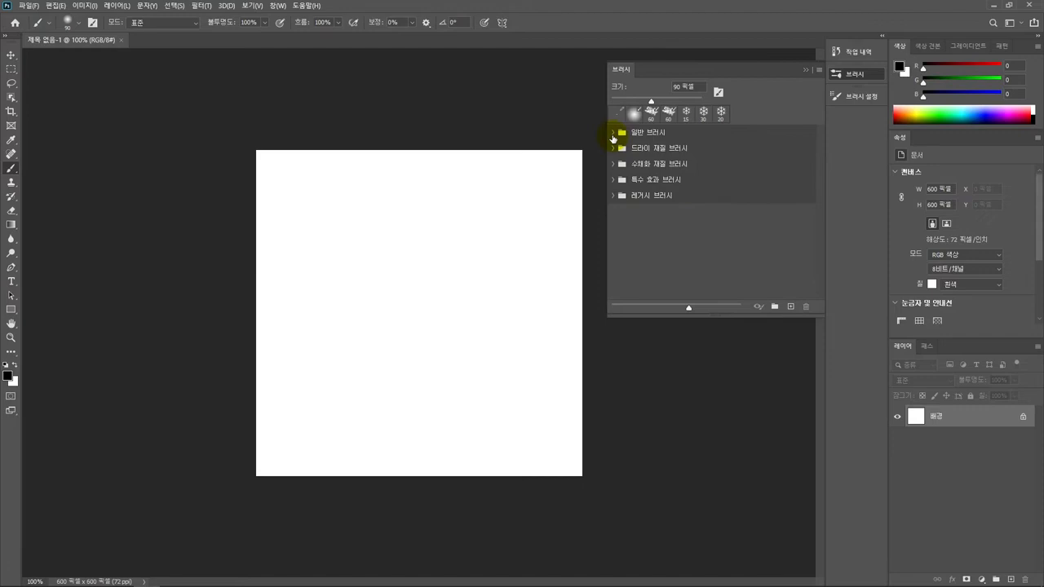
click(612, 132)
click(678, 157)
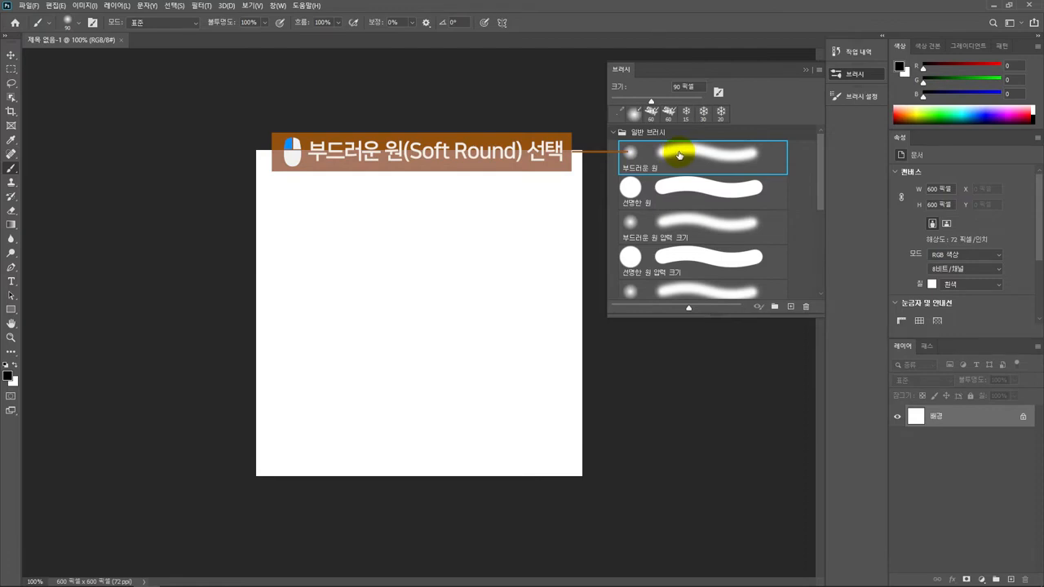
click(837, 75)
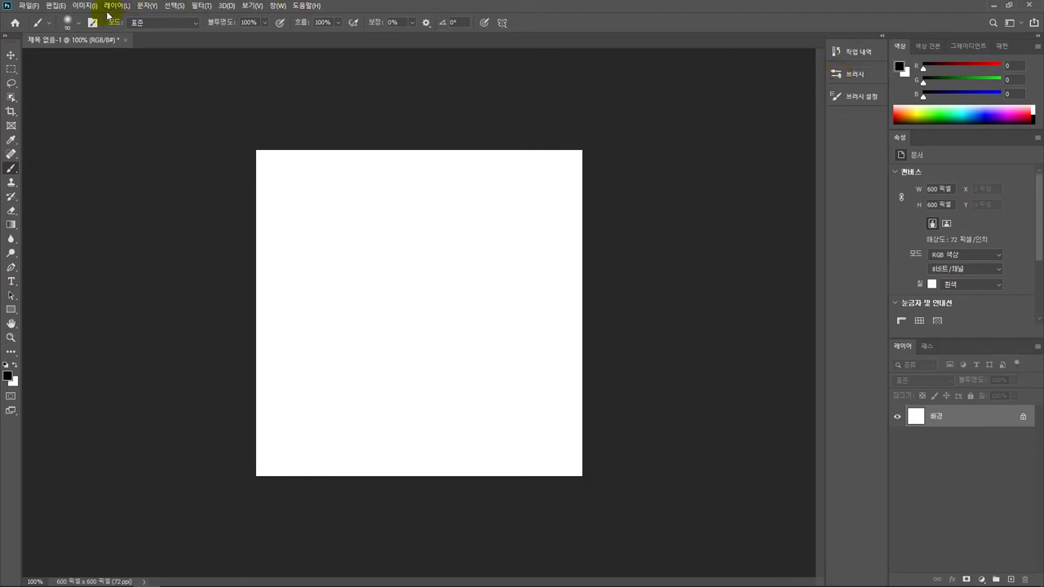
Select the 부드러운 원 (Soft Round) brush from 일반 브러시 (General Brushes) and keep the painting mode at 표준 (Normal).
click(78, 24)
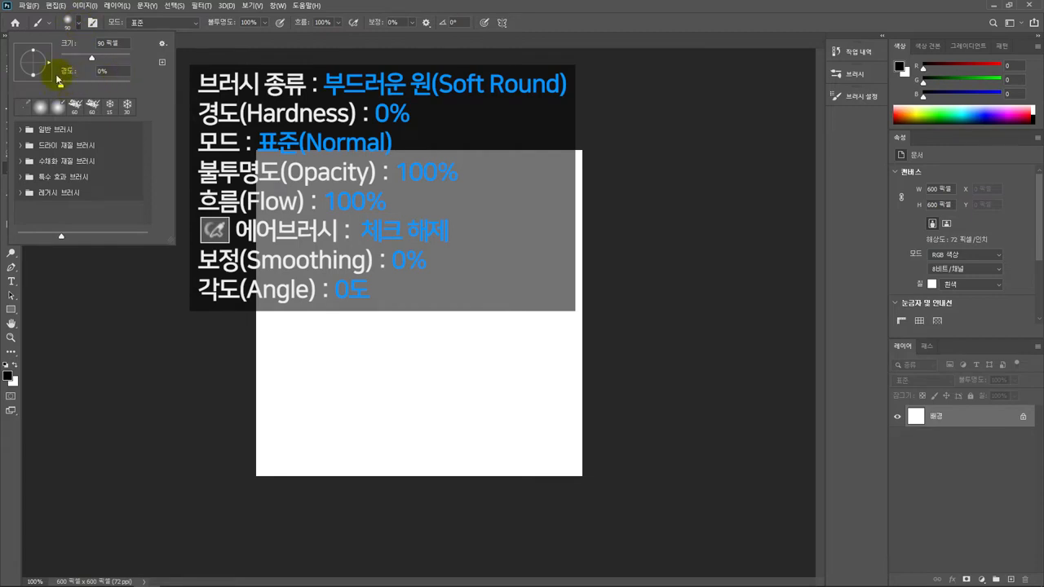
click(20, 130)
click(57, 148)
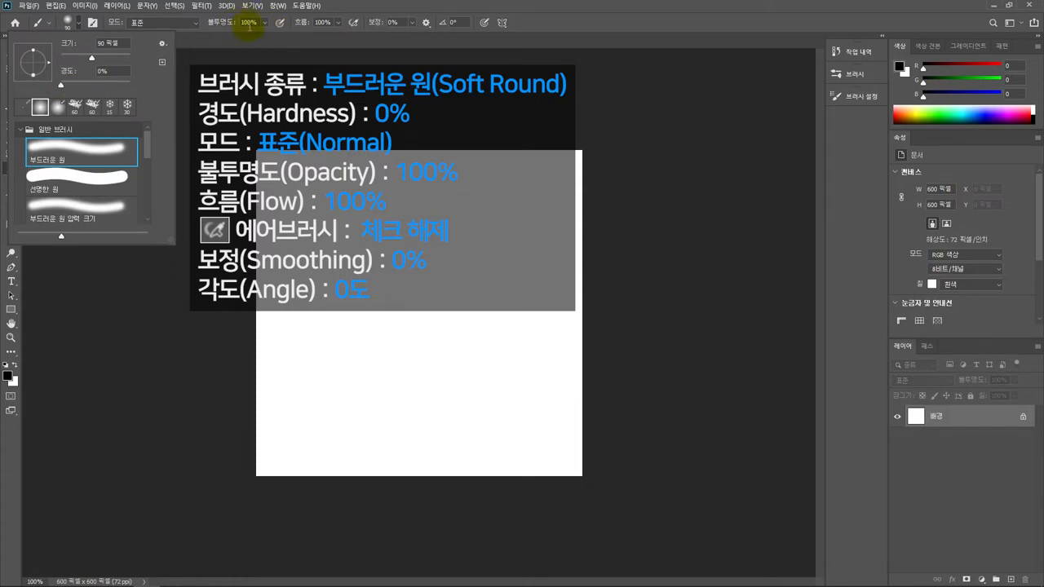
click(352, 28)
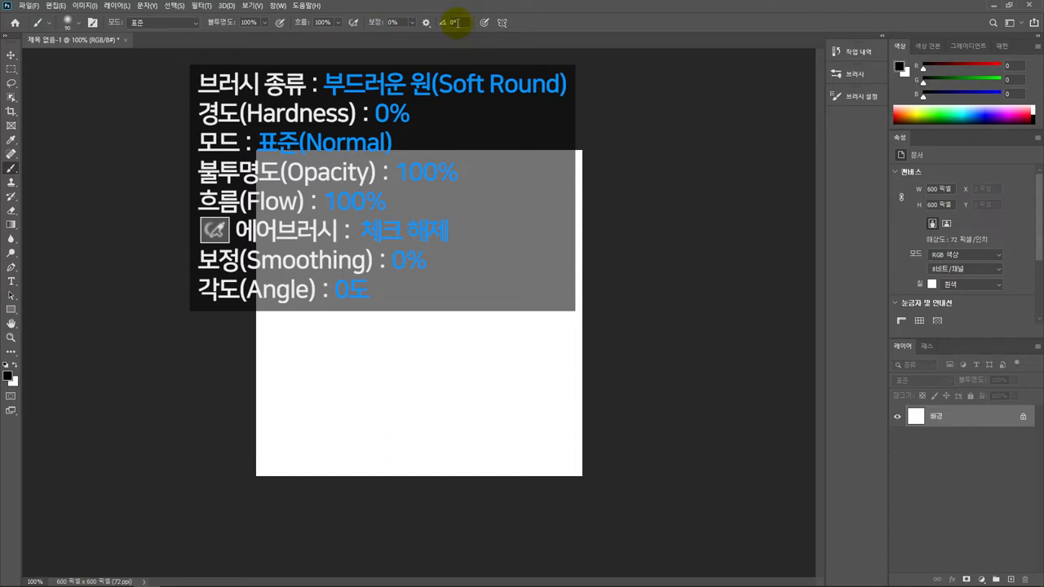
click(150, 23)
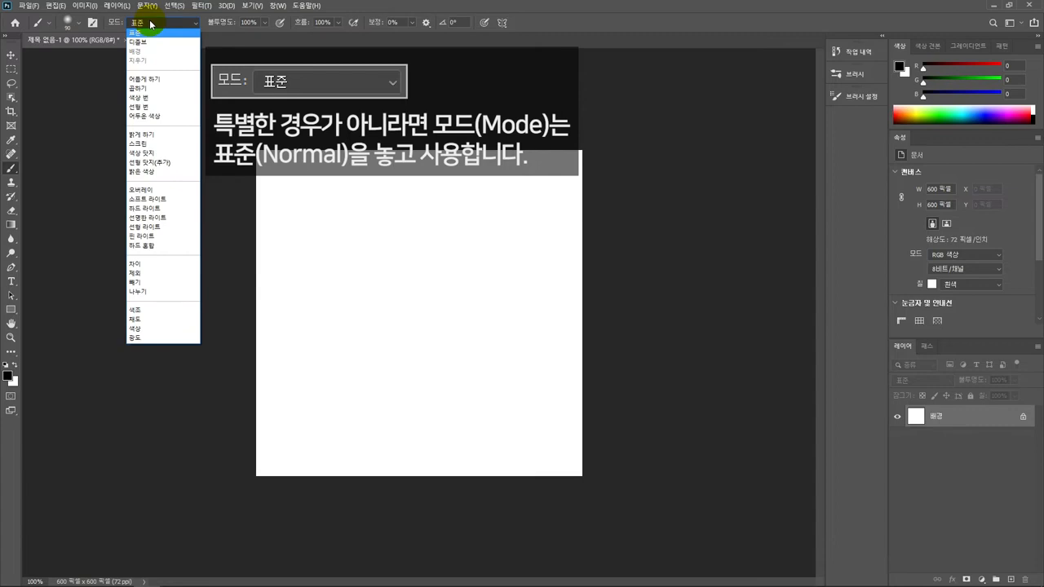
click(151, 23)
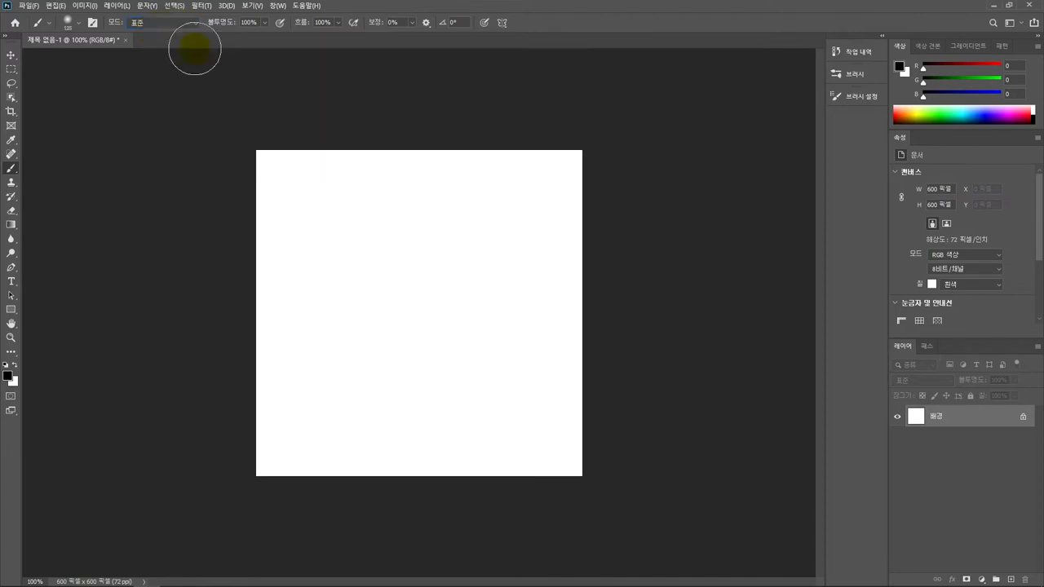
Paint soft black strokes across the upper part of the canvas with a 125 px brush.
drag(302, 183, 276, 232)
drag(360, 194, 342, 232)
mouse_move(401, 196)
mouse_down()
mouse_move(454, 214)
mouse_move(505, 210)
mouse_up()
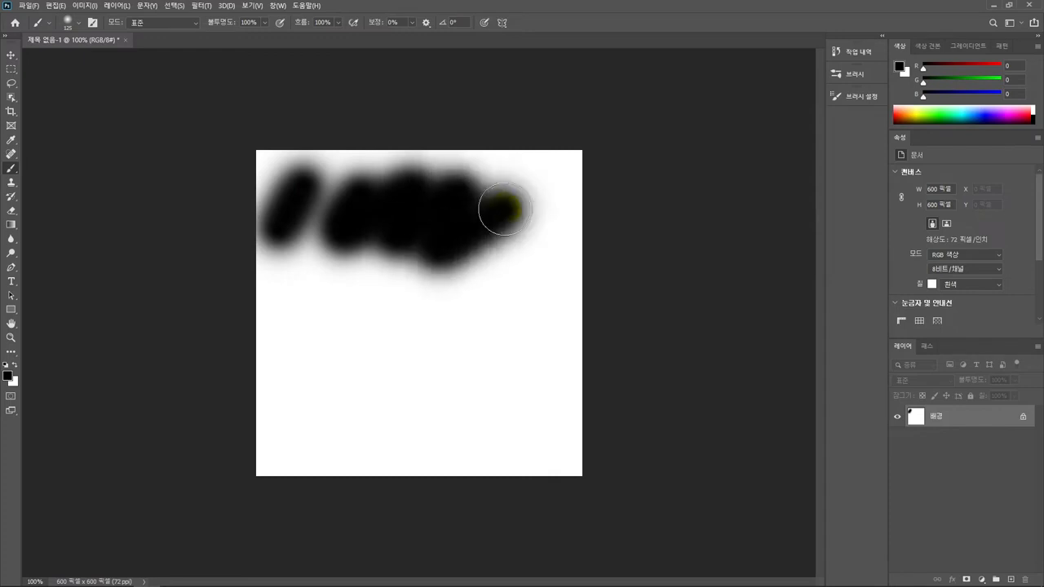
Look at the brush size setting in the options and in the picker opened over the canvas, and close it.
click(79, 24)
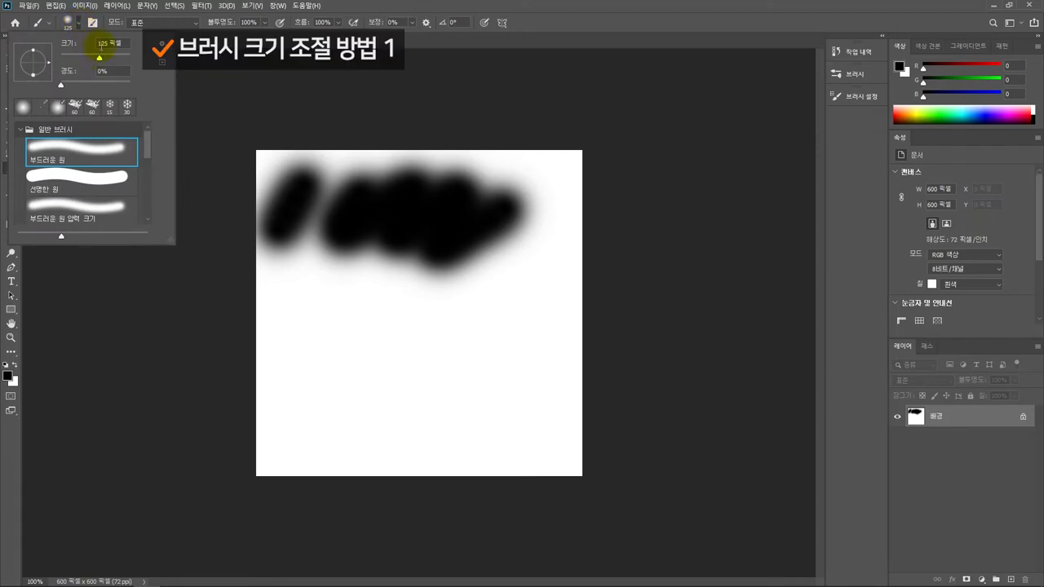
right_click(327, 275)
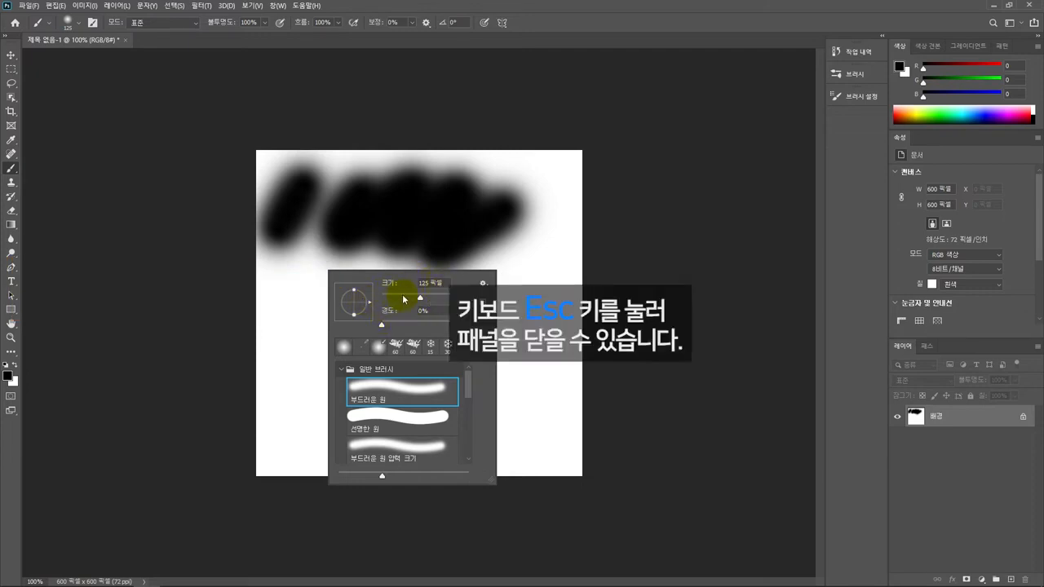
key(Escape)
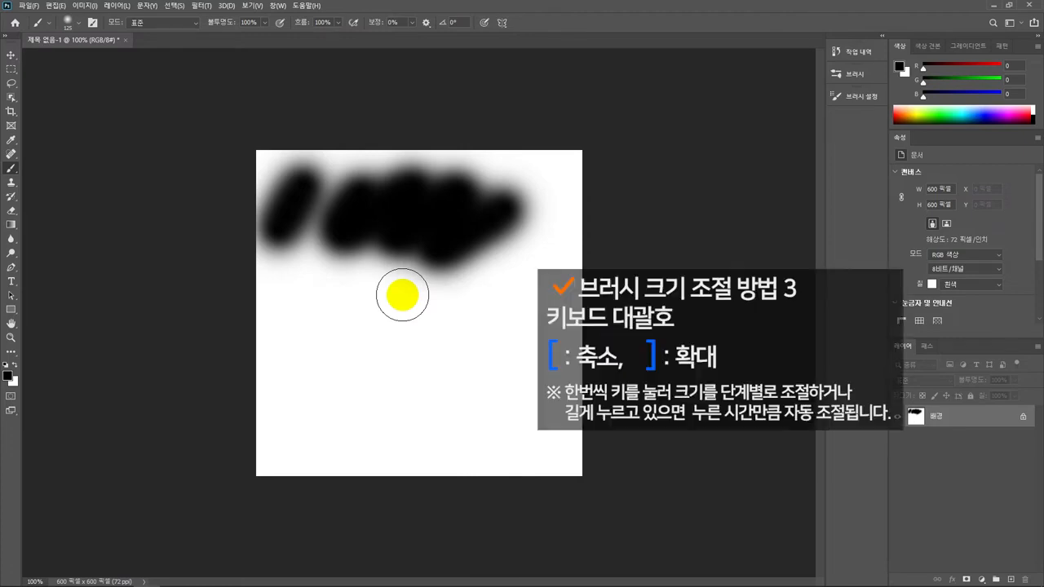
Shrink the brush in stages, painting one short black stroke at each smaller size across the middle of the canvas.
key(bracketleft)
drag(402, 295, 372, 314)
key(bracketleft)
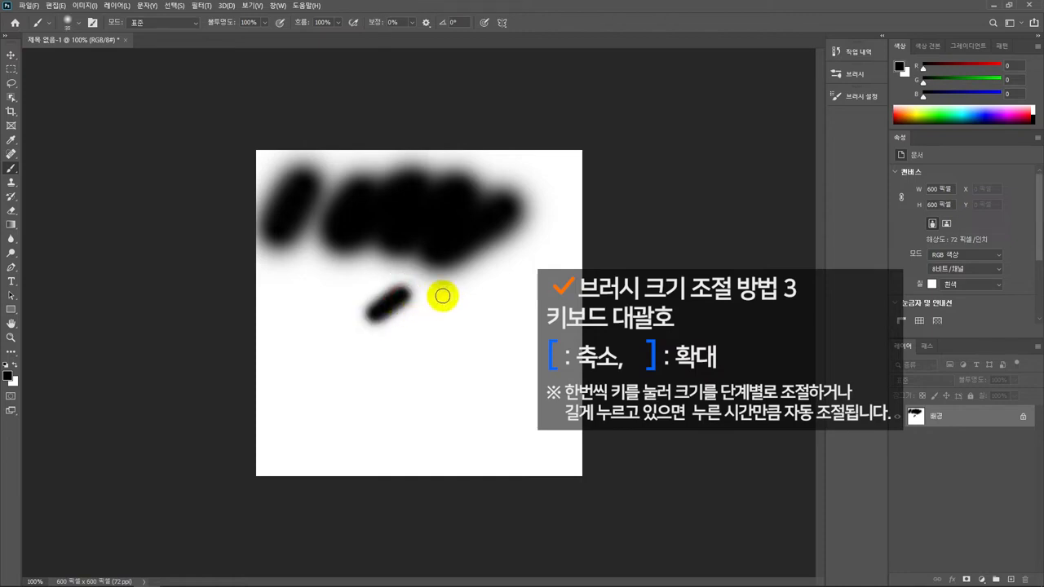
drag(443, 295, 423, 325)
key(bracketleft)
drag(481, 298, 463, 328)
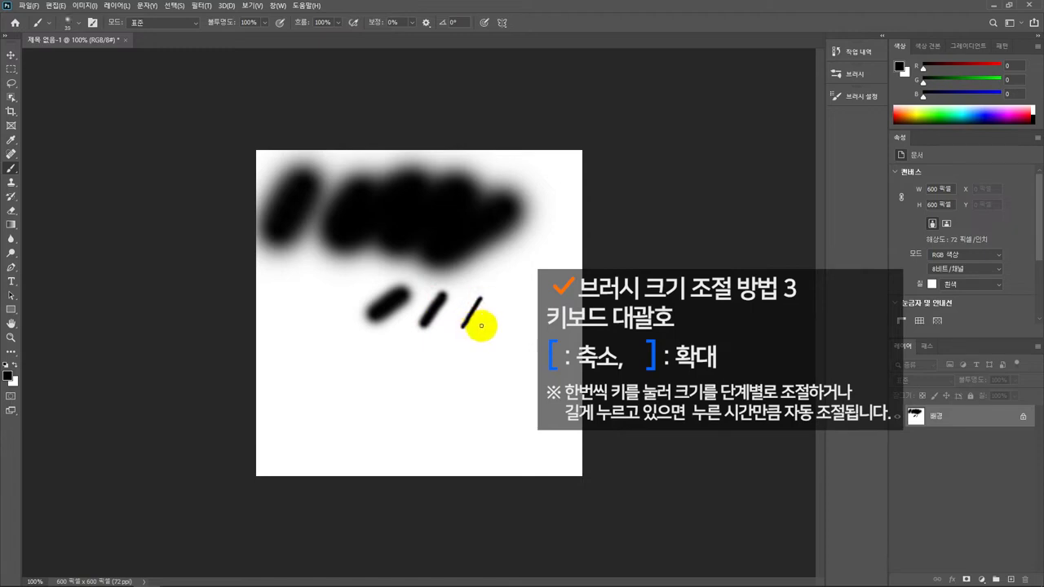
Enlarge the brush in stages up to 175 px, painting short, increasingly thick black strokes in the lower half of the canvas.
key(bracketright)
key(bracketright)
mouse_move(500, 312)
mouse_down()
mouse_move(482, 341)
mouse_move(521, 329)
mouse_move(509, 359)
mouse_up()
drag(342, 363, 308, 414)
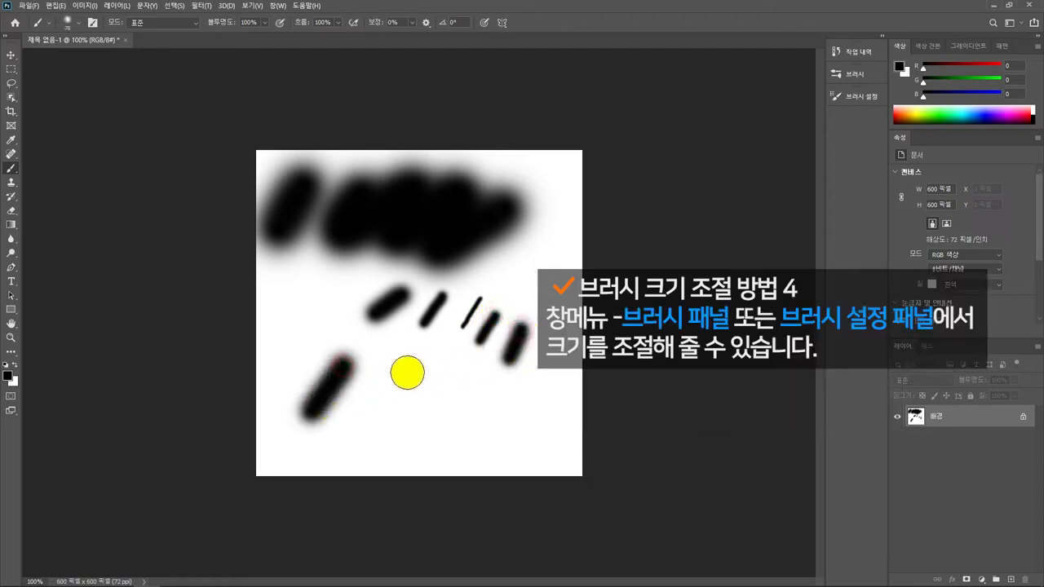
drag(408, 368, 373, 419)
key(bracketright)
key(bracketright)
key(bracketright)
drag(470, 379, 448, 431)
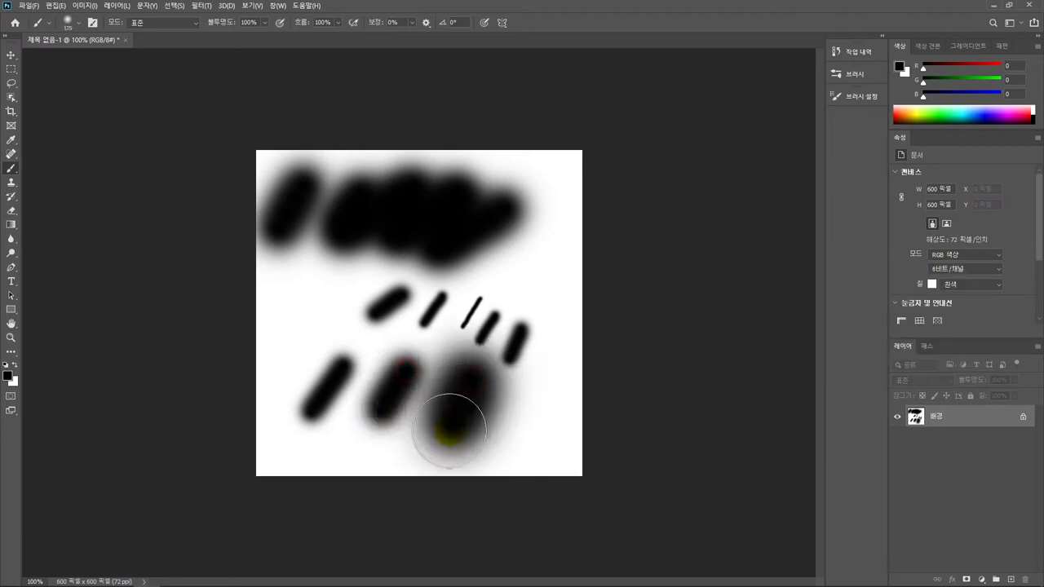
Set the foreground color to dark red (R 154) and paint over the upper black strokes with the 175 px brush at 0% hardness.
drag(935, 71, 970, 69)
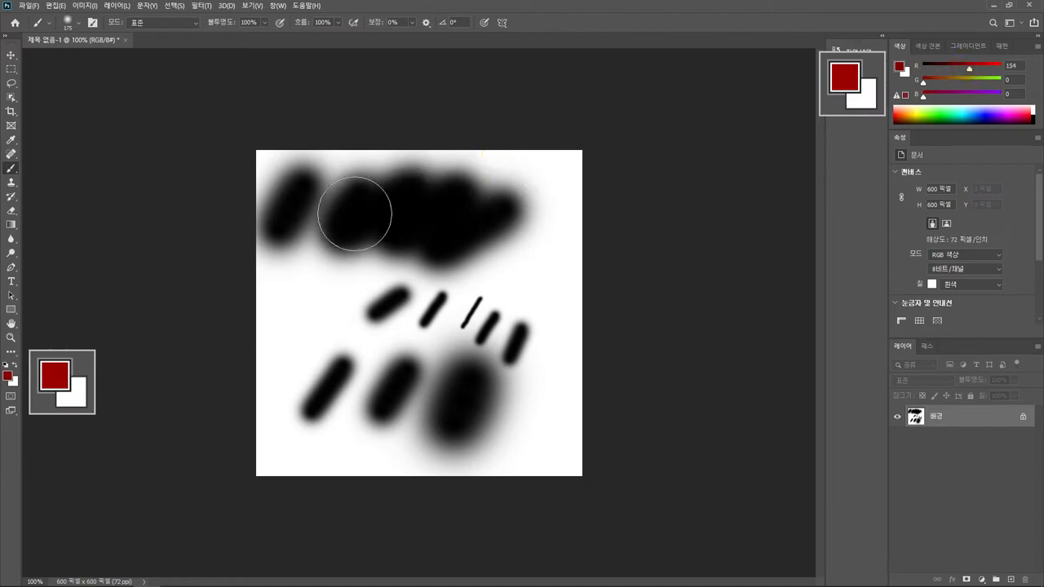
click(68, 22)
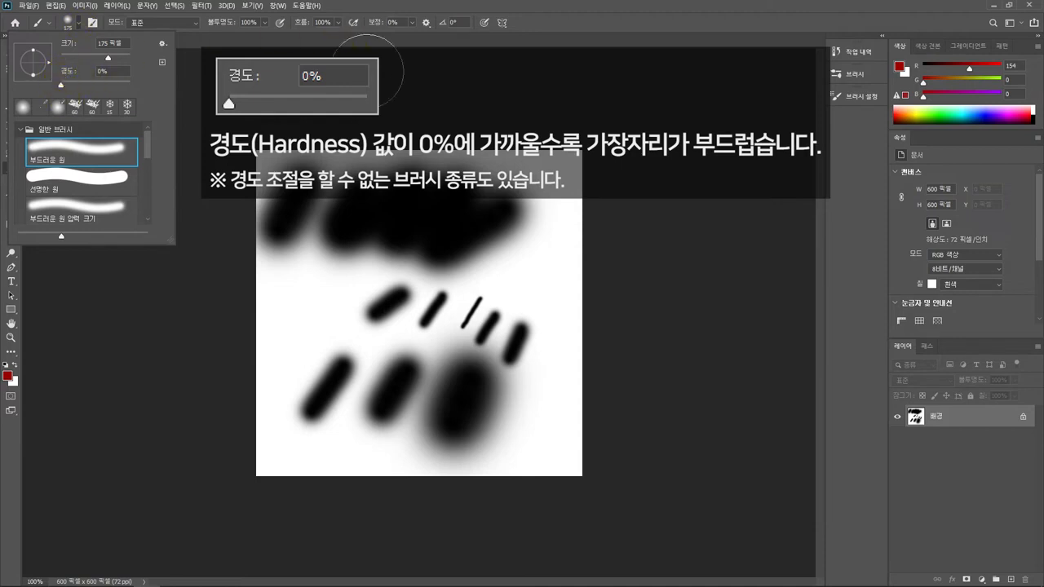
mouse_move(309, 199)
mouse_down()
mouse_move(318, 208)
mouse_move(419, 199)
mouse_up()
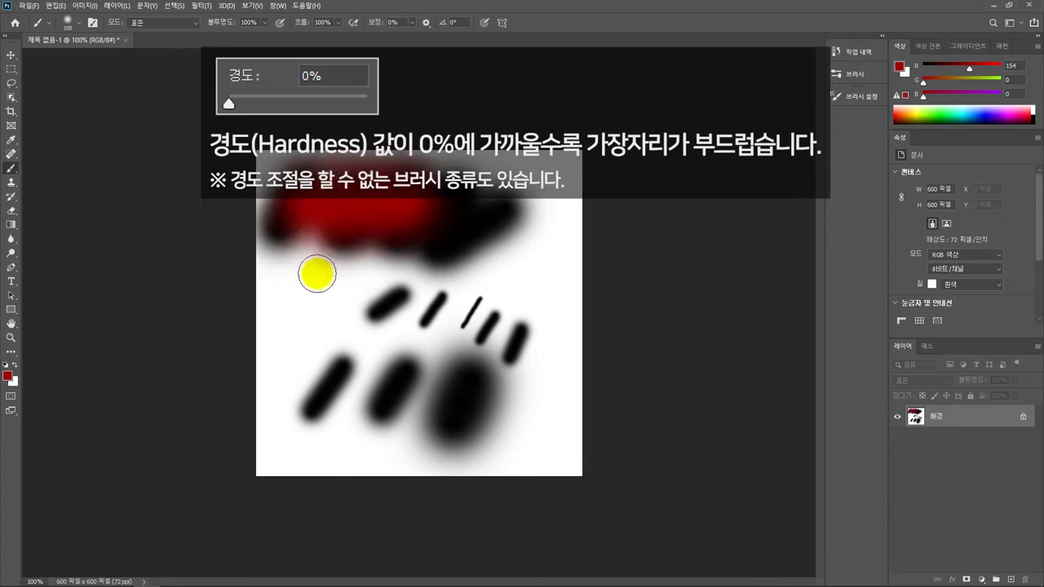
Paint three short horizontal soft-edged red strokes with a smaller brush below the large red one.
mouse_move(296, 282)
mouse_down()
mouse_move(368, 272)
mouse_move(377, 289)
mouse_up()
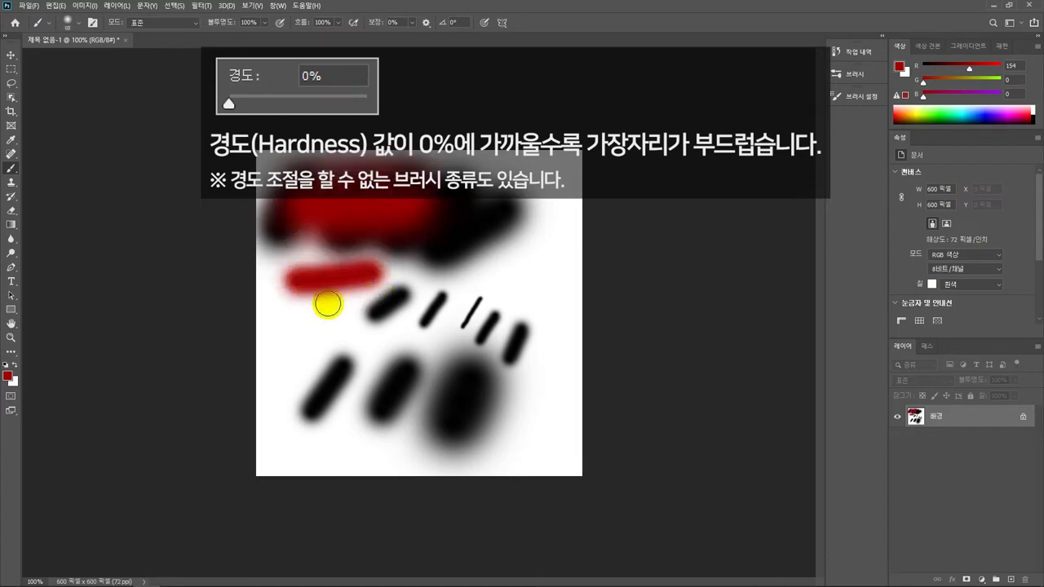
drag(307, 312, 377, 314)
drag(301, 352, 359, 347)
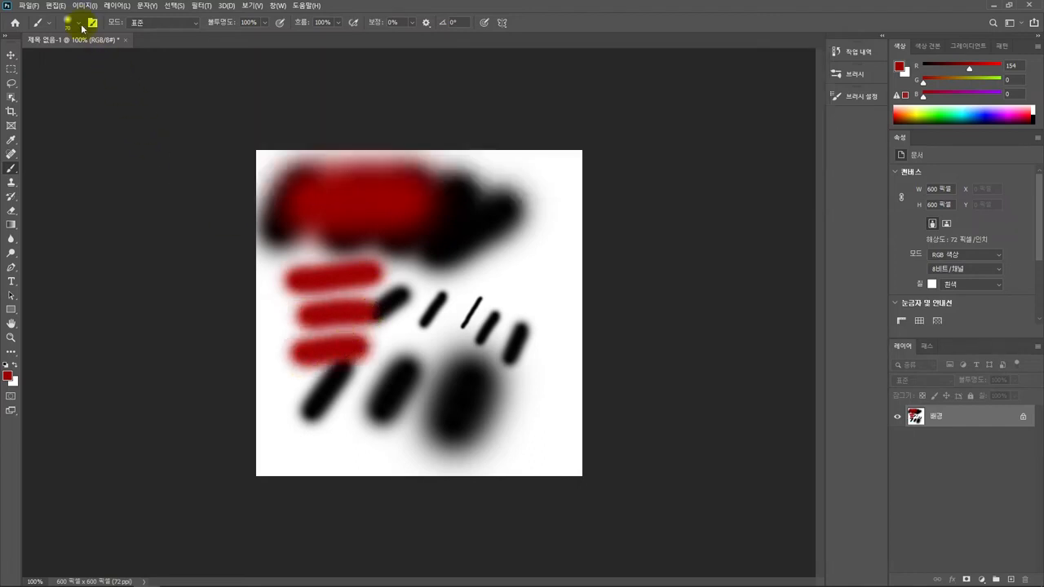
Set the brush hardness to 100% and paint three horizontal hard-edged red strokes at 70 px beside the soft ones.
click(73, 22)
drag(65, 85, 137, 86)
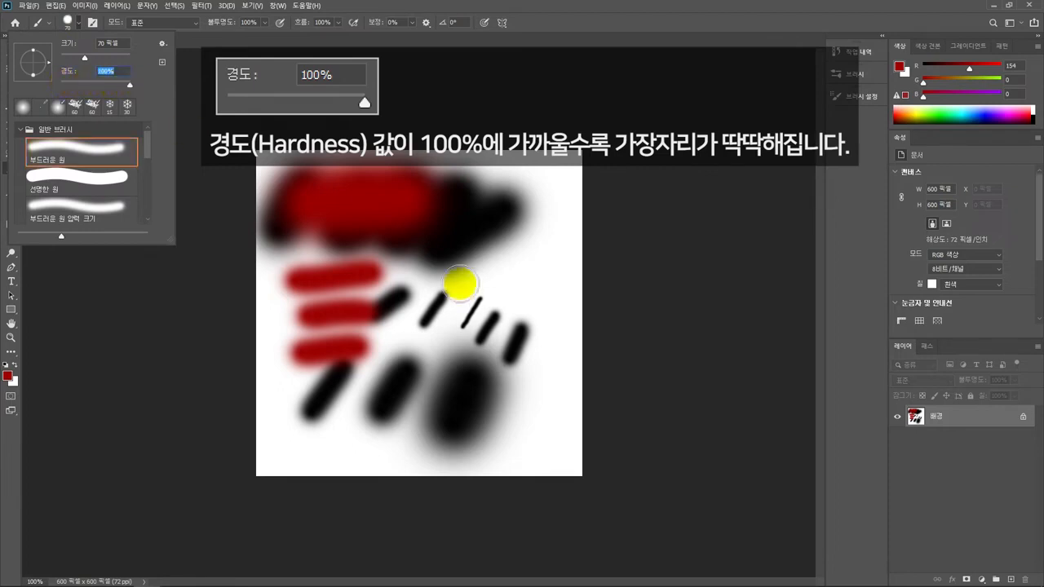
mouse_move(426, 274)
mouse_down()
mouse_move(513, 273)
mouse_move(501, 272)
mouse_up()
drag(423, 323, 515, 316)
drag(421, 370, 519, 367)
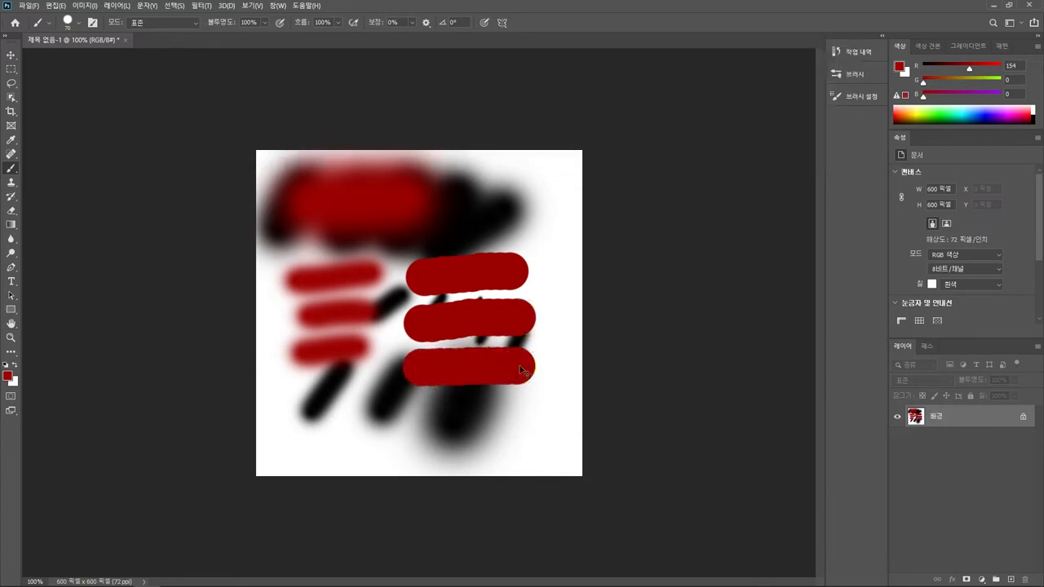
scroll(383, 282, up, 3)
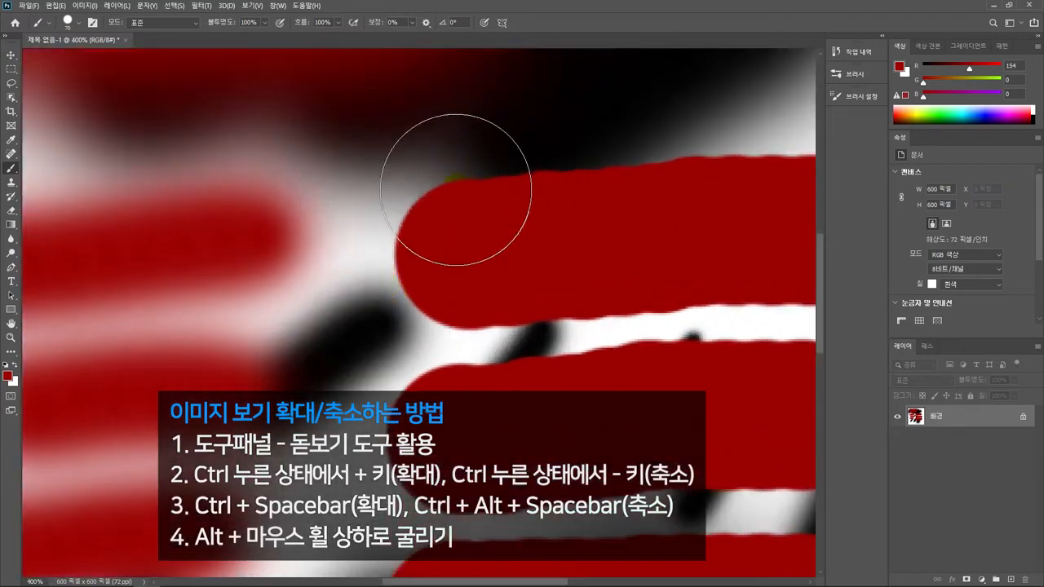
scroll(455, 189, down, 3)
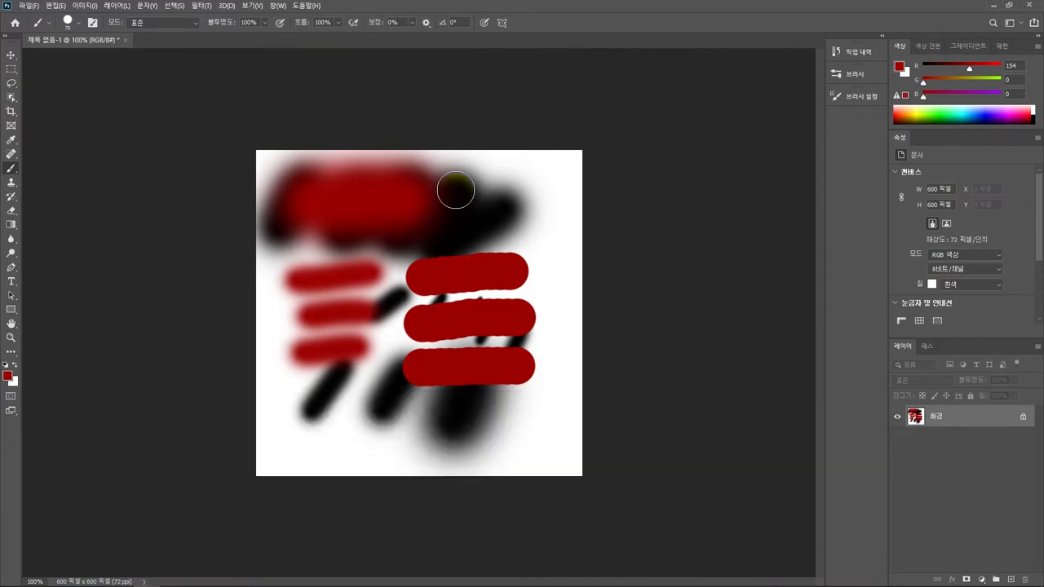
Set the brush hardness back to 0% and paint a fourth soft red stroke below the other soft ones.
click(78, 22)
drag(129, 85, 60, 85)
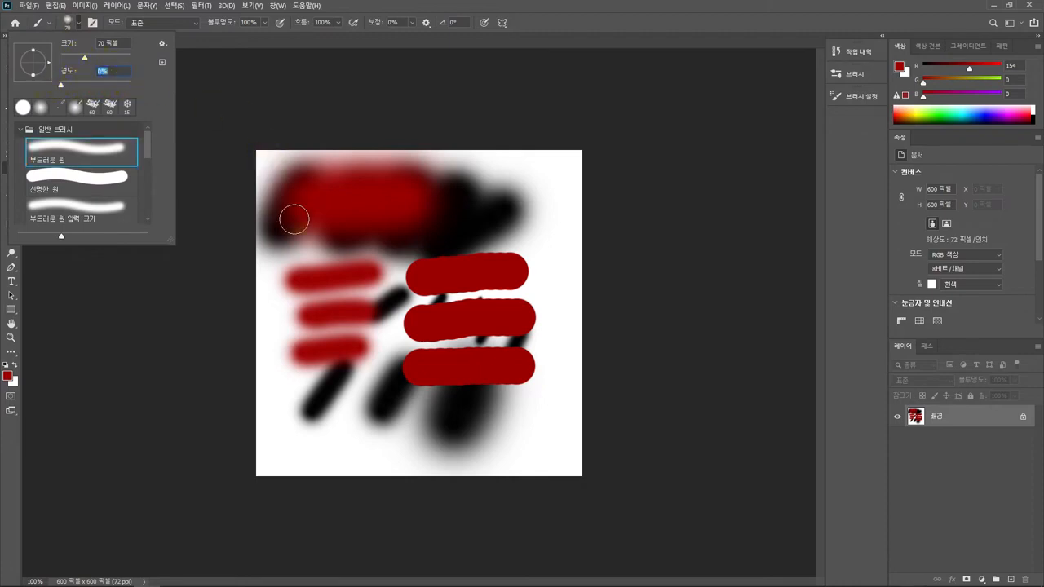
drag(275, 401, 354, 389)
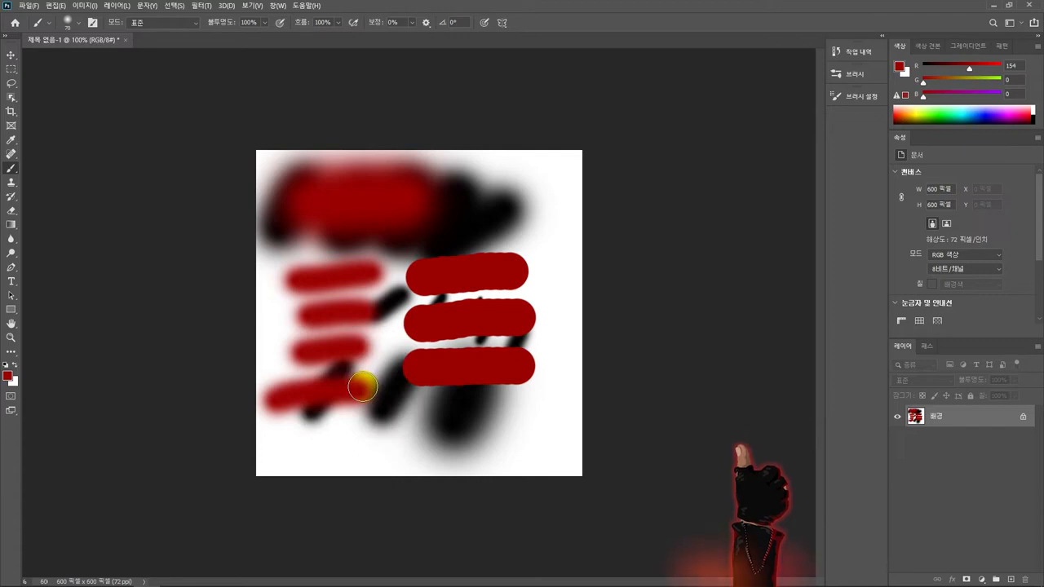
Enlarge the brush to 125 px, and activate and leave the 불투명도 (Opacity) field, keeping it at 100%.
key(bracketright)
key(bracketright)
key(bracketright)
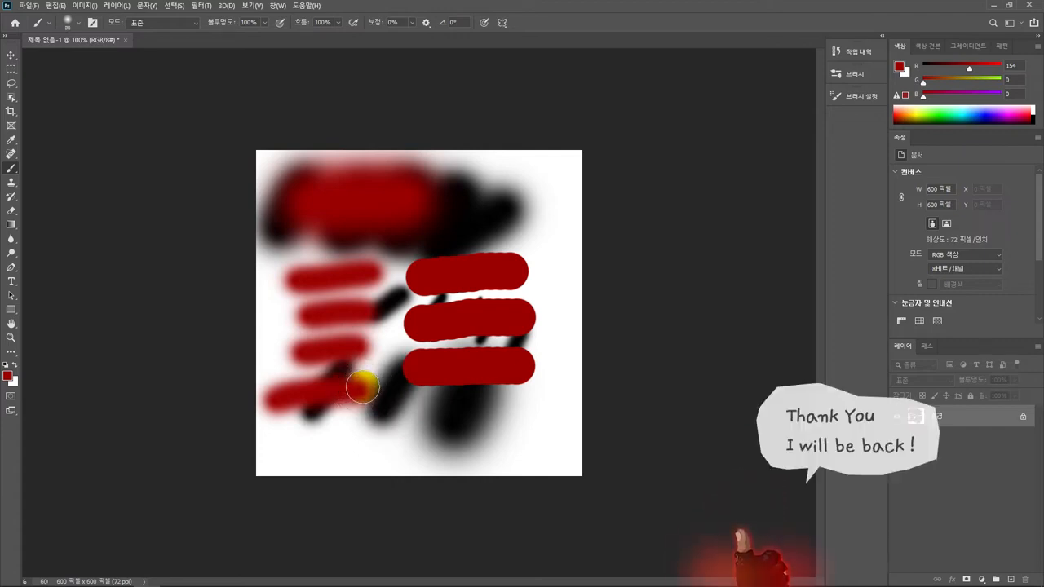
key(bracketright)
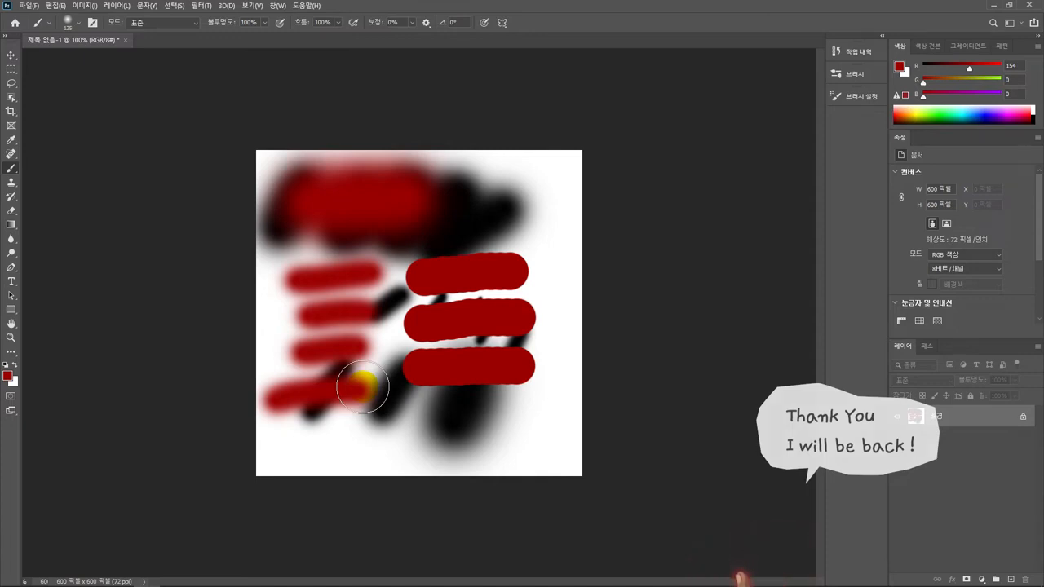
click(282, 27)
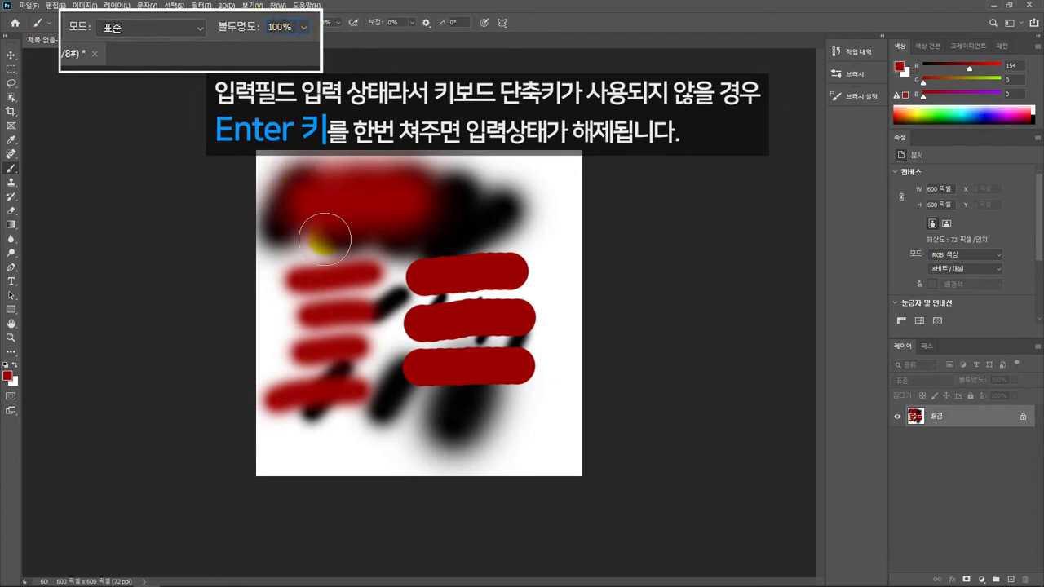
click(118, 33)
key(Return)
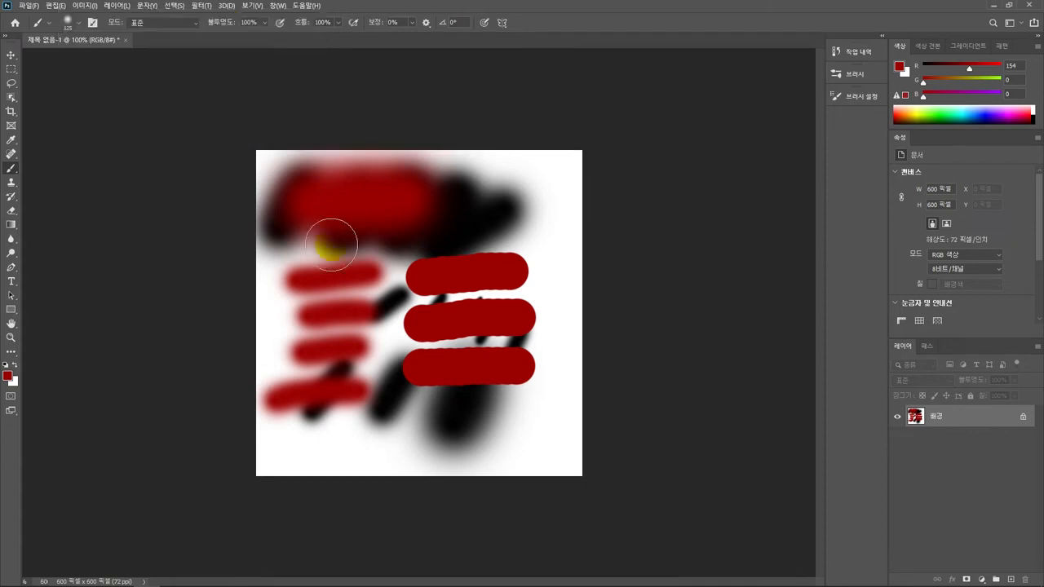
Enlarge the brush step by step to 2200 px.
key(bracketright)
key(bracketright)
key(bracketright)
key(bracketright)
key(bracketright)
key(bracketright)
key(bracketright)
key(bracketright)
key(bracketright)
key(bracketright)
key(bracketright)
key(bracketright)
key(bracketright)
key(bracketright)
key(bracketright)
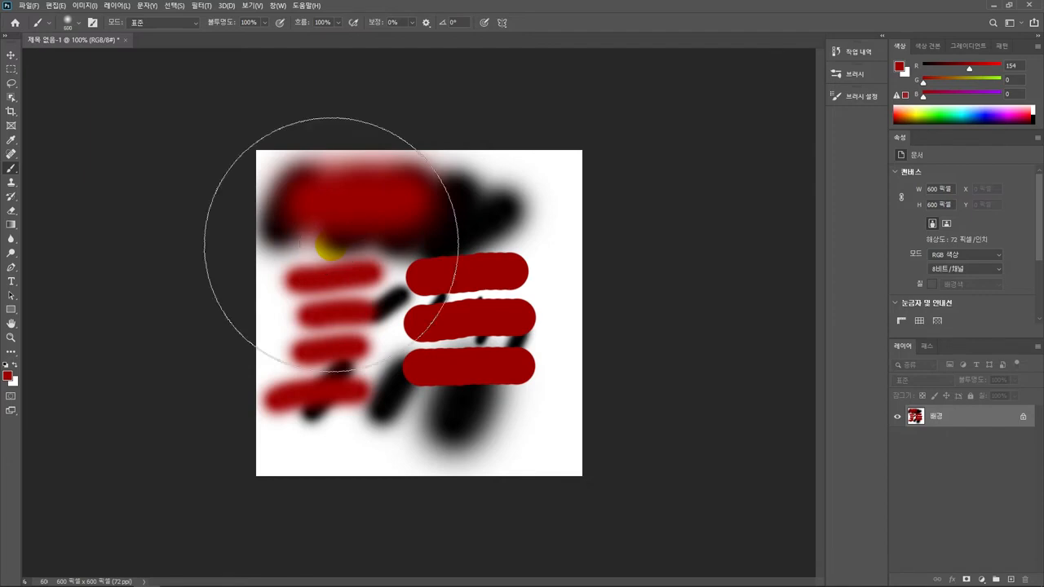
key(bracketright)
key(bracketright)
key(bracketright)
key(bracketright)
key(bracketright)
key(bracketright)
key(bracketright)
key(bracketright)
key(bracketright)
key(bracketright)
key(bracketright)
key(bracketright)
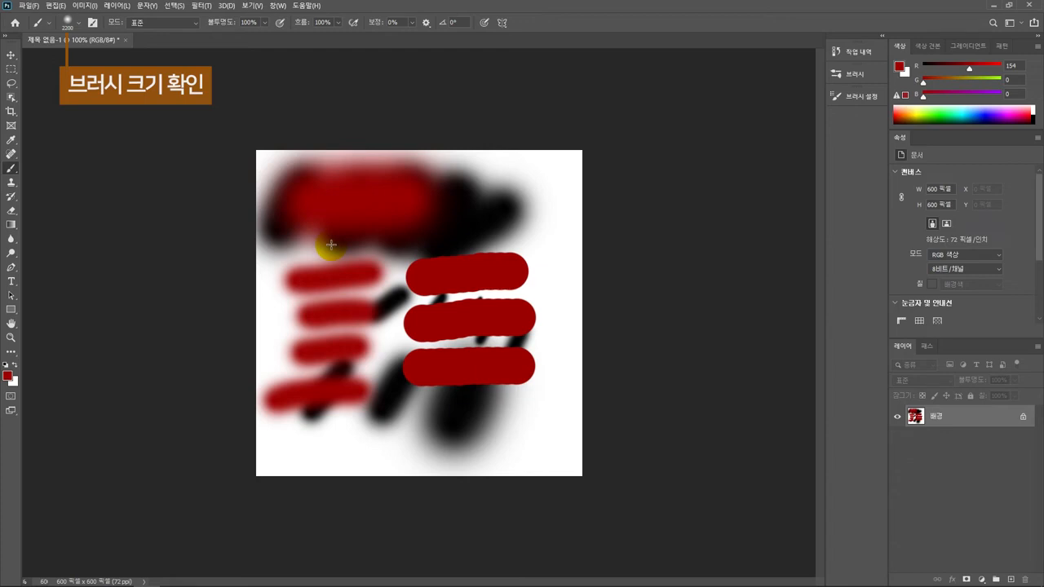
Reduce the brush size step by step to 60 px.
key(bracketleft)
key(bracketleft)
key(bracketleft)
key(bracketleft)
key(bracketleft)
key(bracketleft)
key(bracketleft)
key(bracketleft)
key(bracketleft)
key(bracketleft)
key(bracketleft)
key(bracketleft)
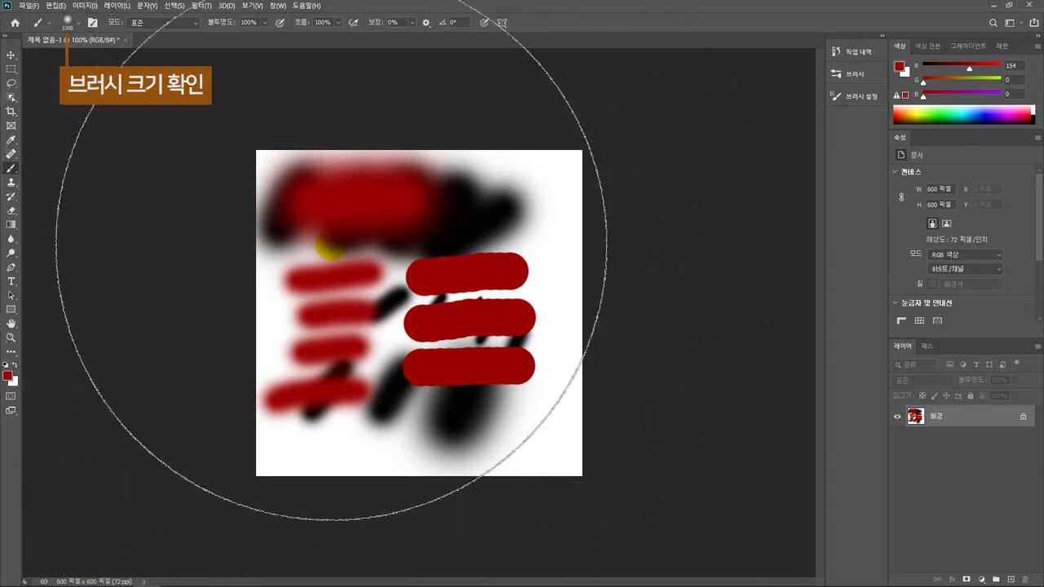
key(bracketleft)
key(bracketleft)
key(bracketleft)
key(bracketleft)
key(bracketleft)
key(bracketleft)
key(bracketleft)
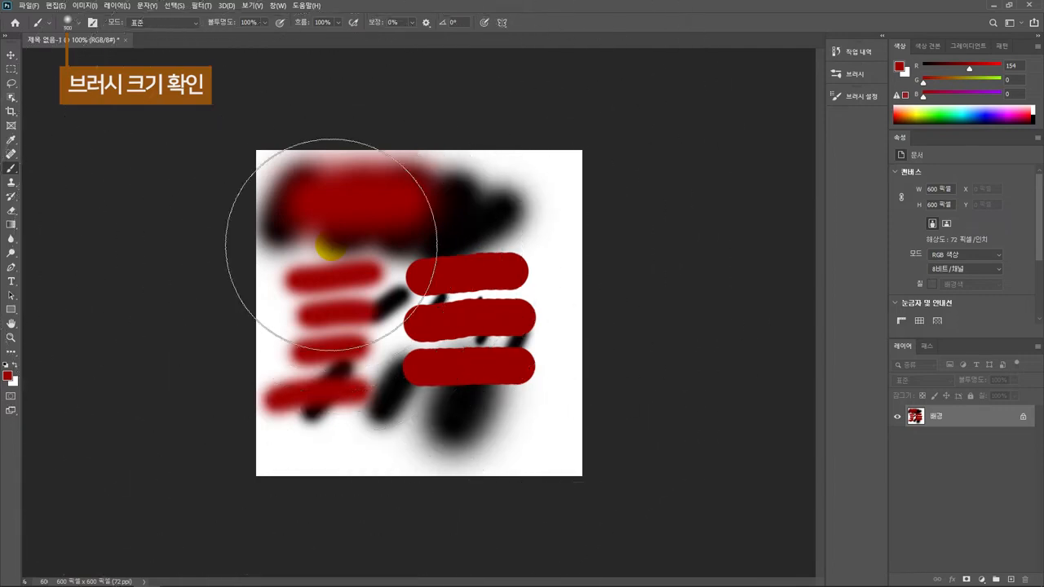
key(bracketleft)
key(bracketleft)
key(bracketleft)
key(bracketleft)
key(bracketleft)
key(bracketleft)
key(bracketleft)
key(bracketleft)
key(bracketleft)
key(bracketleft)
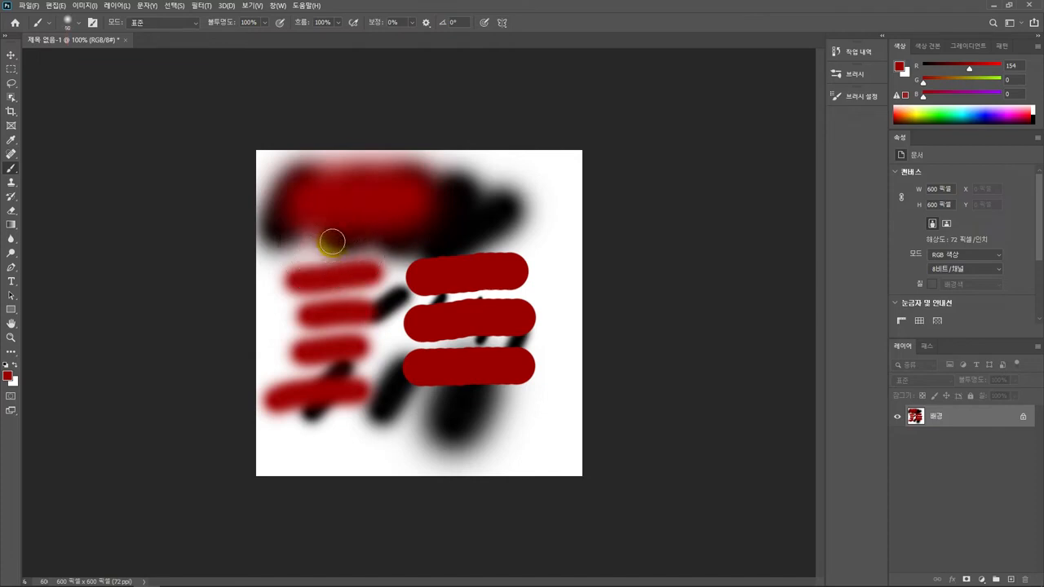
Open the 작업 내역 (History) panel.
click(279, 6)
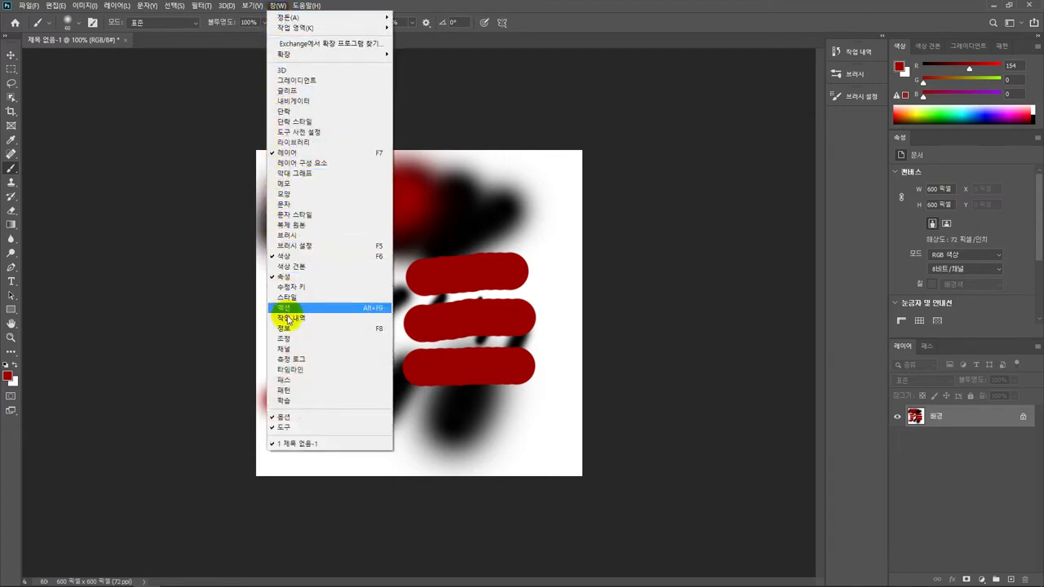
click(345, 323)
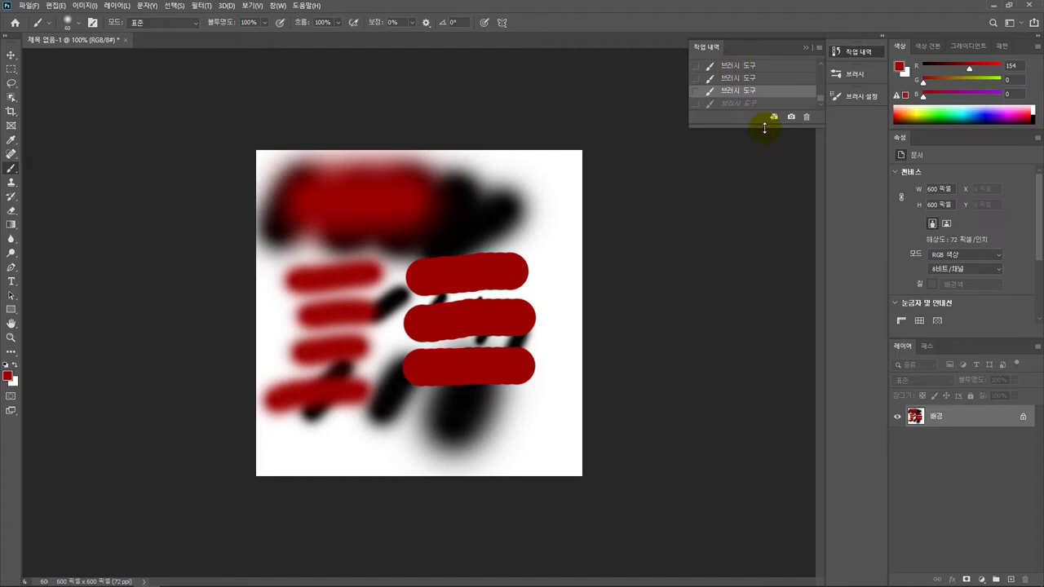
Enlarge the History panel and compare earlier and later brush states, finishing on the fourth brush stroke.
drag(747, 128, 748, 364)
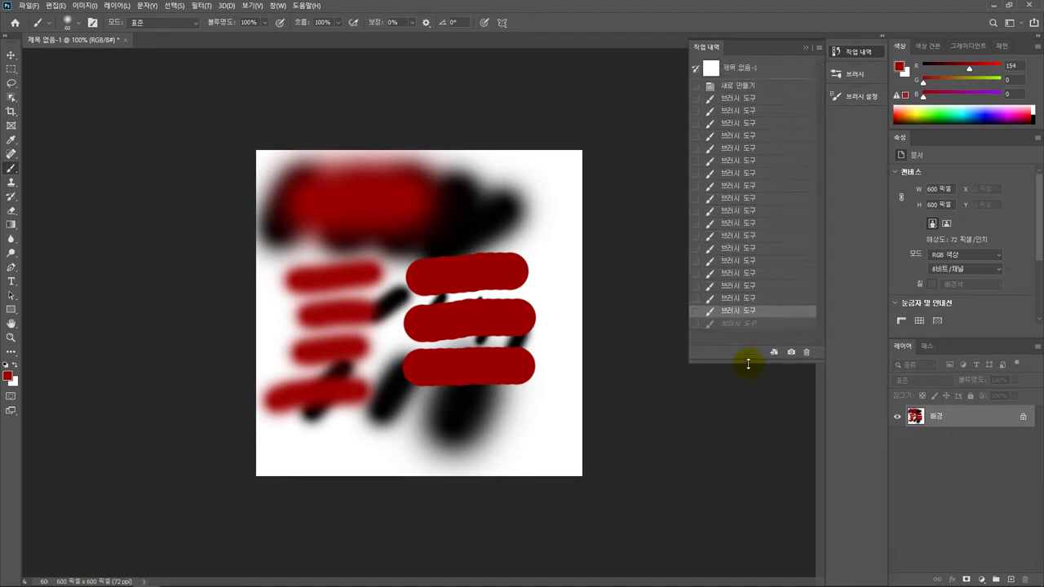
click(751, 248)
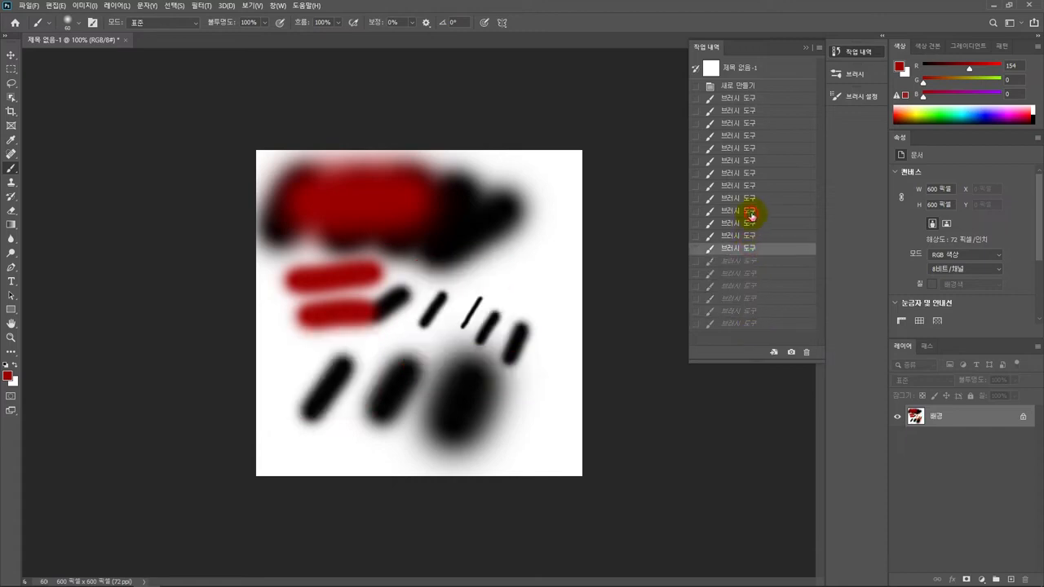
click(757, 163)
click(757, 124)
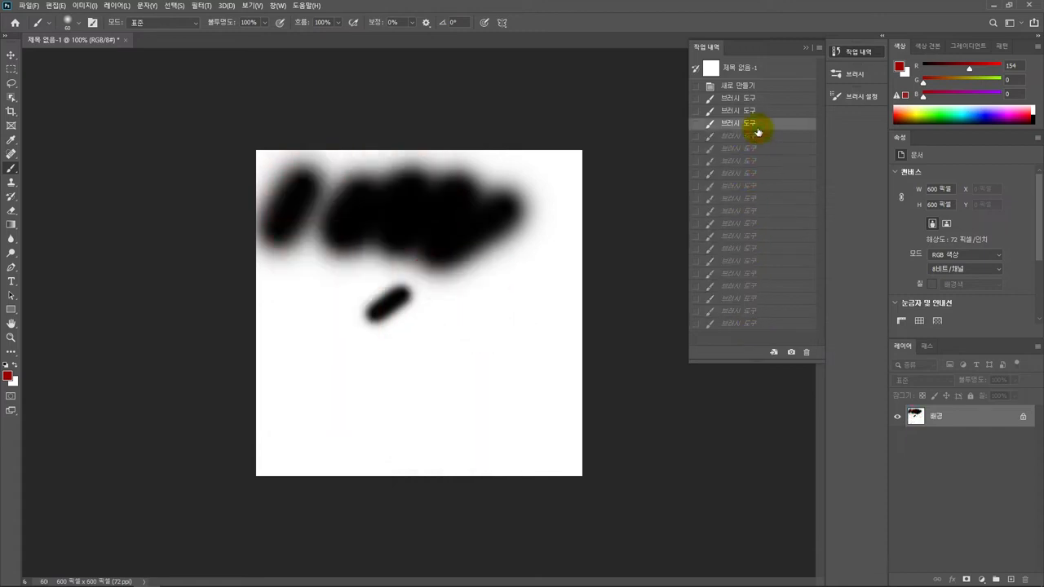
click(755, 174)
click(754, 199)
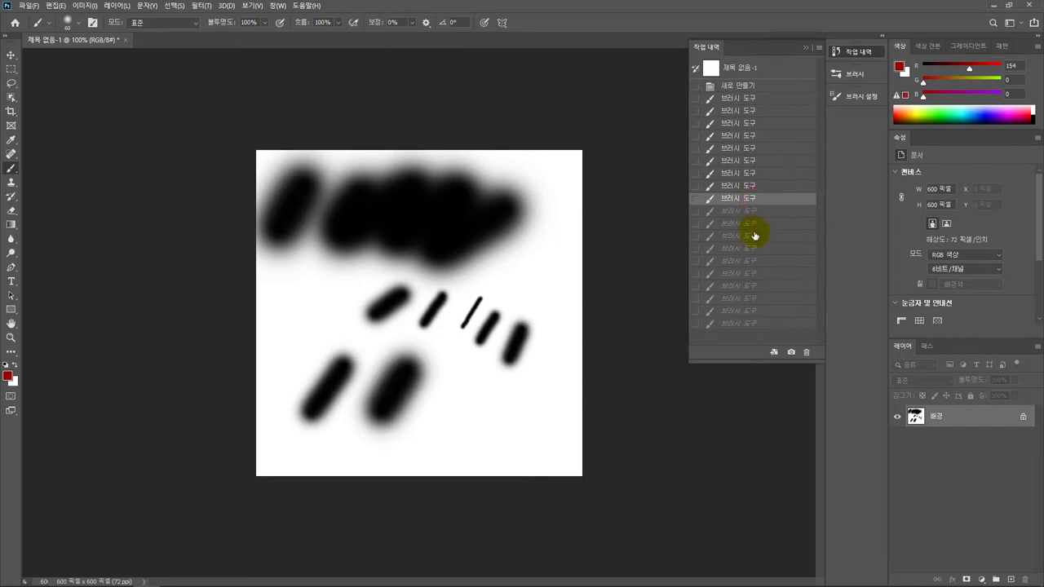
click(754, 236)
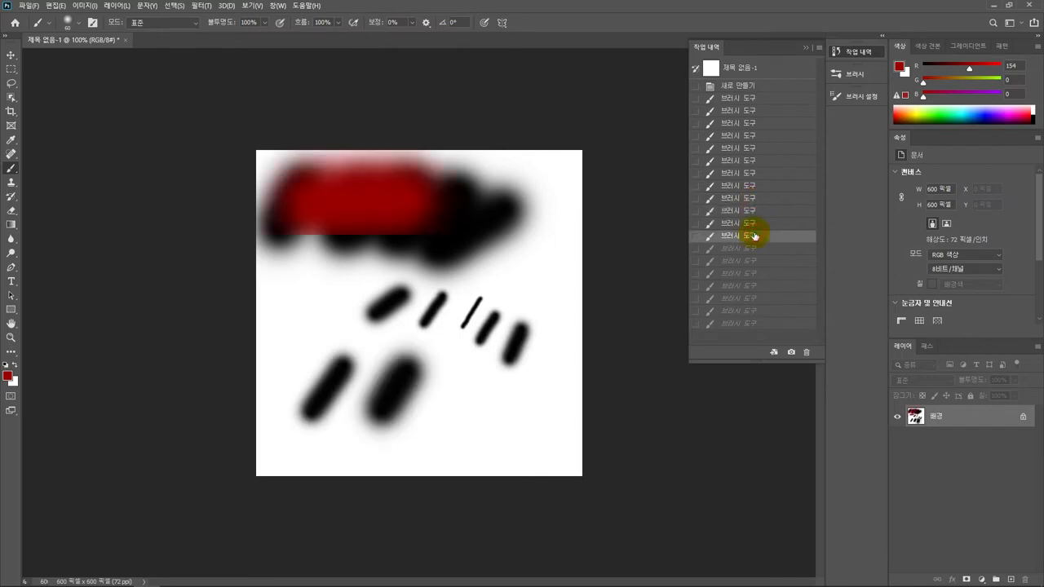
click(739, 137)
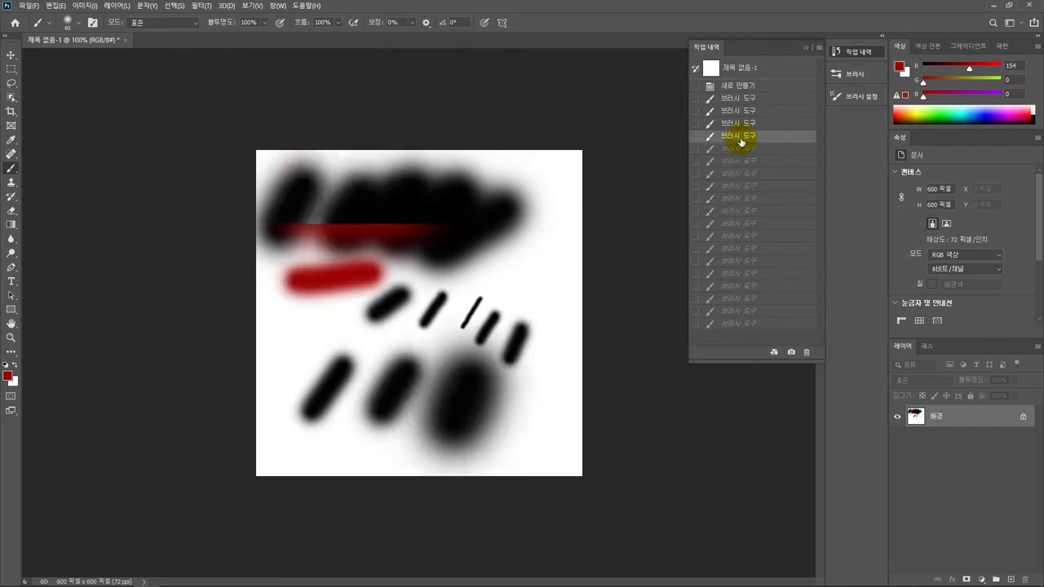
Paint two red strokes across the middle of the canvas, and revert the document to its blank opening snapshot.
drag(298, 292, 469, 266)
drag(301, 337, 482, 310)
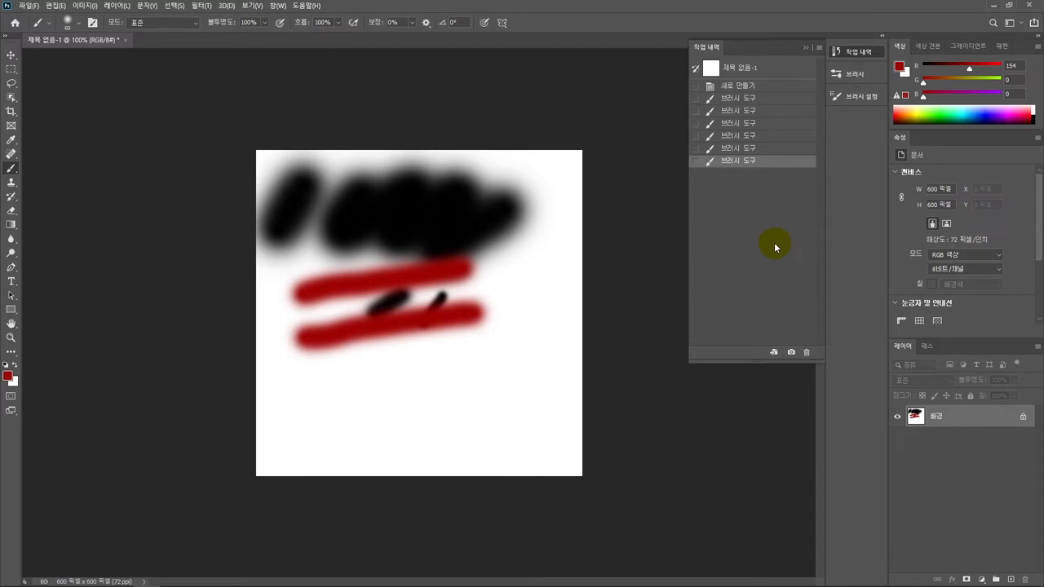
click(746, 70)
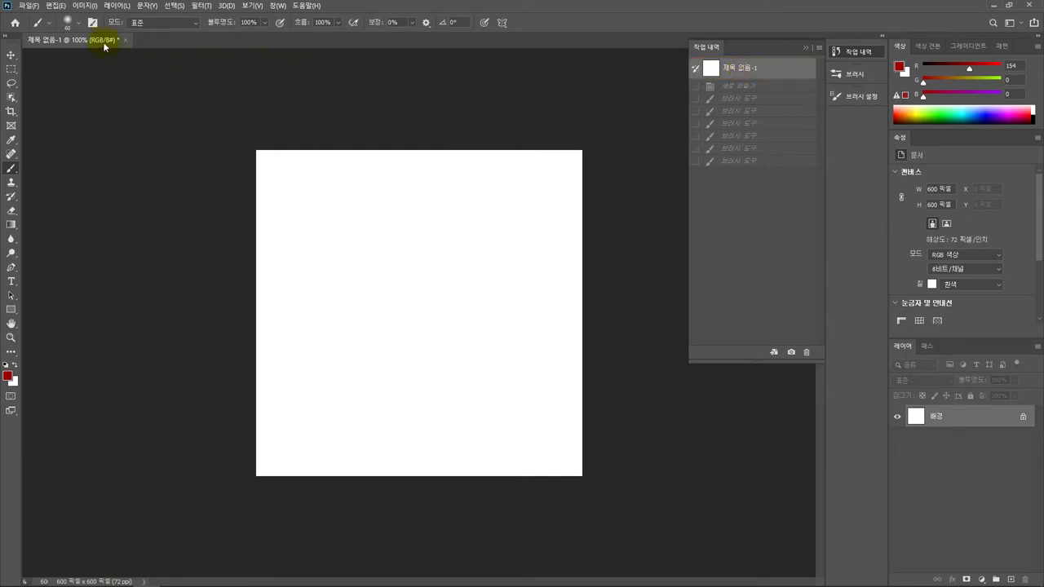
View the undo and redo commands, and paint six short red strokes descending diagonally across the blank canvas.
click(56, 5)
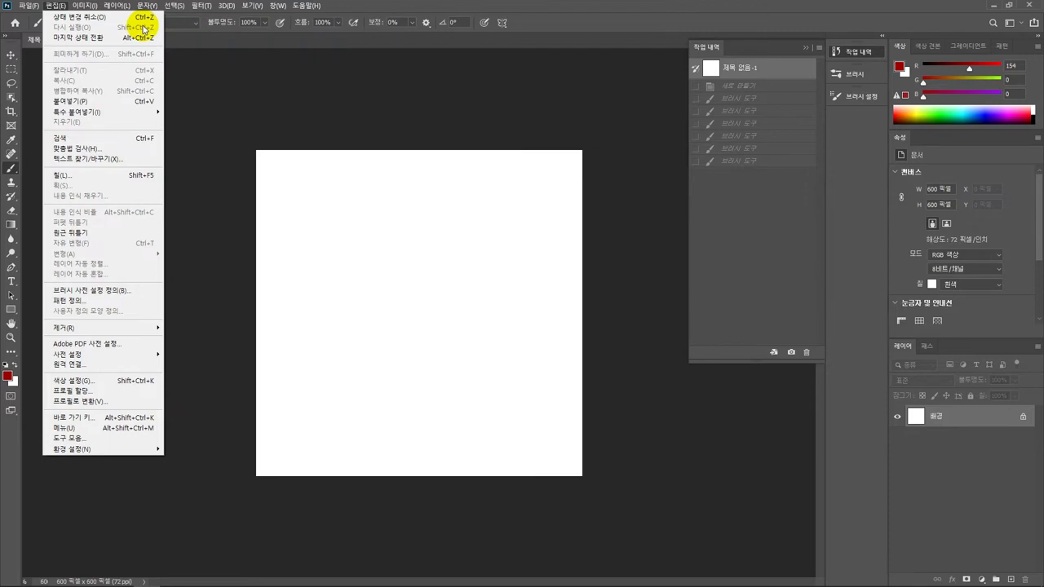
click(285, 181)
drag(330, 192, 367, 180)
drag(327, 238, 369, 221)
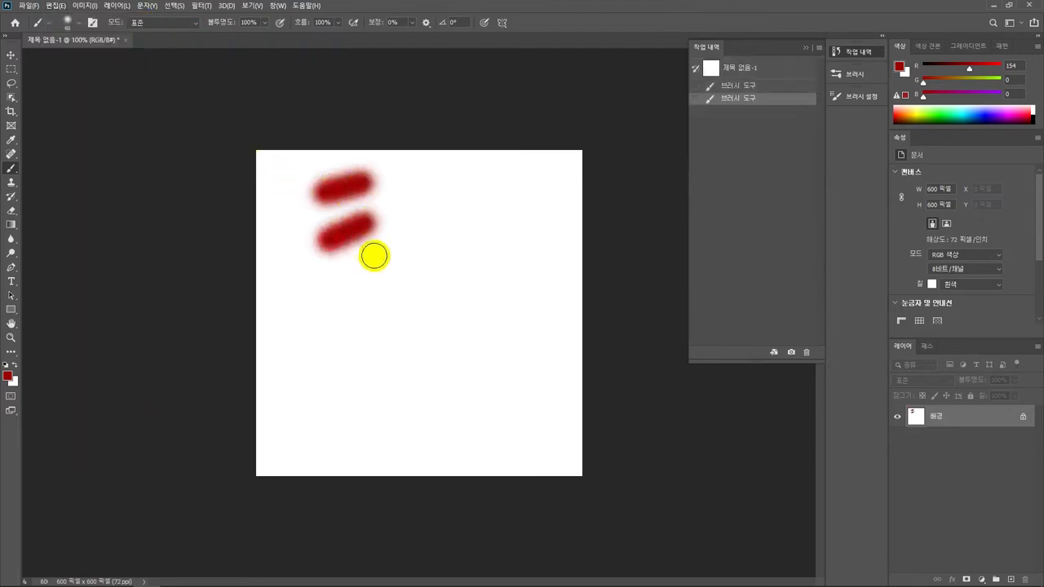
drag(371, 261, 404, 242)
drag(408, 287, 426, 275)
click(446, 302)
drag(481, 315, 509, 298)
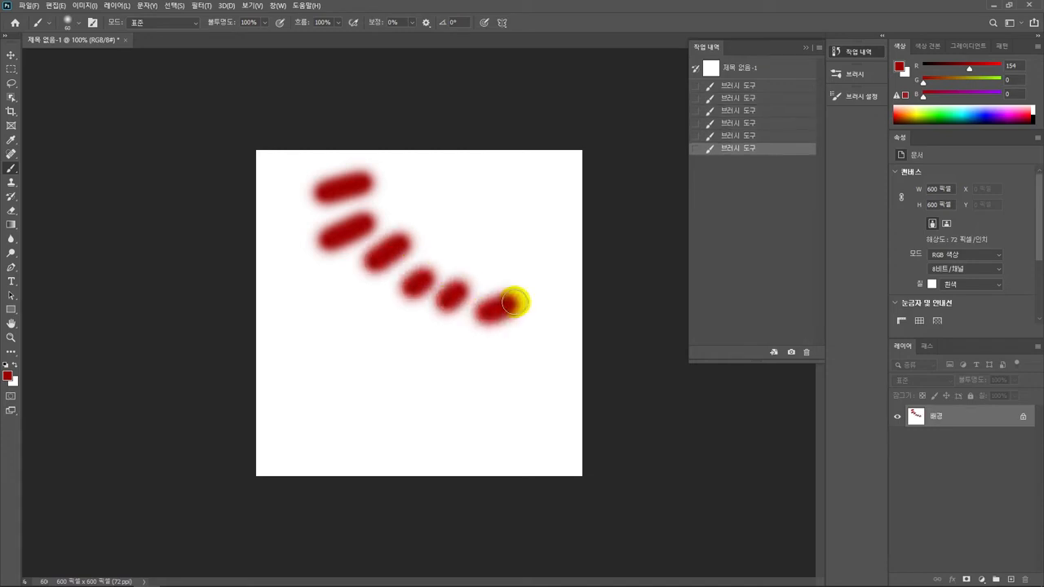
Undo the last five brush strokes one at a time, leaving only the first red stroke.
key(ctrl+z)
key(ctrl+z)
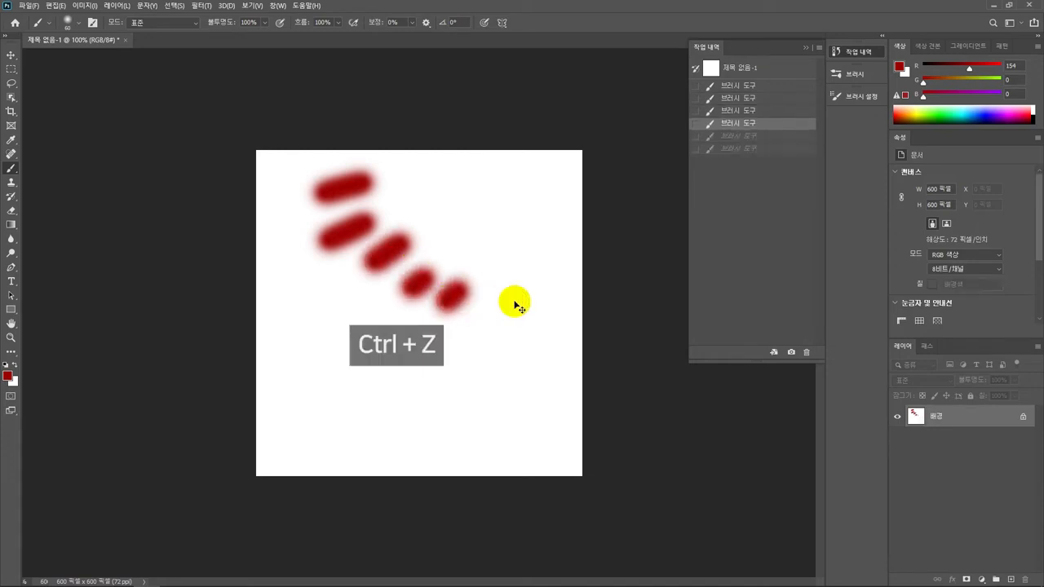
key(ctrl+z)
key(ctrl+z)
key(ctrl+z)
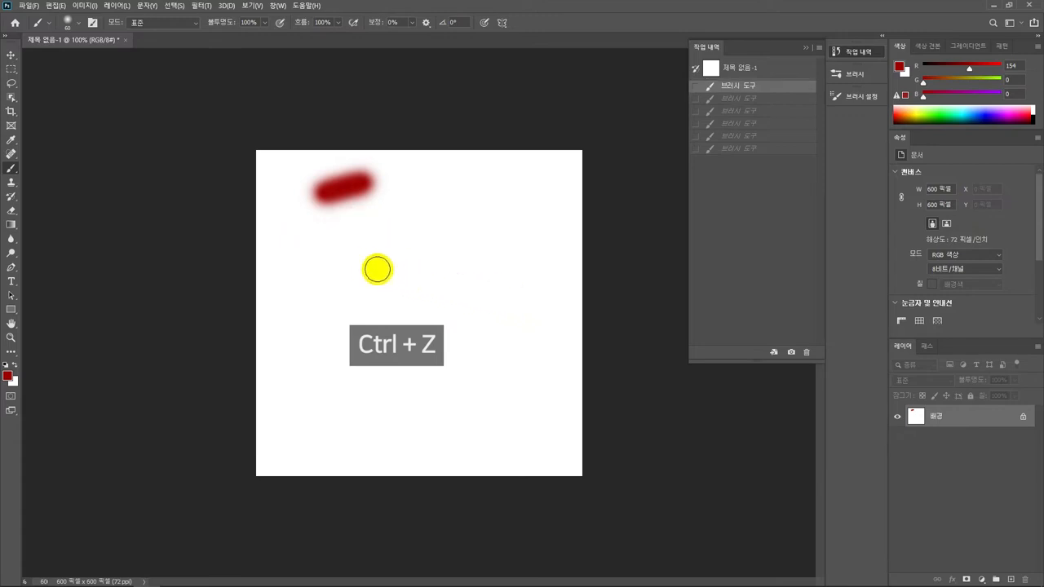
Redo the five undone brush strokes one at a time until all six strokes are restored.
key(ctrl+shift+z)
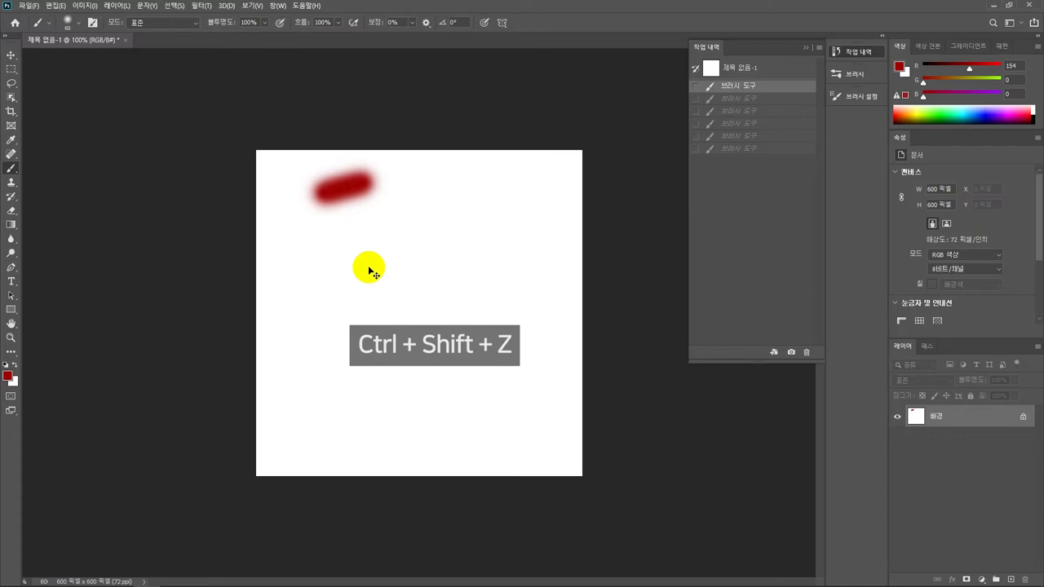
key(ctrl+shift+z)
key(ctrl+shift+z)
key(ctrl+shift+z)
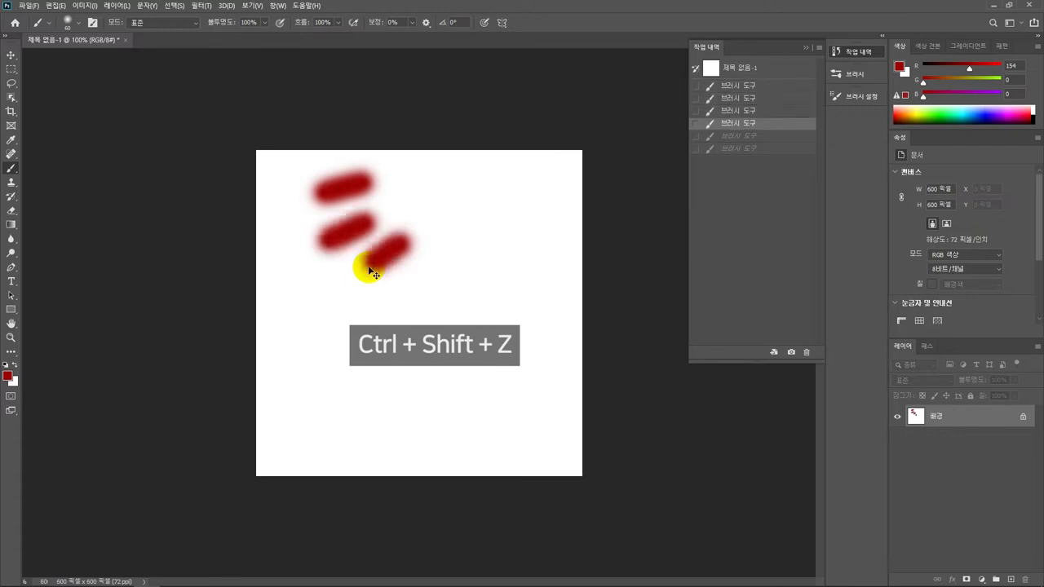
key(ctrl+shift+z)
key(ctrl+shift+z)
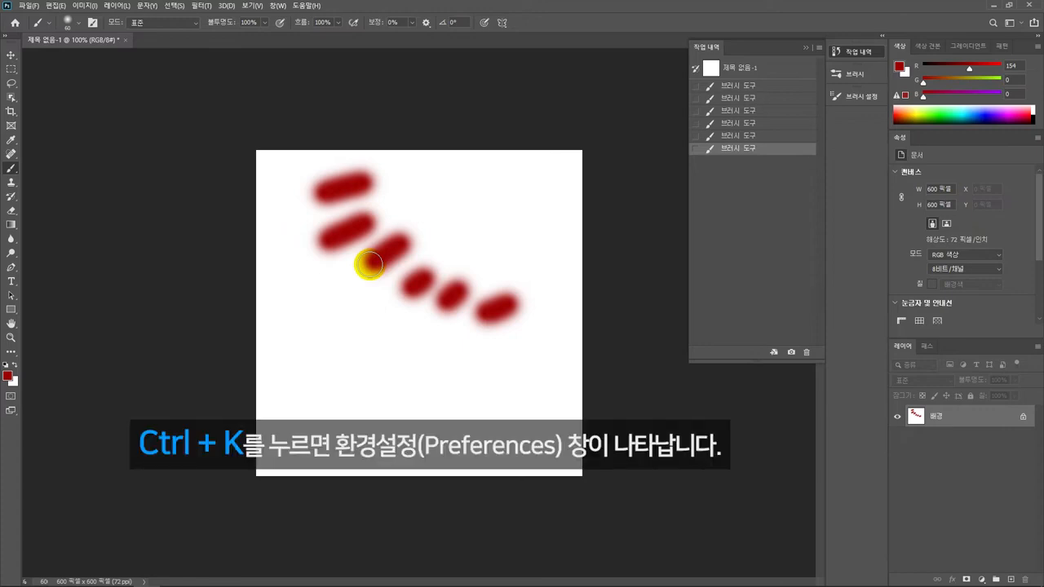
Review the history states setting (작업 내역 상태) in the Performance (성능) preferences and accept the dialog.
key(ctrl+k)
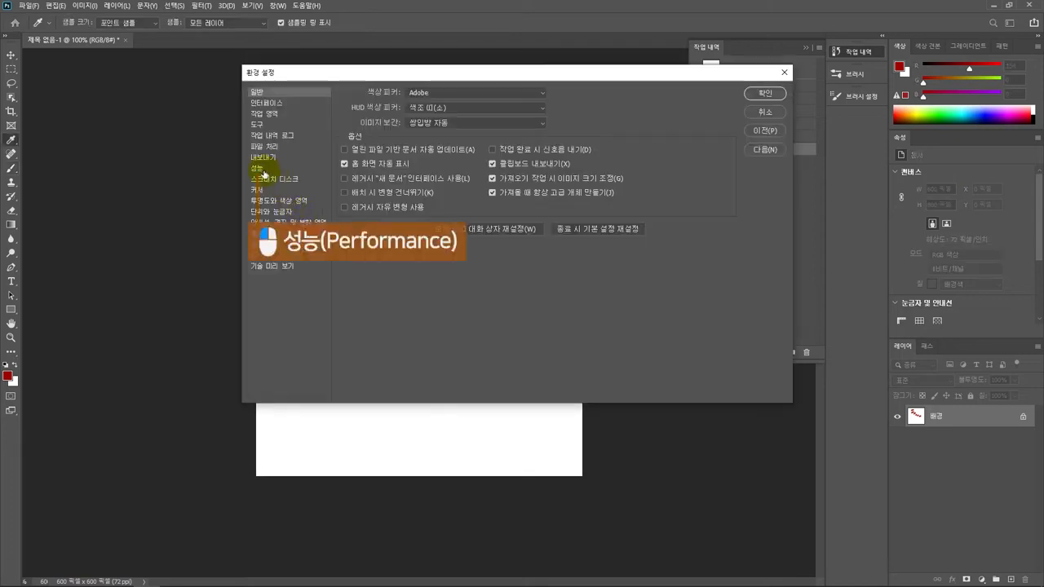
click(259, 170)
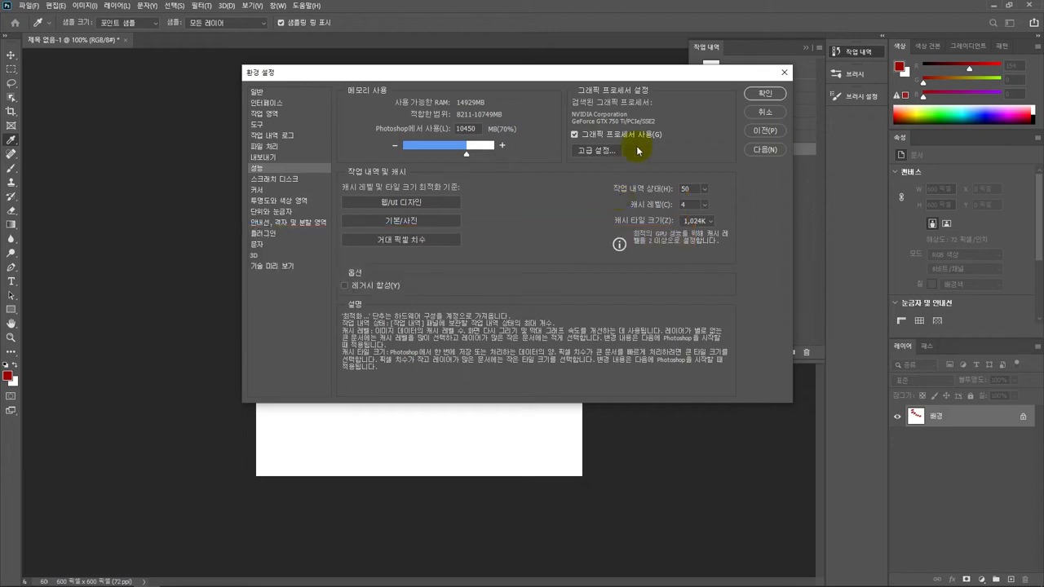
click(754, 96)
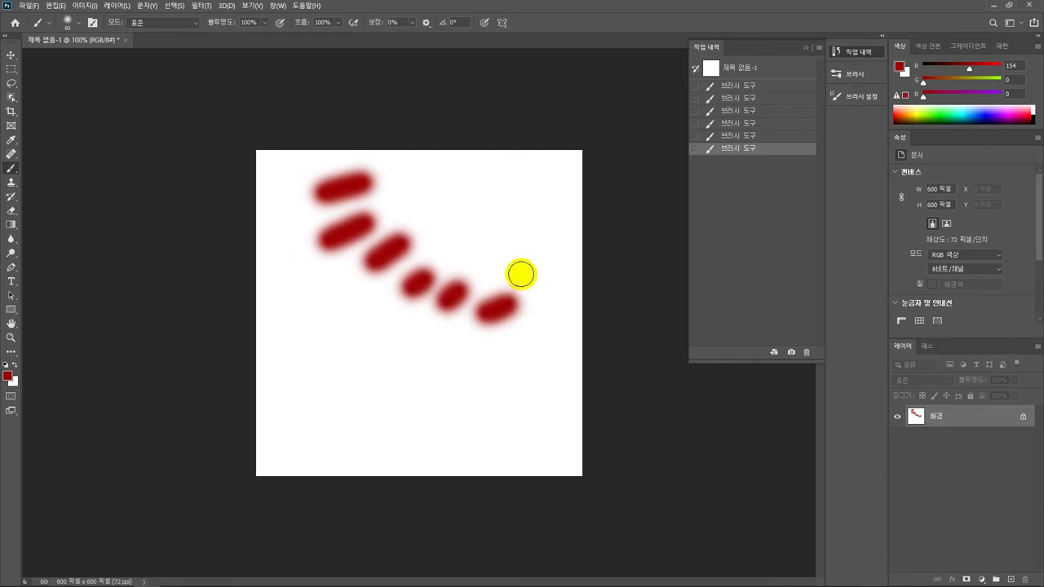
Take a history snapshot of the six strokes, and paint a second diagonal row of seven short red strokes below them.
click(790, 353)
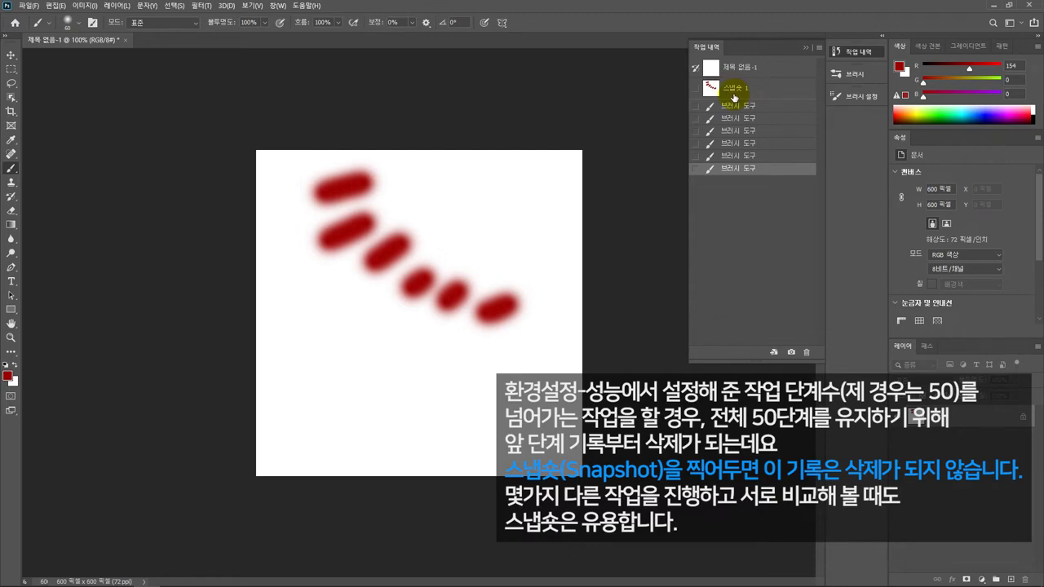
mouse_move(322, 275)
mouse_down()
mouse_move(285, 309)
mouse_move(349, 314)
mouse_up()
drag(346, 352, 382, 324)
drag(380, 372, 412, 344)
drag(411, 388, 445, 363)
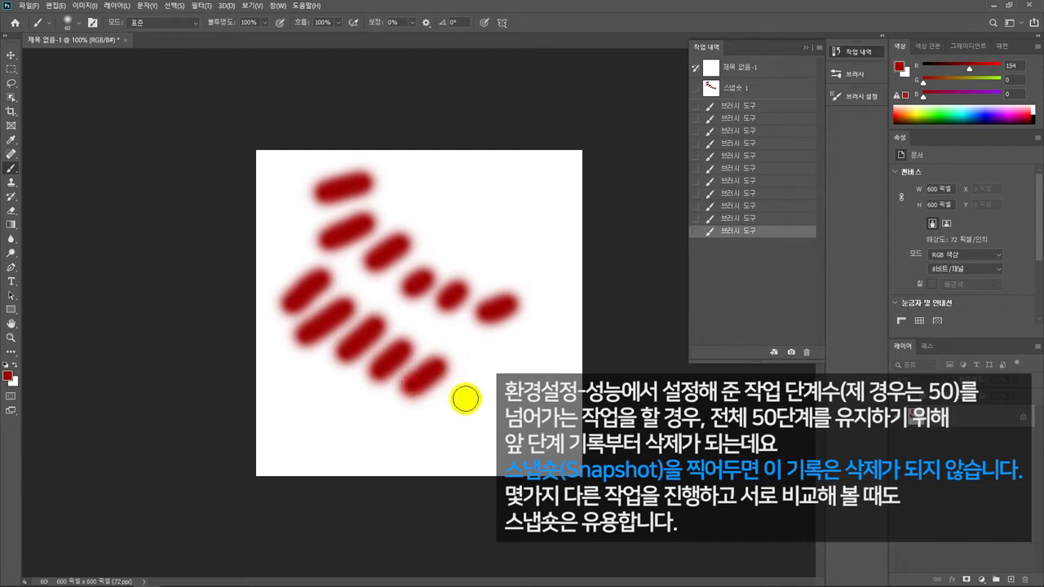
drag(465, 399, 497, 374)
drag(499, 412, 532, 385)
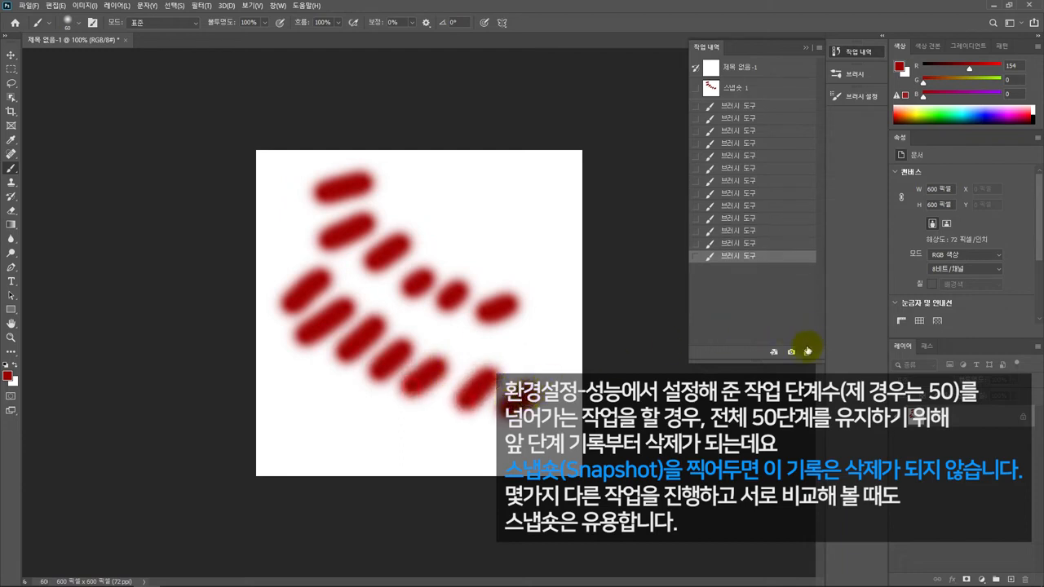
Go back through 스냅숏 1 to the blank opening snapshot, and paint five long, roughly horizontal red strokes down the canvas.
click(742, 91)
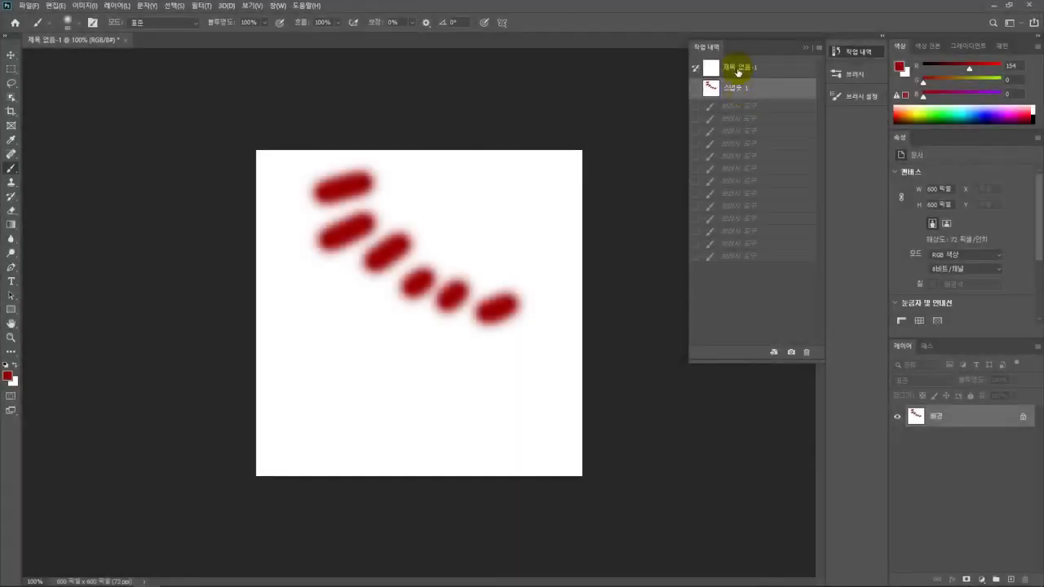
click(738, 70)
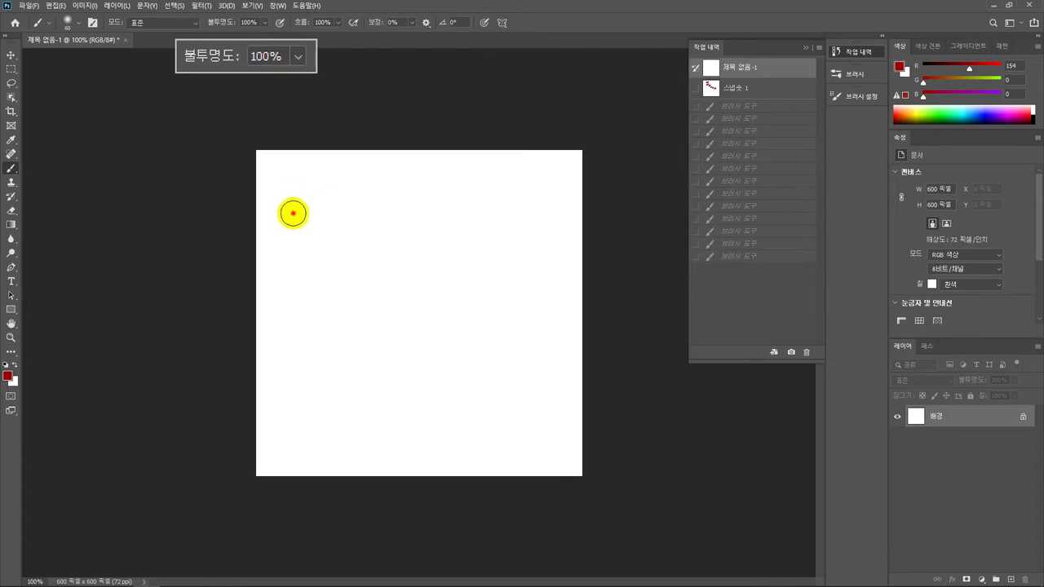
drag(291, 213, 431, 187)
drag(304, 268, 494, 223)
drag(304, 319, 488, 281)
drag(329, 368, 500, 337)
drag(345, 421, 558, 399)
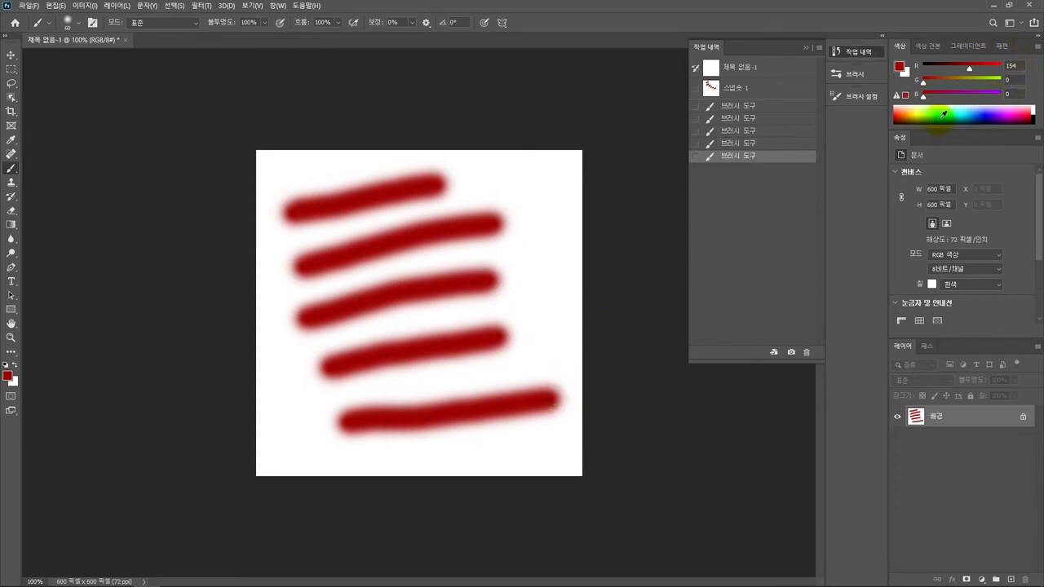
Set the foreground color to blue (RGB 0, 109, 255) and paint a steep diagonal stroke across the red strokes' left ends.
click(975, 112)
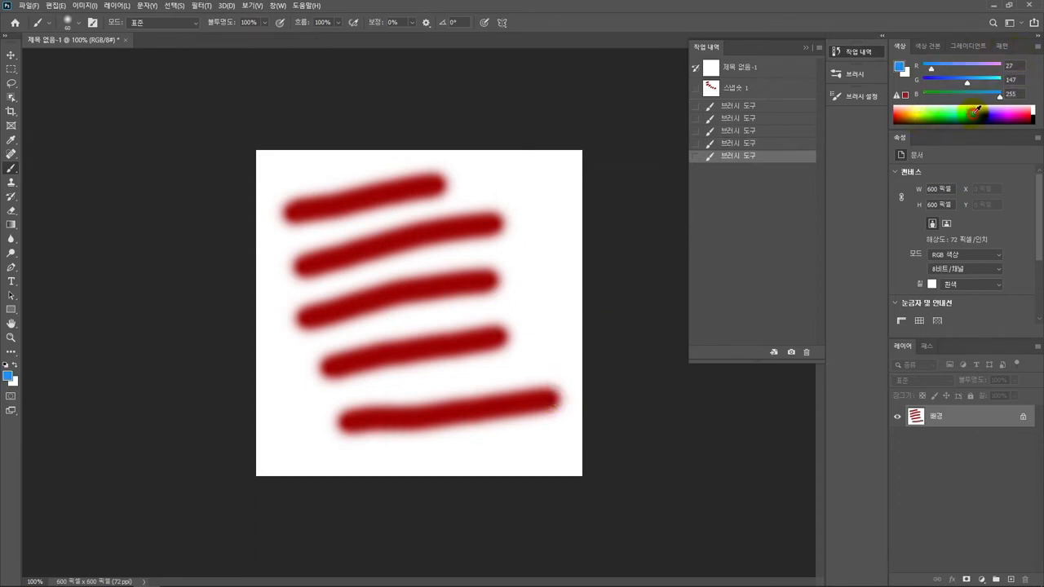
drag(932, 66, 956, 85)
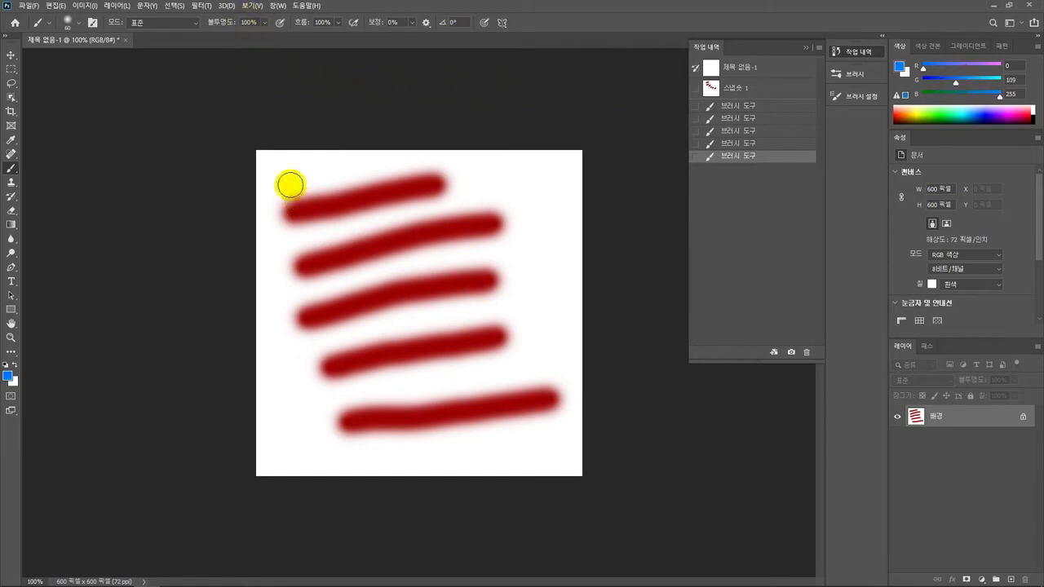
drag(288, 181, 286, 166)
drag(304, 234, 350, 431)
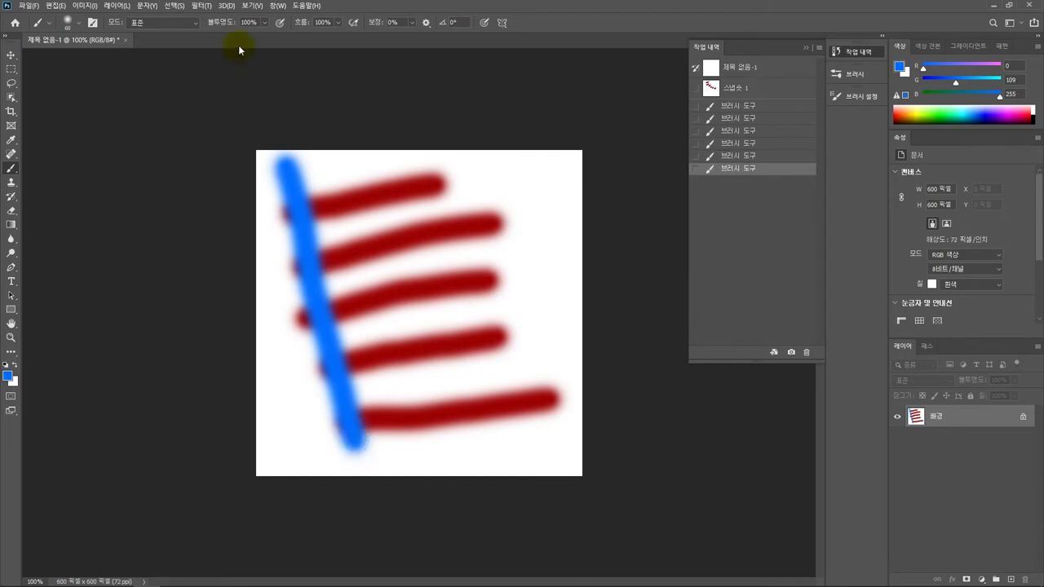
Paint two more steep blue strokes to the right of the solid one, at 64% and 19% brush opacity.
click(256, 32)
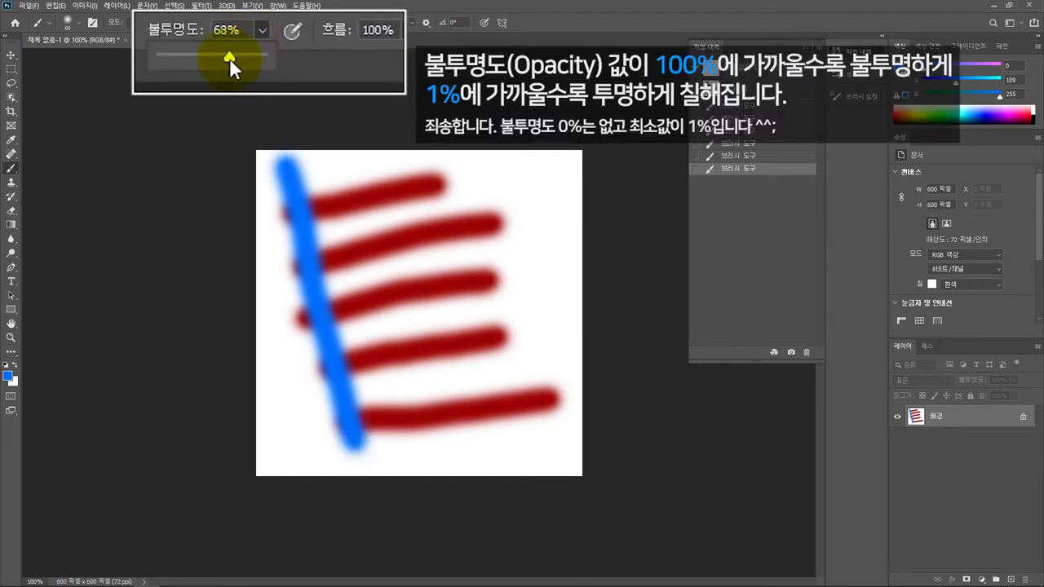
drag(226, 58, 219, 58)
drag(343, 168, 406, 438)
click(261, 31)
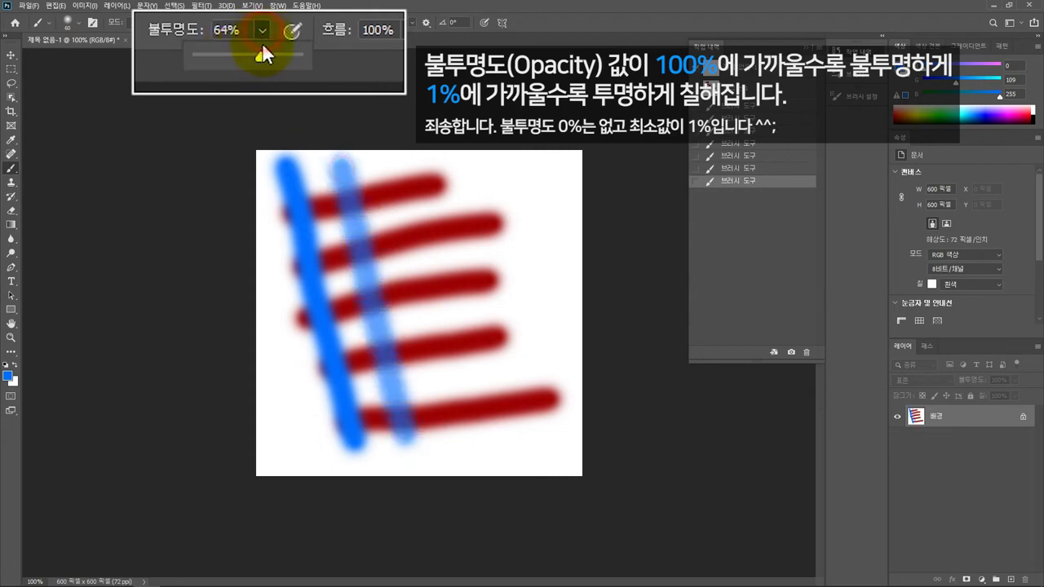
drag(226, 62, 217, 63)
drag(381, 168, 440, 398)
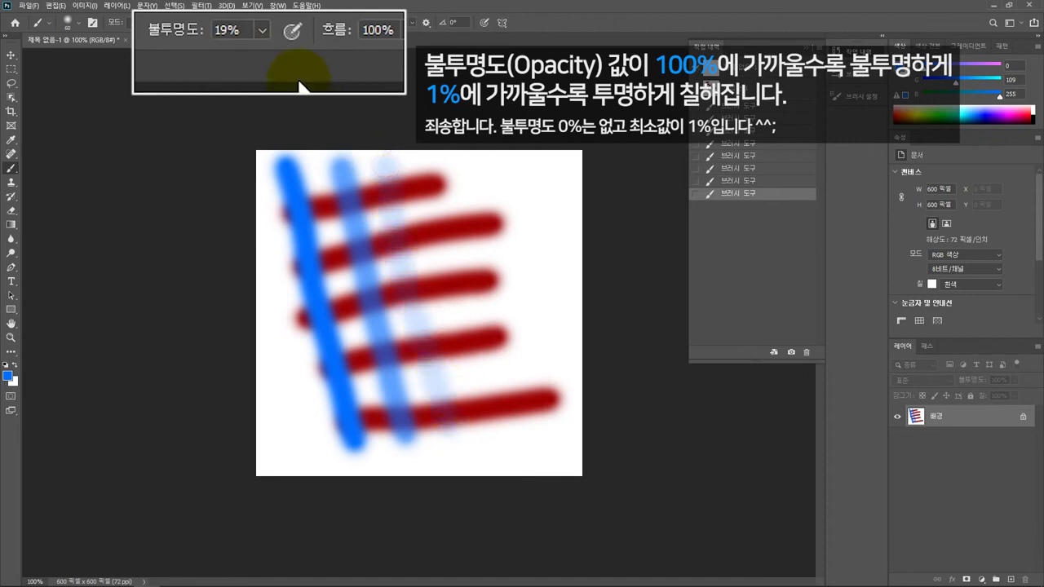
Add one blue stroke at 8% brush opacity and another at 82% across the right part of the red strokes.
click(261, 31)
drag(253, 65, 249, 66)
drag(408, 163, 485, 439)
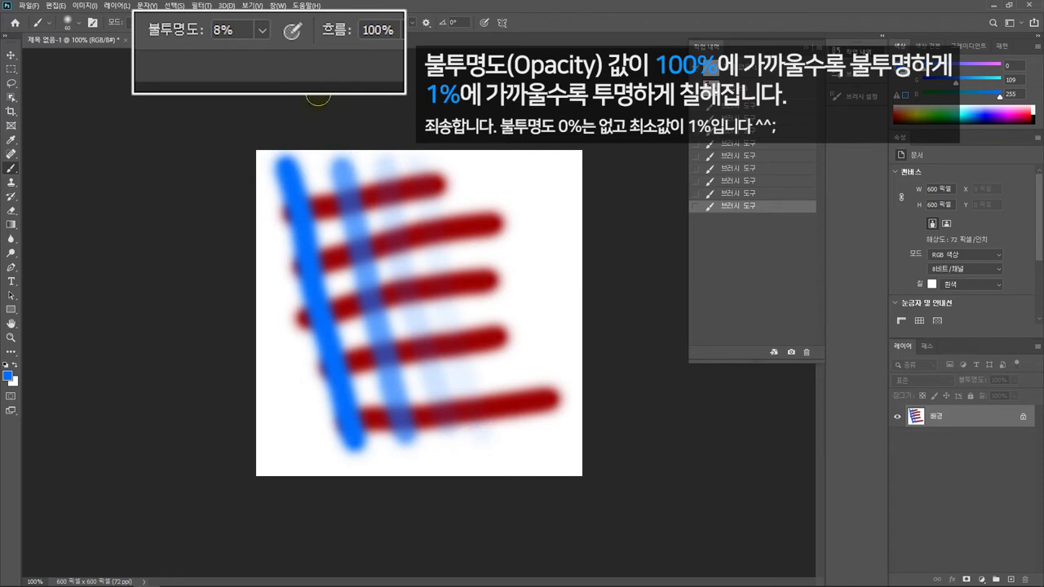
click(259, 30)
drag(265, 55, 339, 58)
drag(445, 156, 507, 425)
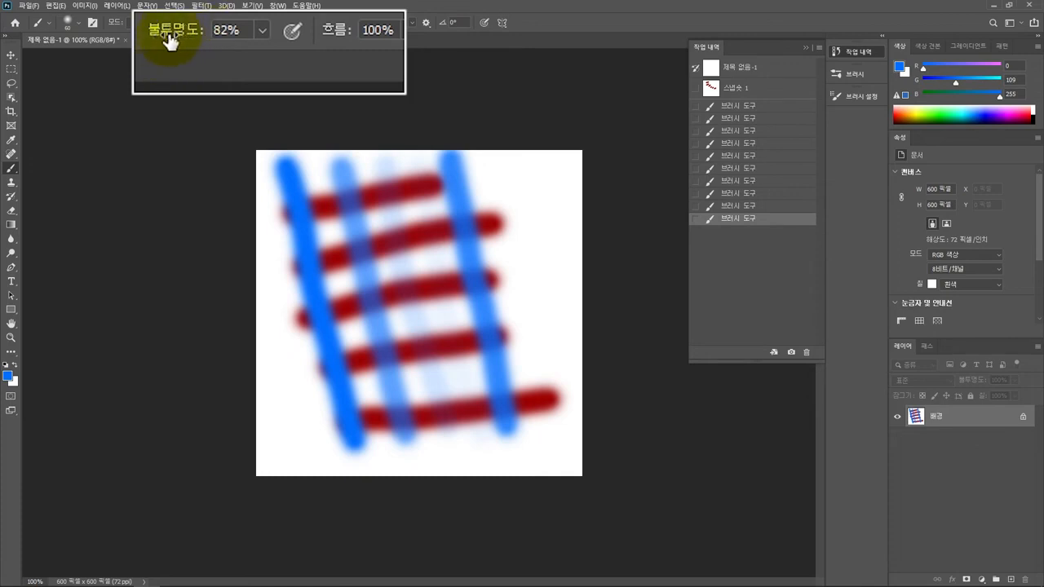
Adjust the brush opacity to 93%, and set it back to 100%.
mouse_move(166, 36)
mouse_down()
mouse_move(190, 33)
mouse_move(159, 37)
mouse_move(175, 39)
mouse_up()
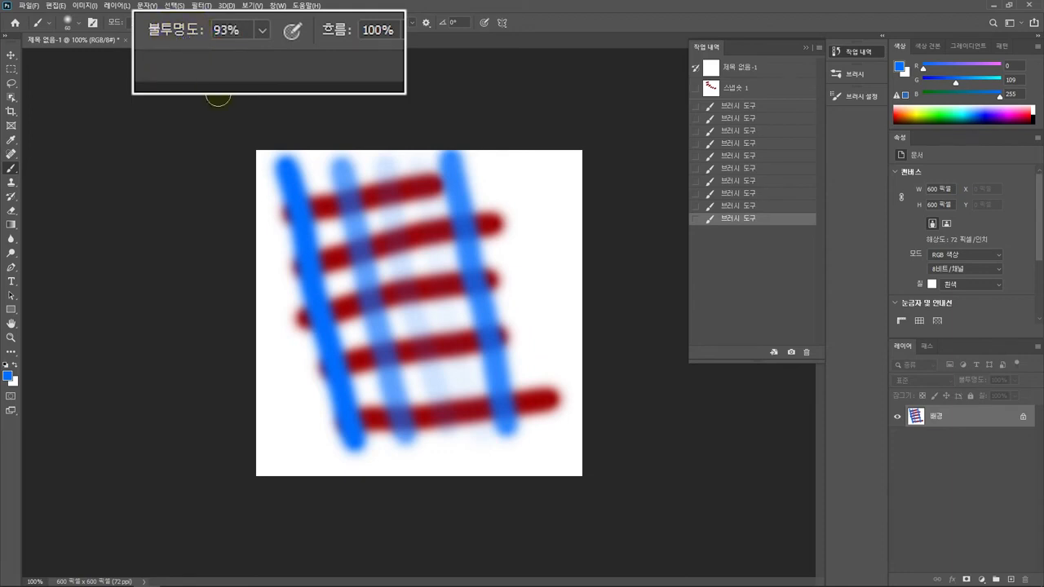
key(0)
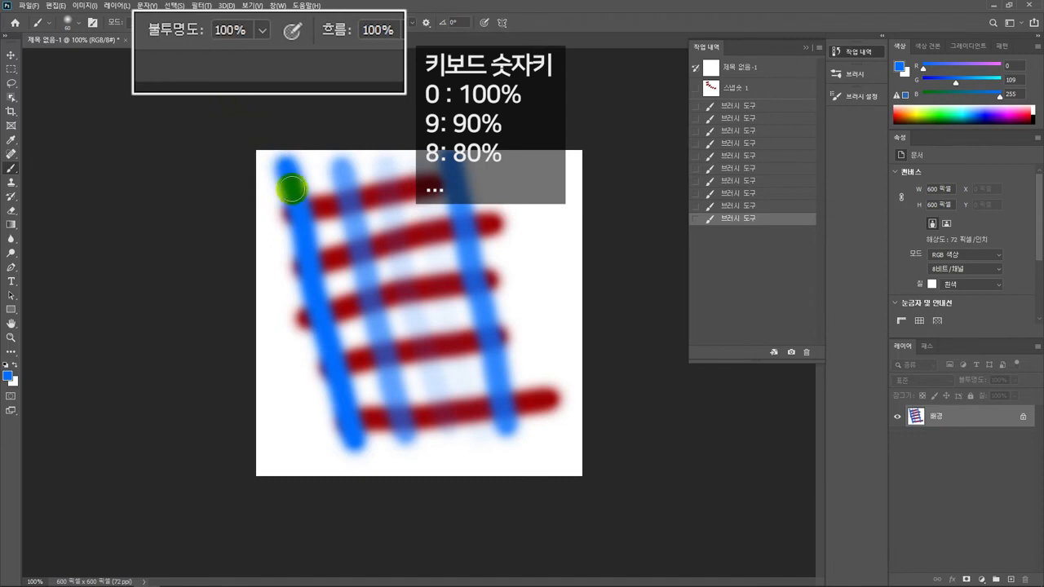
Try different brush opacities and, with airbrush-style build-up on, a 60% flow, and return both values to 100%.
key(7)
key(2)
key(3)
key(5)
key(6)
key(0)
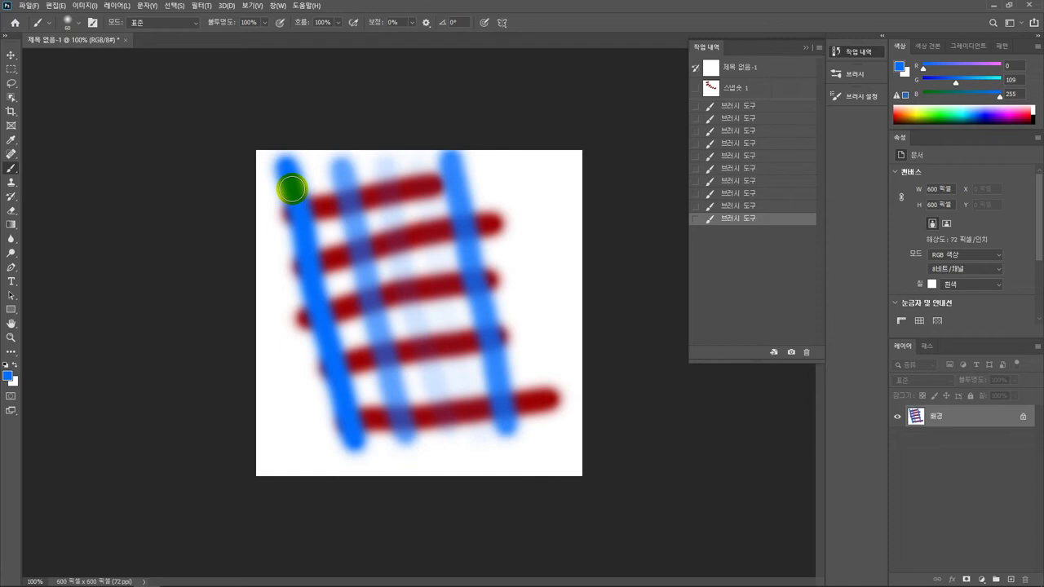
click(354, 23)
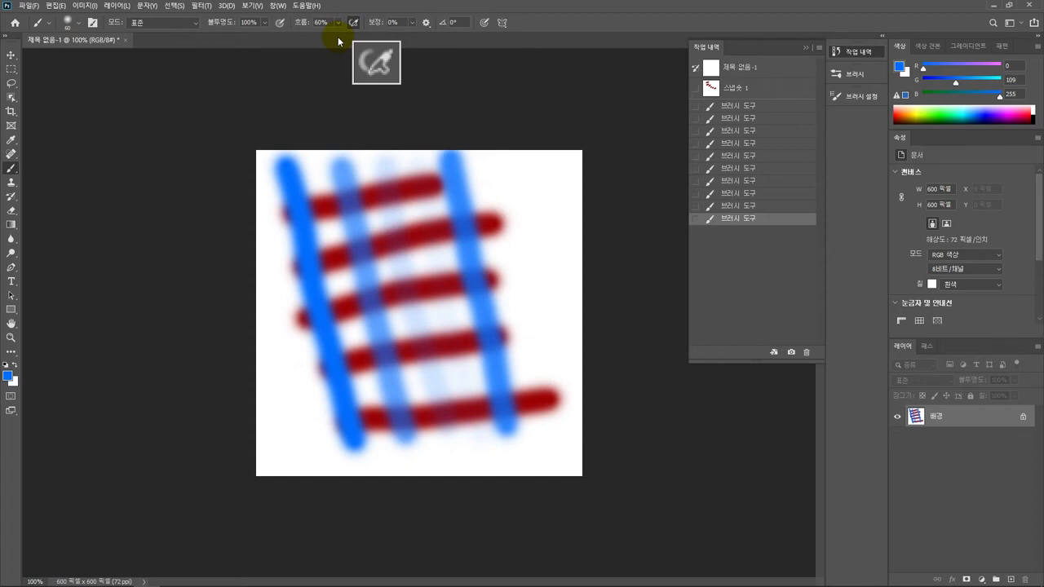
key(shift+0)
Revert the document to its blank opening state and paint a rising blue line in segments at 100%, 70%, 30%, 10% and 100% opacity.
click(733, 69)
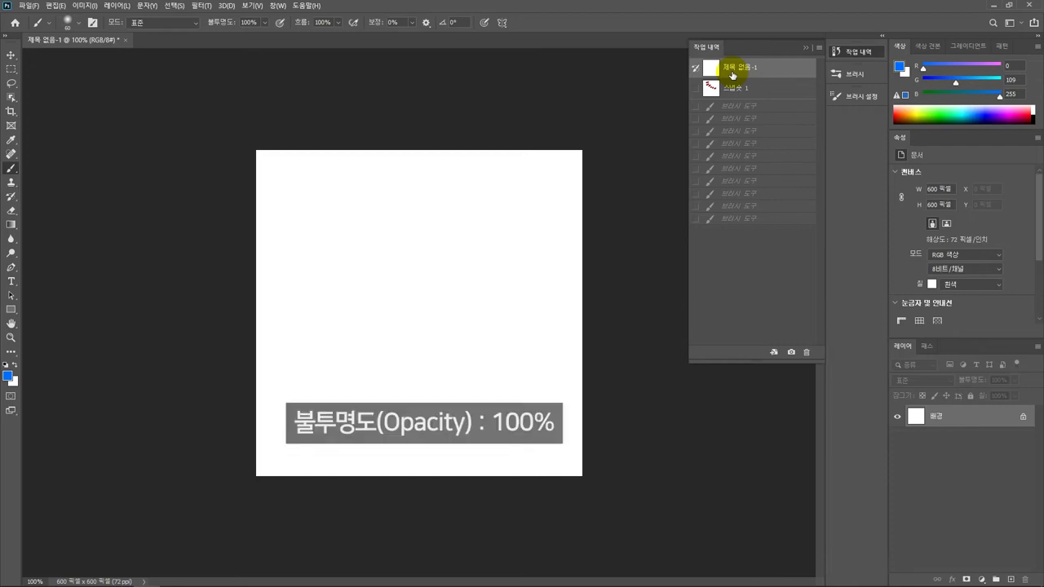
drag(281, 363, 399, 273)
key(7)
key(3)
drag(399, 273, 560, 188)
key(1)
key(0)
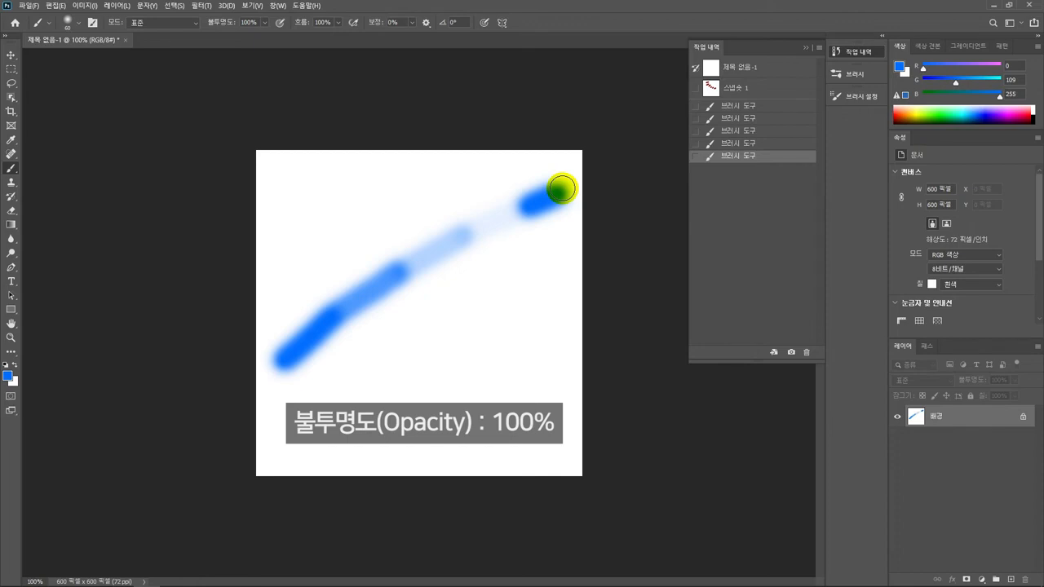
Restore the blank opening state from the history and reset the colors to the default black and white.
click(756, 68)
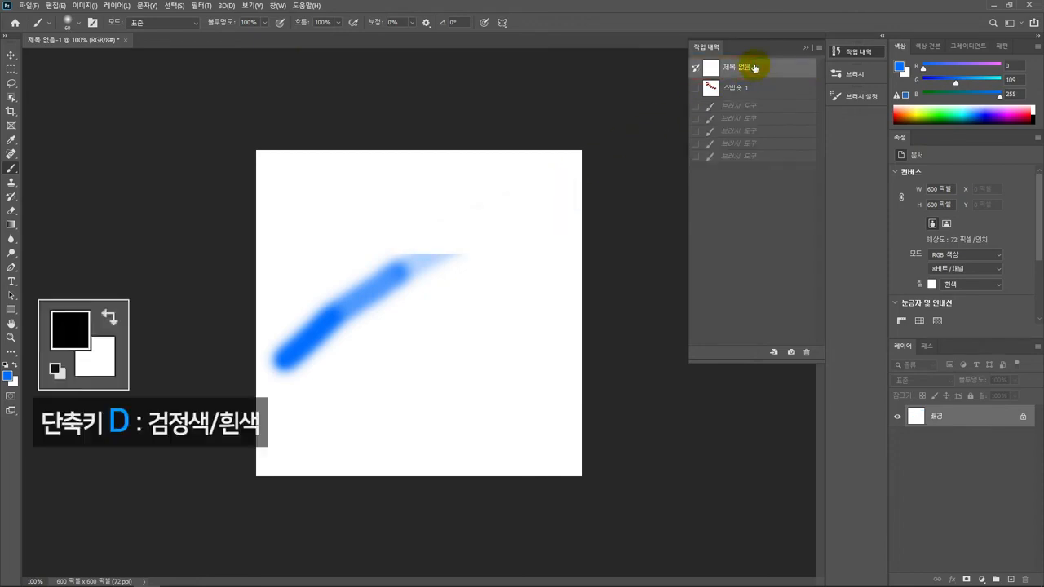
key(d)
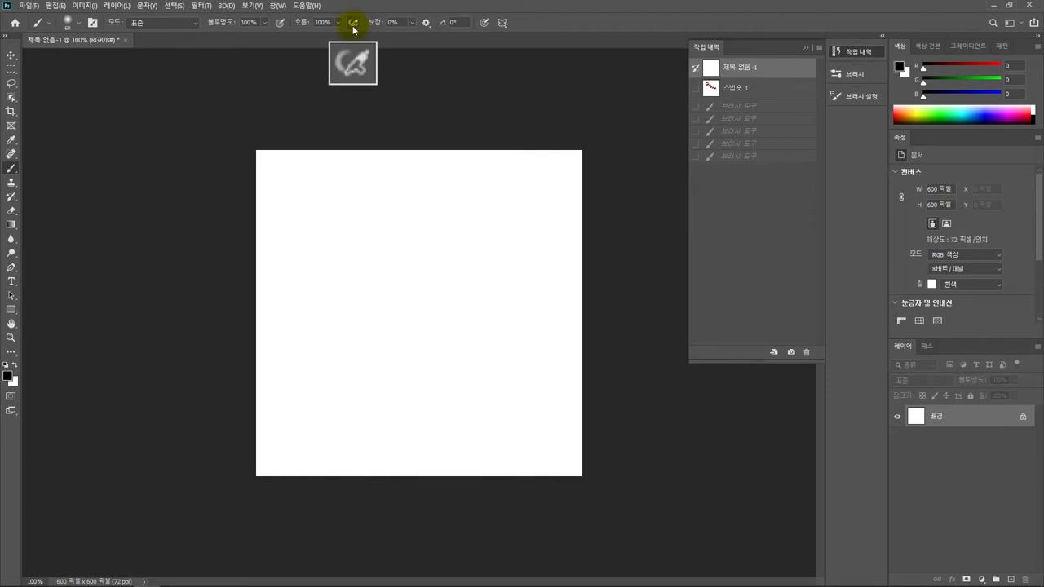
Keep the brush hardness at 0% and paint a black zigzag stroke across the upper canvas with airbrush build-up off.
click(70, 20)
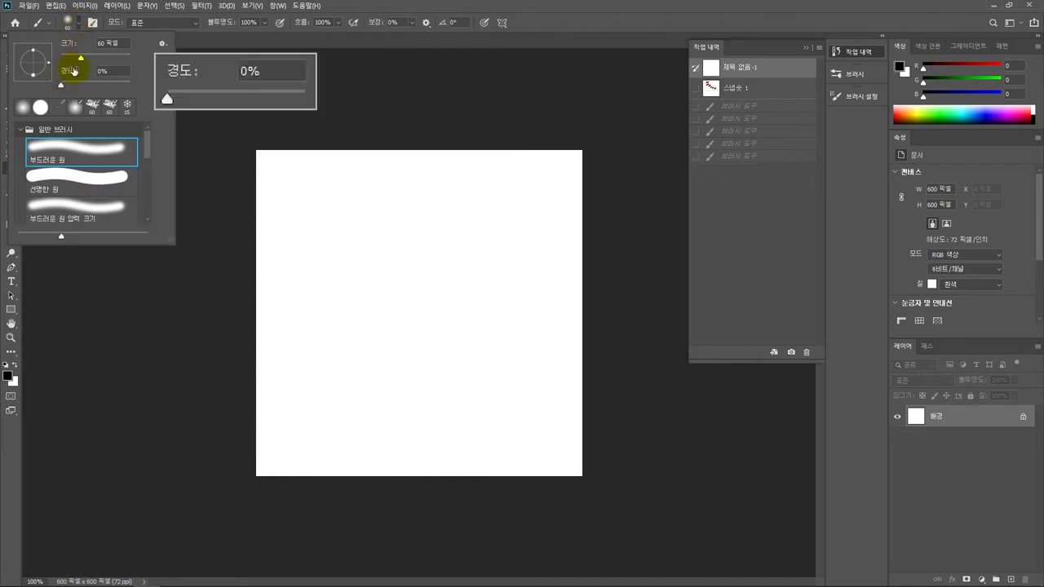
mouse_move(62, 84)
mouse_down()
mouse_move(138, 87)
mouse_move(35, 92)
mouse_up()
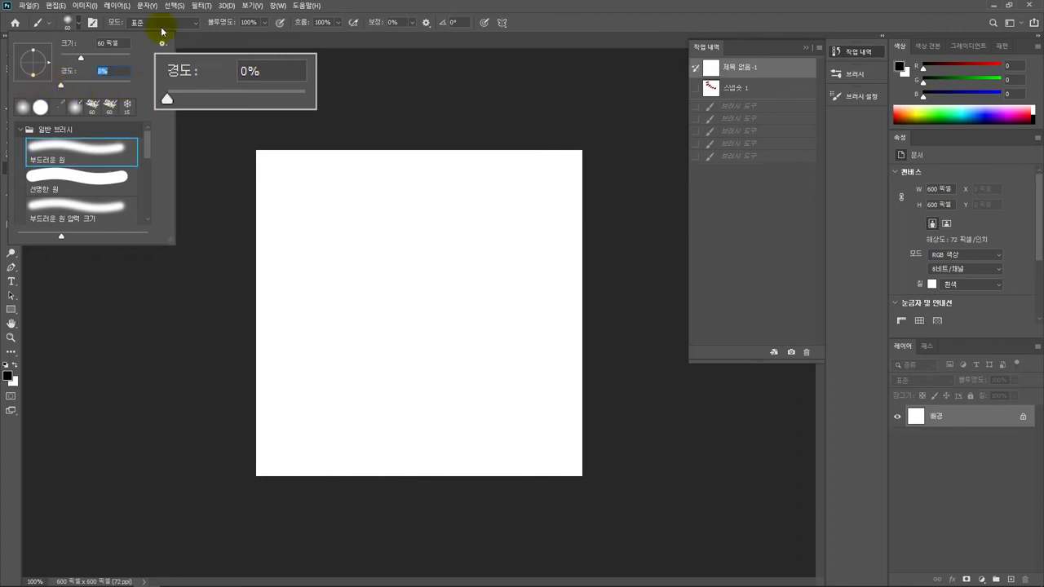
click(355, 9)
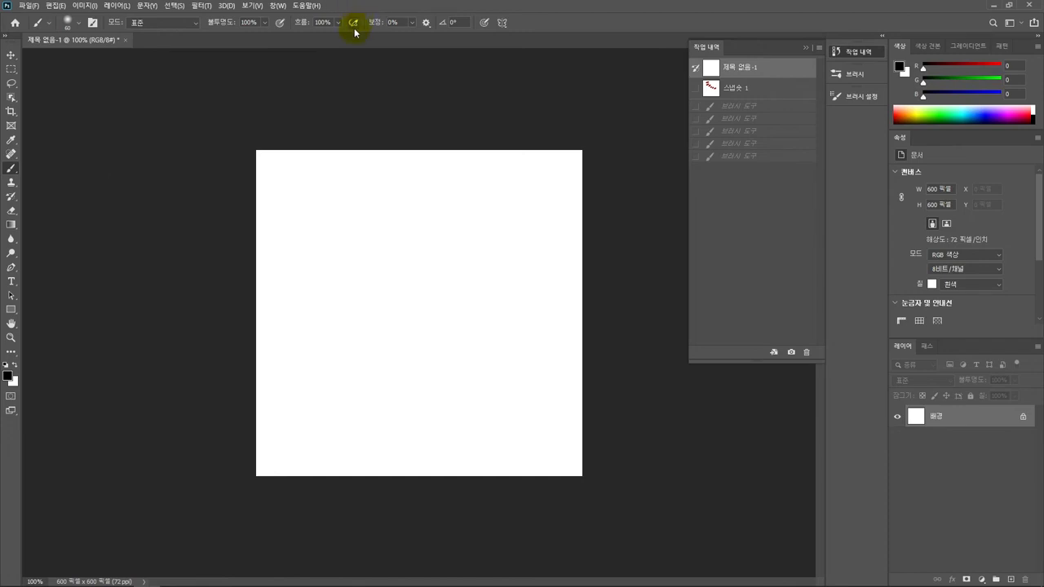
click(354, 27)
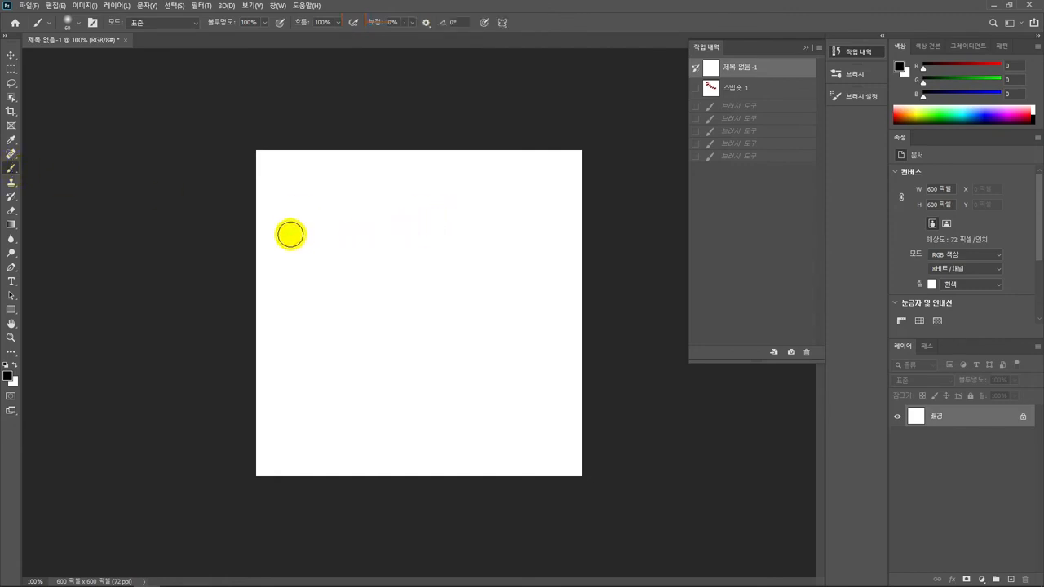
mouse_move(290, 235)
mouse_down()
mouse_move(352, 210)
mouse_move(372, 258)
mouse_move(441, 213)
mouse_move(456, 255)
mouse_move(522, 224)
mouse_up()
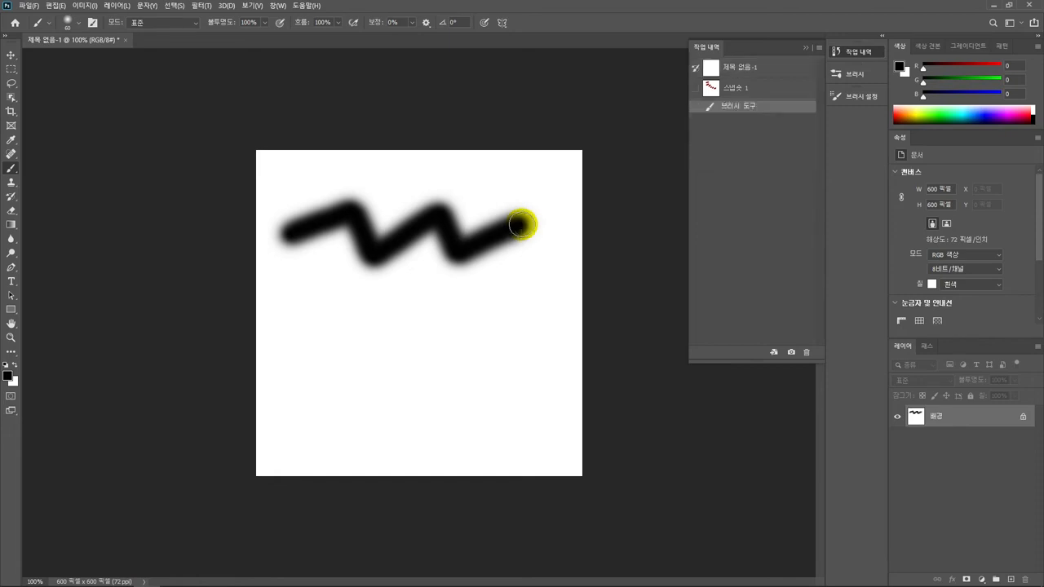
Enable airbrush-style build-up and paint a zigzag across the middle and a short horizontal stroke below it, pausing at points to build up paint.
click(353, 23)
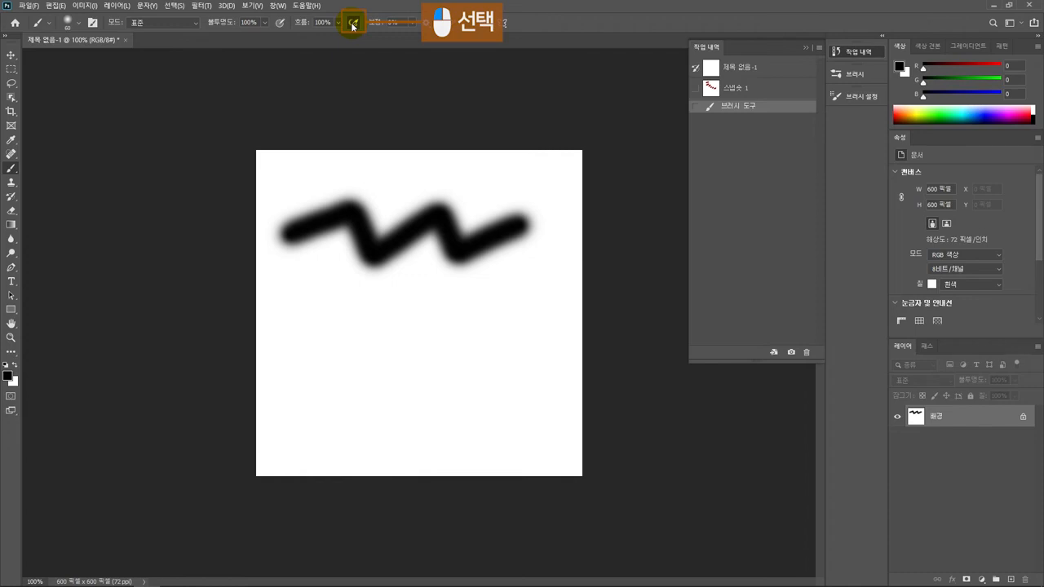
mouse_move(293, 331)
mouse_down()
mouse_move(354, 313)
mouse_move(374, 372)
mouse_move(447, 322)
mouse_move(475, 369)
mouse_move(542, 319)
mouse_up()
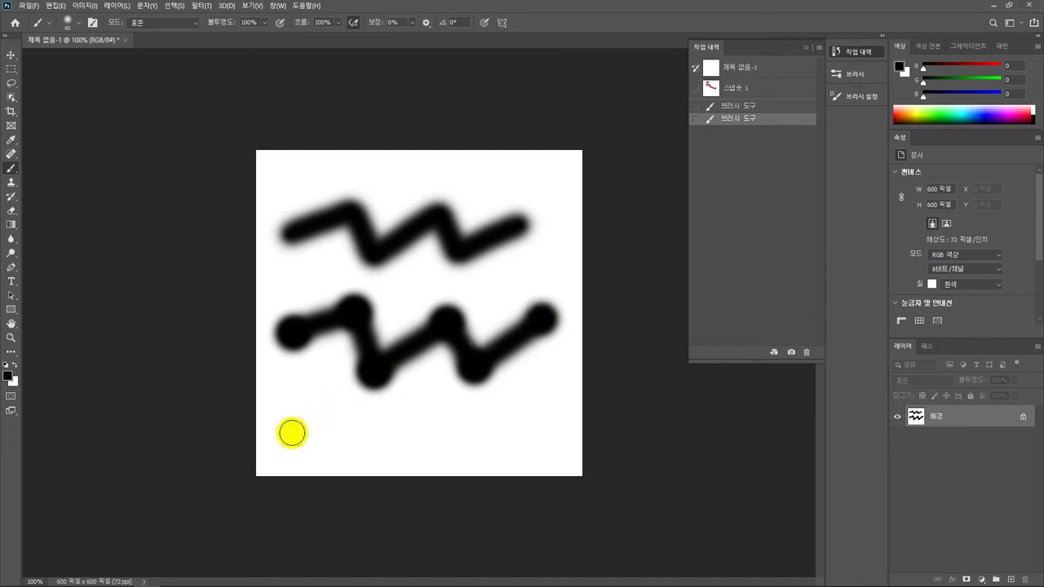
drag(292, 433, 458, 421)
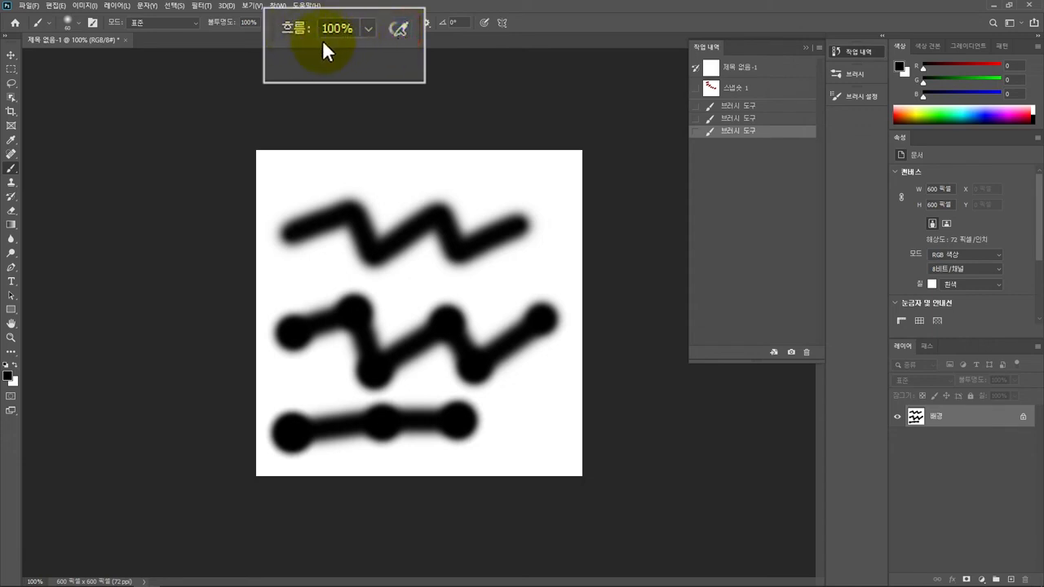
Lower the brush flow to 13%, and set it back to 100%.
click(368, 29)
drag(364, 54, 281, 55)
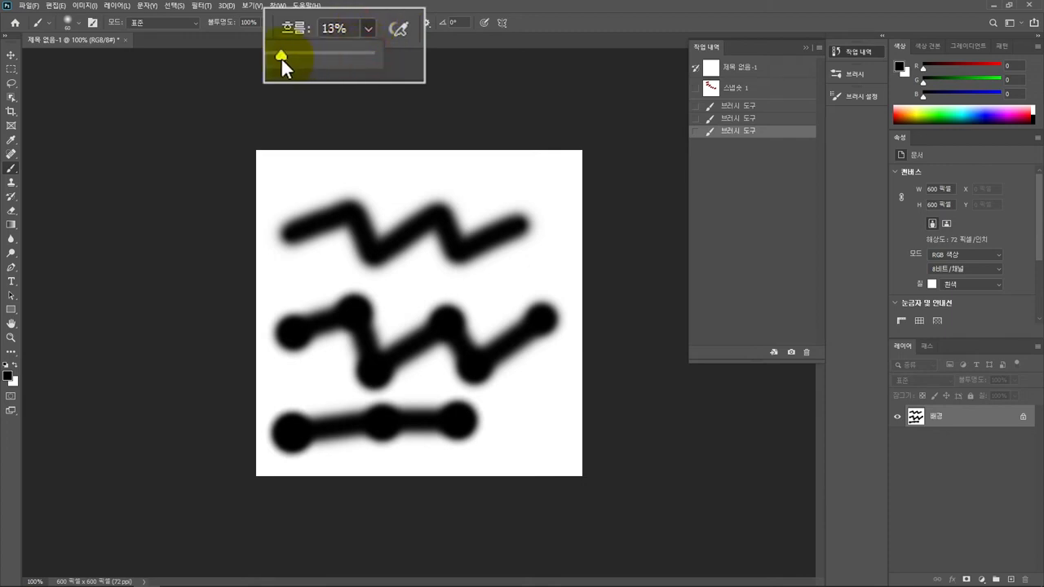
click(401, 56)
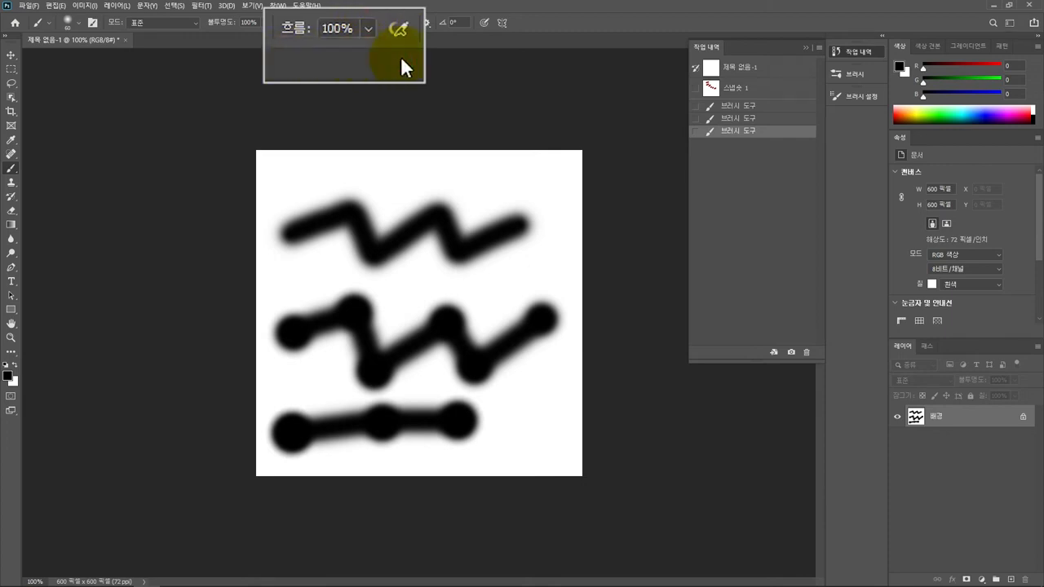
Revert to the blank opening state and paint a horizontal airbrush stroke near the top at 100% flow, pausing along the way.
click(744, 70)
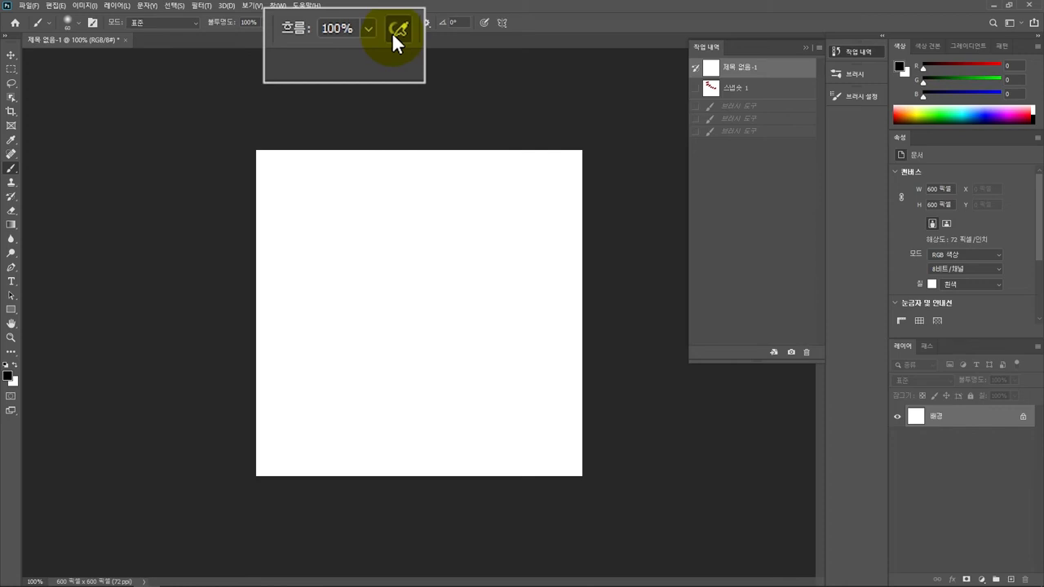
click(286, 206)
drag(286, 207, 471, 204)
Set the brush flow to 12% and paint a winding airbrush stroke below the solid line, pausing to form dots.
click(366, 31)
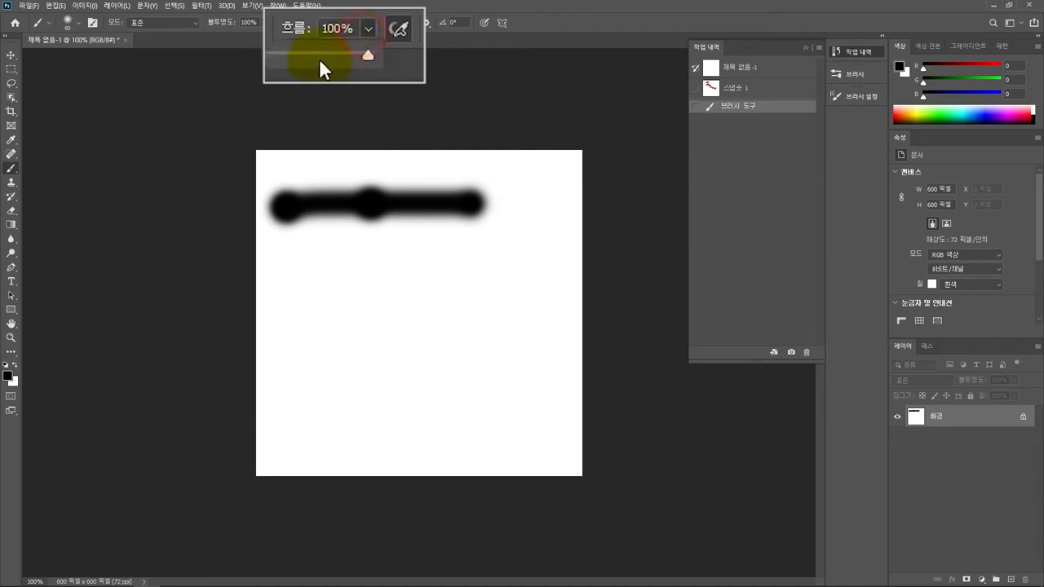
click(279, 53)
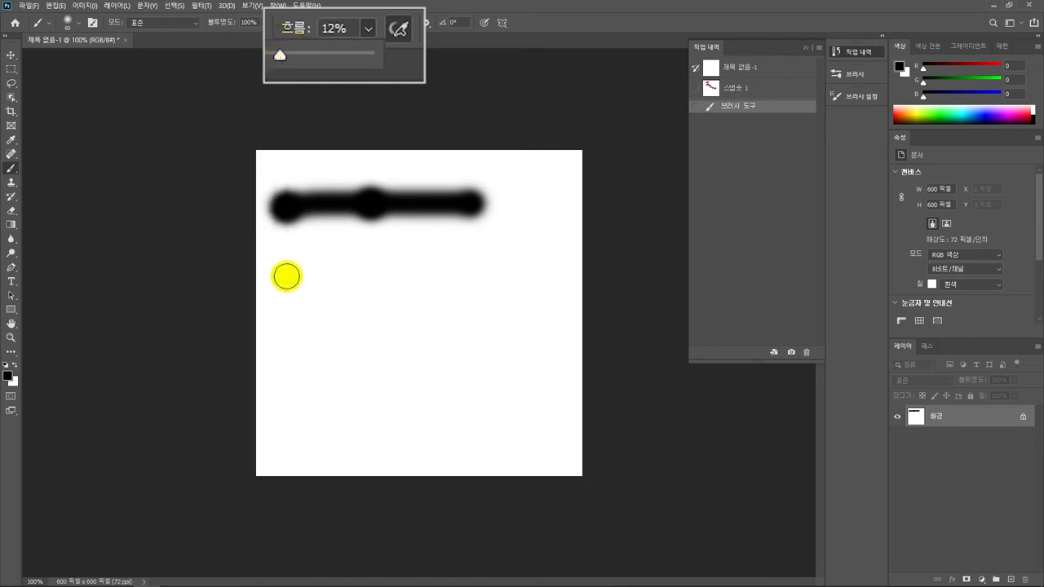
click(287, 277)
mouse_move(286, 277)
mouse_down()
mouse_move(373, 264)
mouse_move(471, 275)
mouse_move(456, 343)
mouse_move(311, 346)
mouse_move(311, 407)
mouse_move(466, 405)
mouse_up()
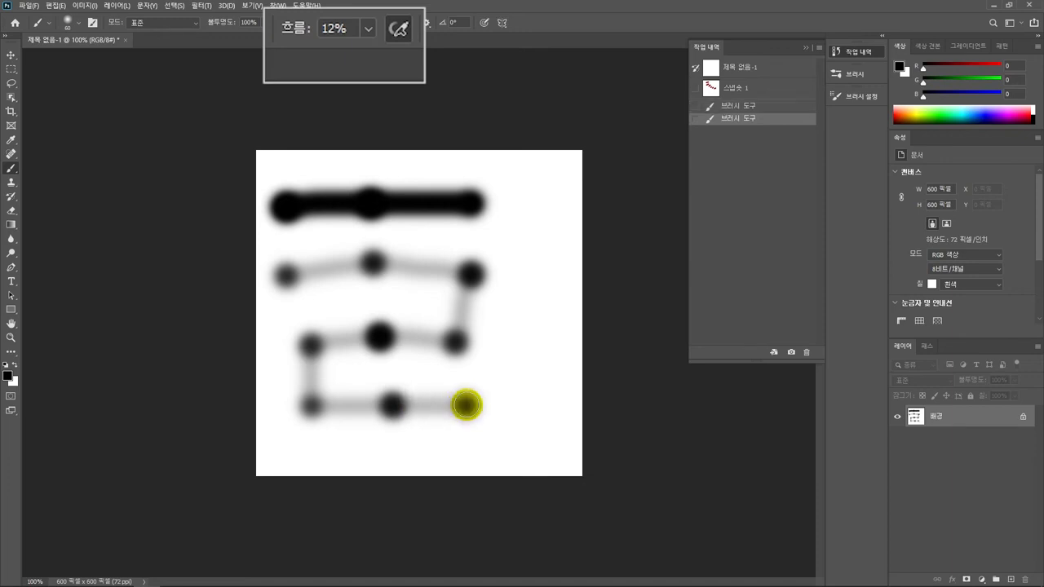
Restore the blank opening state from the history and set the brush flow back to 100%.
click(753, 71)
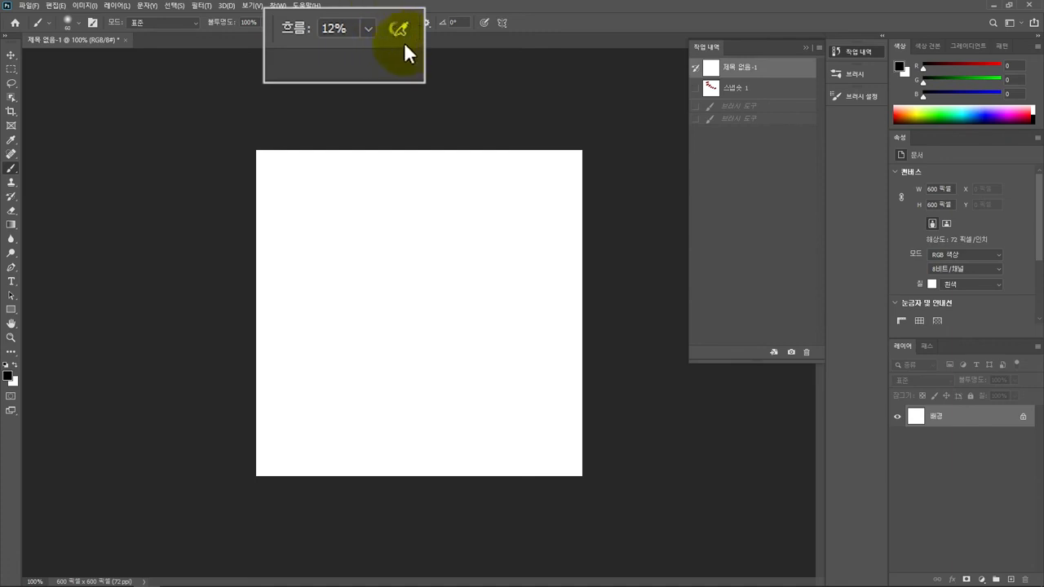
click(367, 29)
drag(367, 56, 423, 54)
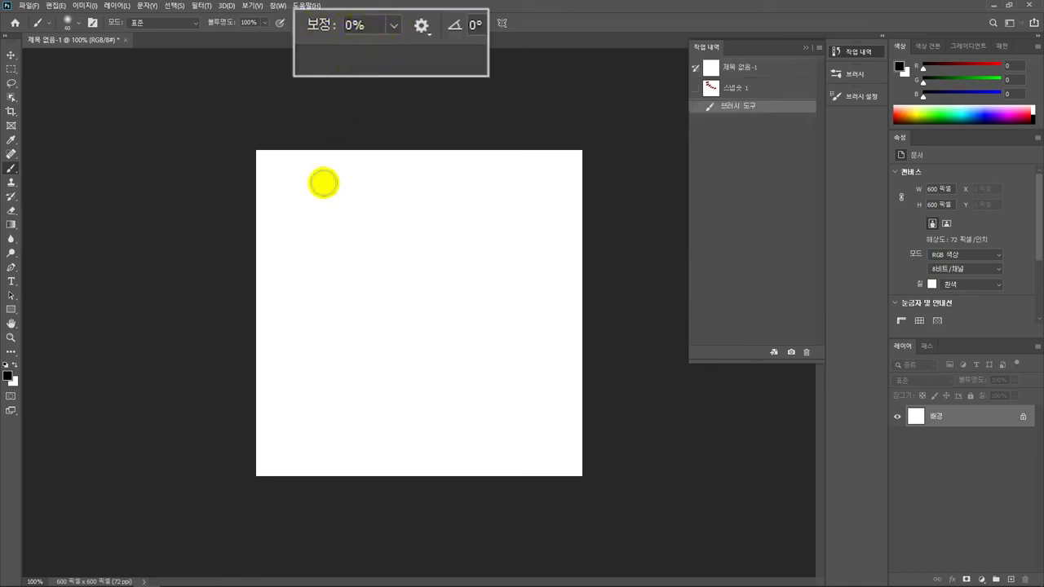
Paint a shaky stroke at 0% smoothing and another below it at 100% smoothing, and set the smoothing back to 0%.
mouse_move(276, 254)
mouse_down()
mouse_move(298, 222)
mouse_move(319, 240)
mouse_move(406, 214)
mouse_move(470, 223)
mouse_move(530, 217)
mouse_up()
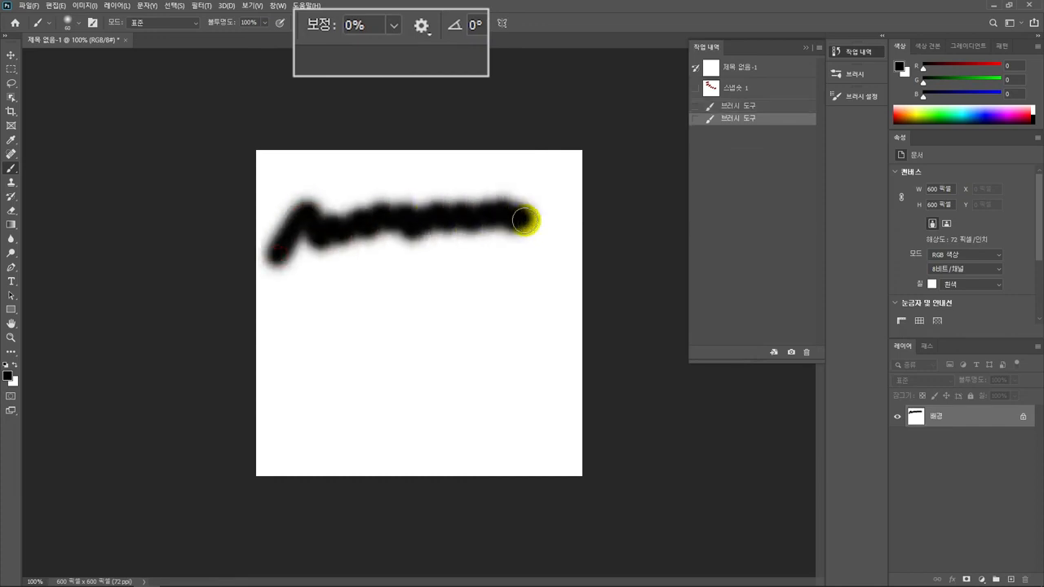
click(393, 27)
drag(395, 51, 492, 35)
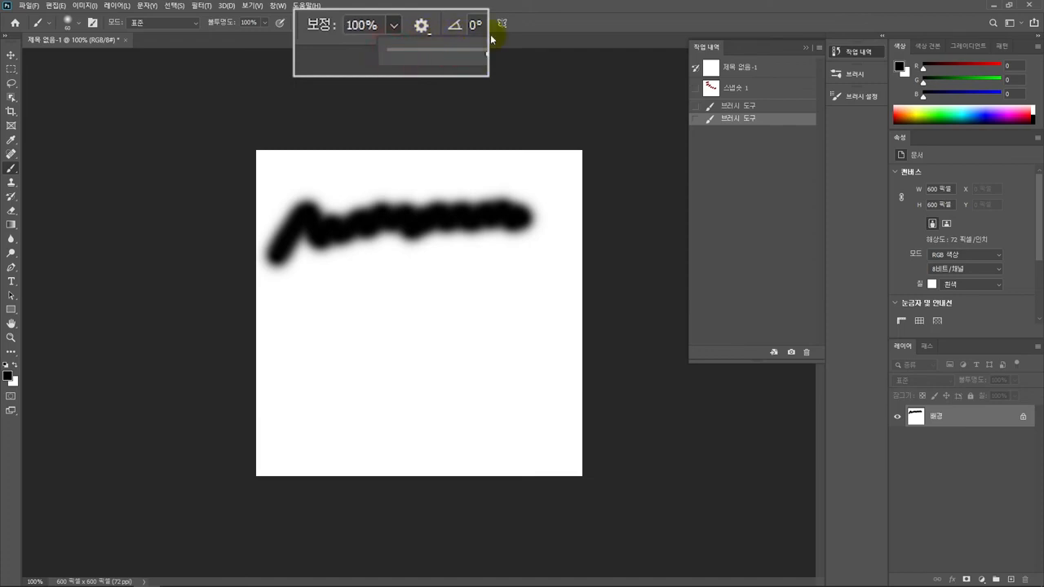
click(491, 36)
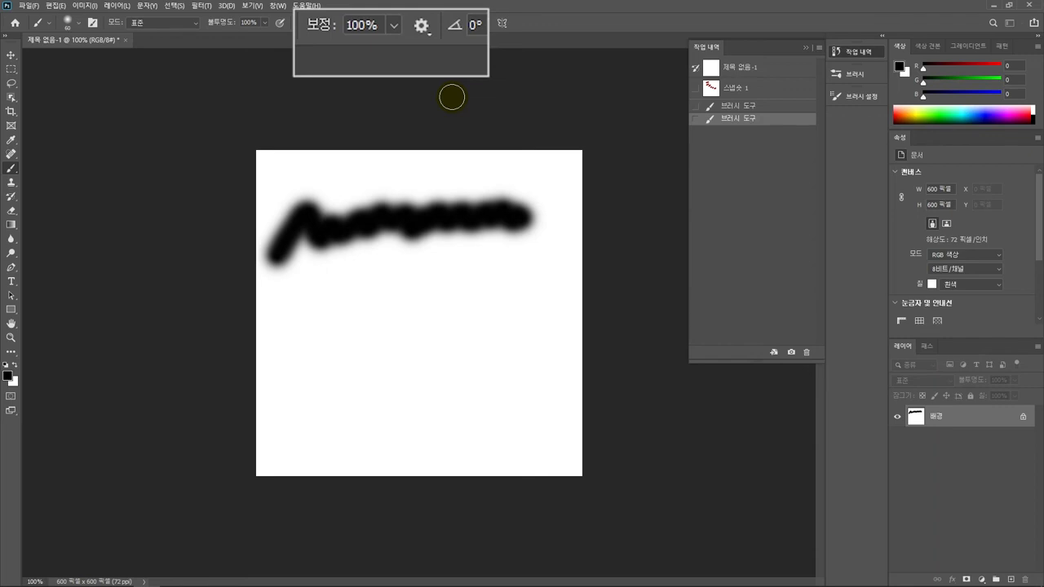
mouse_move(268, 341)
mouse_down()
mouse_move(304, 315)
mouse_move(516, 310)
mouse_up()
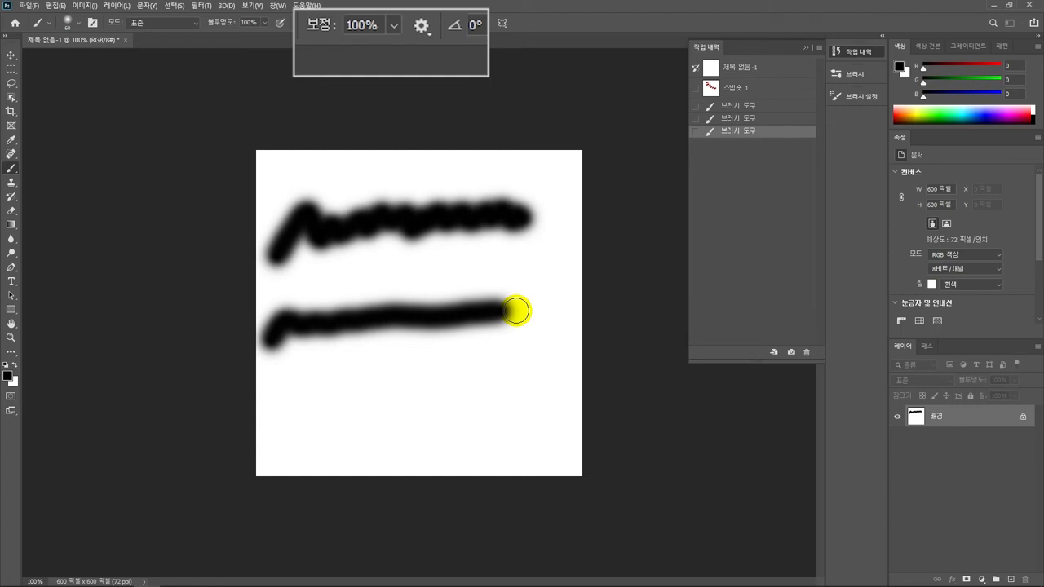
click(394, 25)
drag(404, 54, 296, 52)
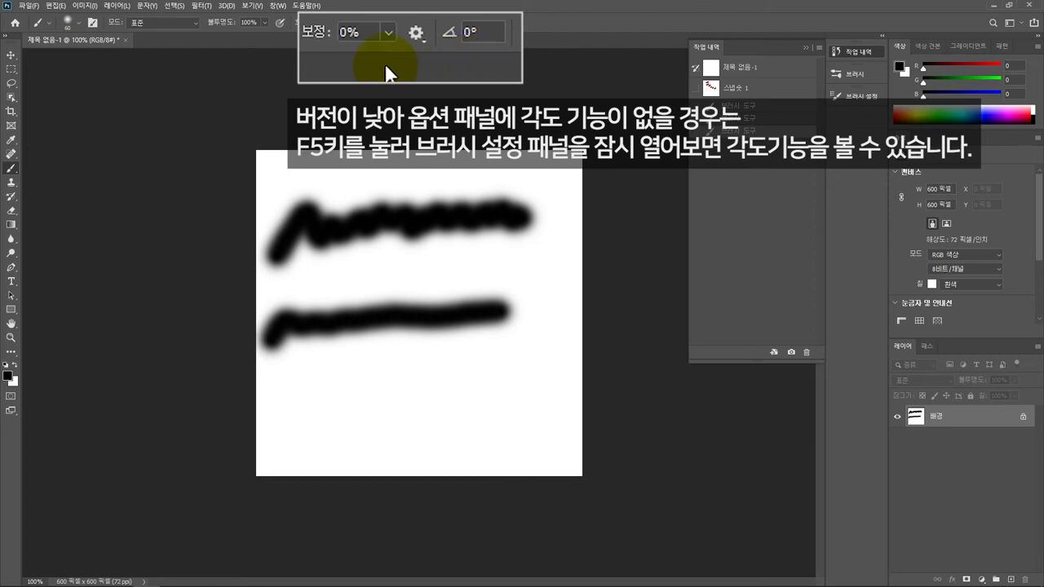
Flatten the brush tip to 13% roundness and rotate it to a 69° angle.
click(80, 27)
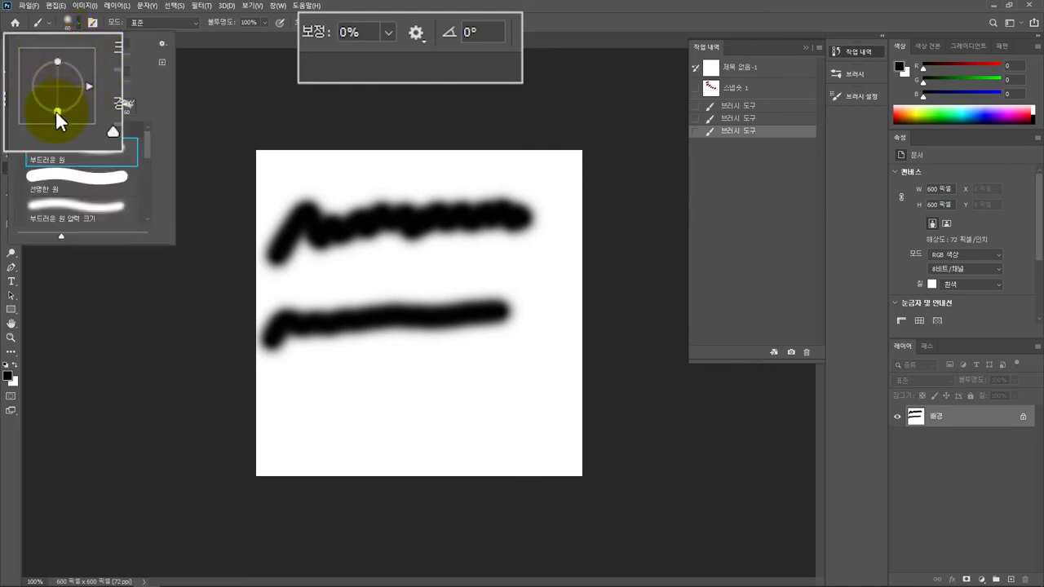
mouse_move(57, 111)
mouse_down()
mouse_move(56, 85)
mouse_move(56, 106)
mouse_up()
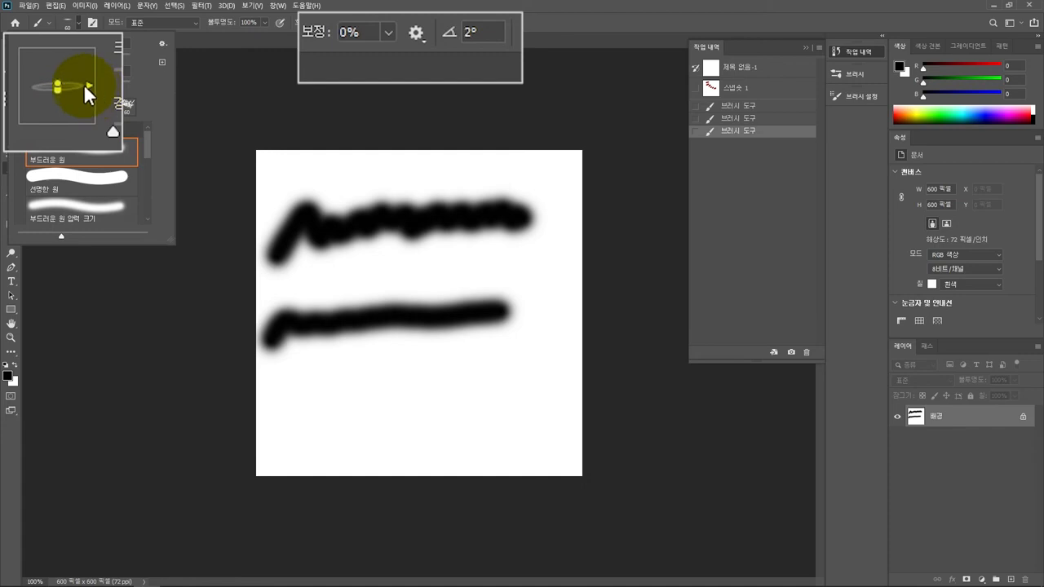
drag(83, 83, 67, 63)
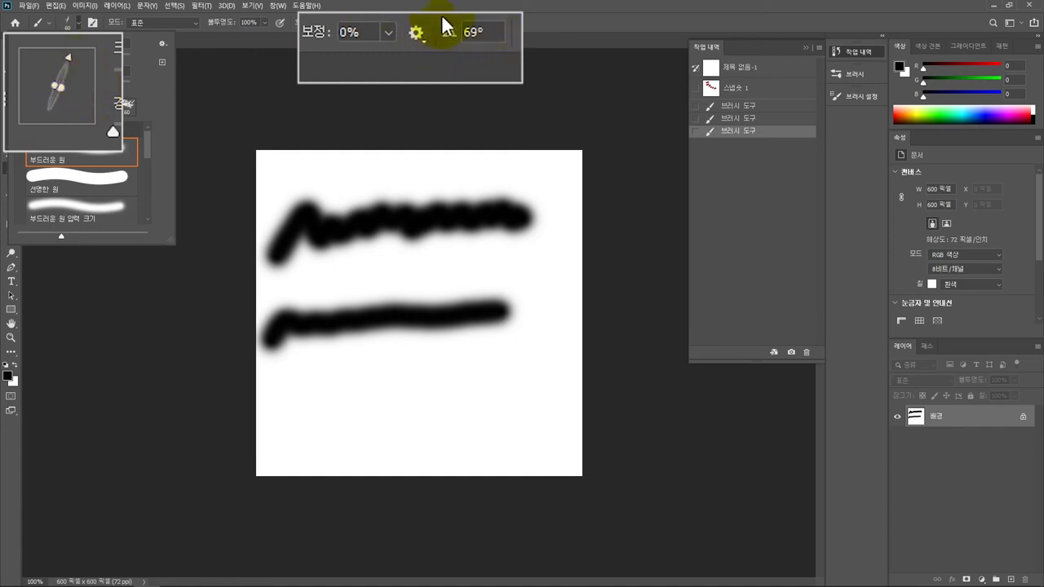
click(479, 60)
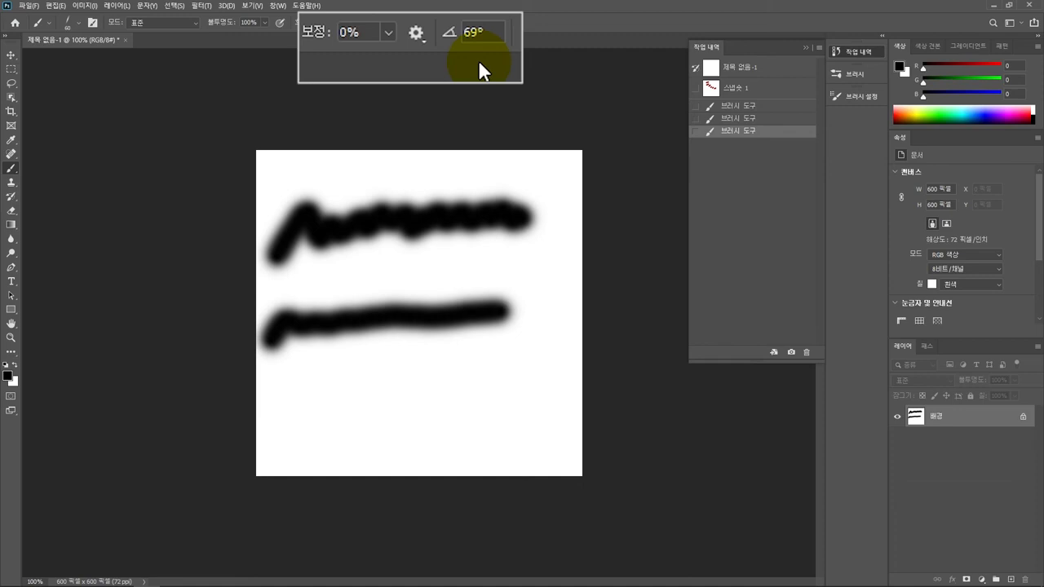
Revert the document to its blank opening state and enable Wet Edges in the brush settings.
click(730, 68)
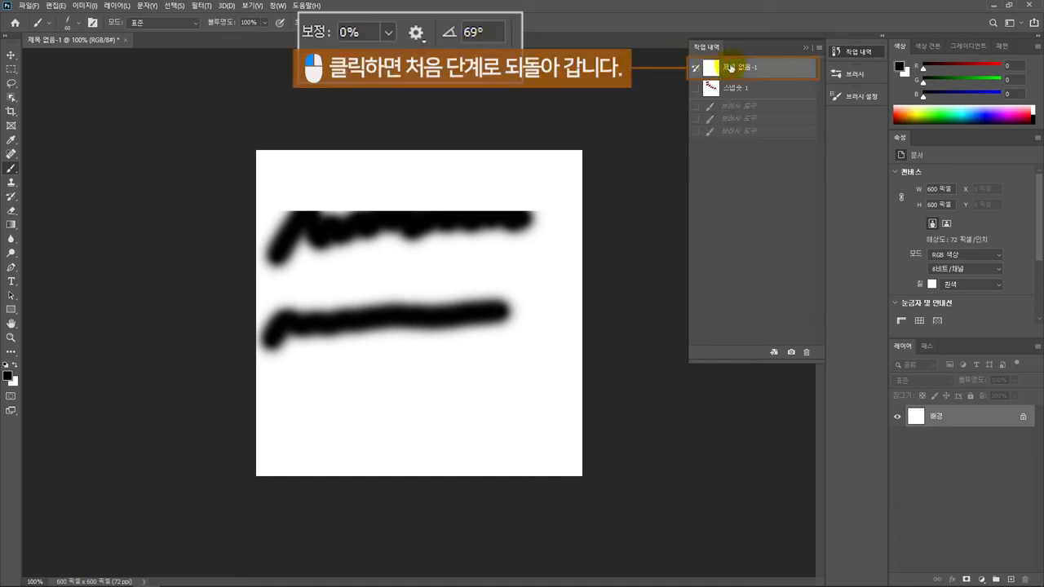
key(F5)
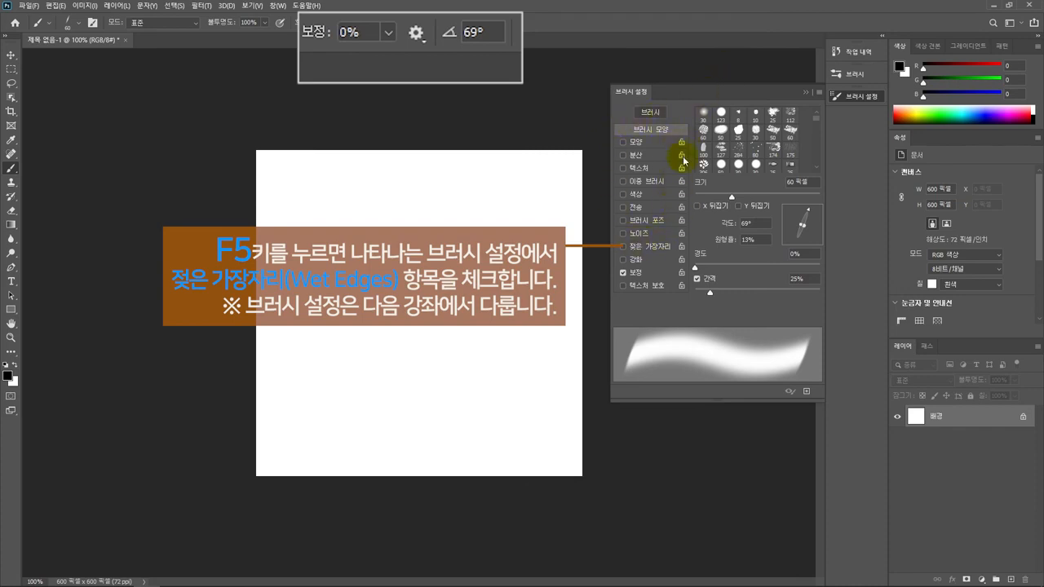
click(625, 248)
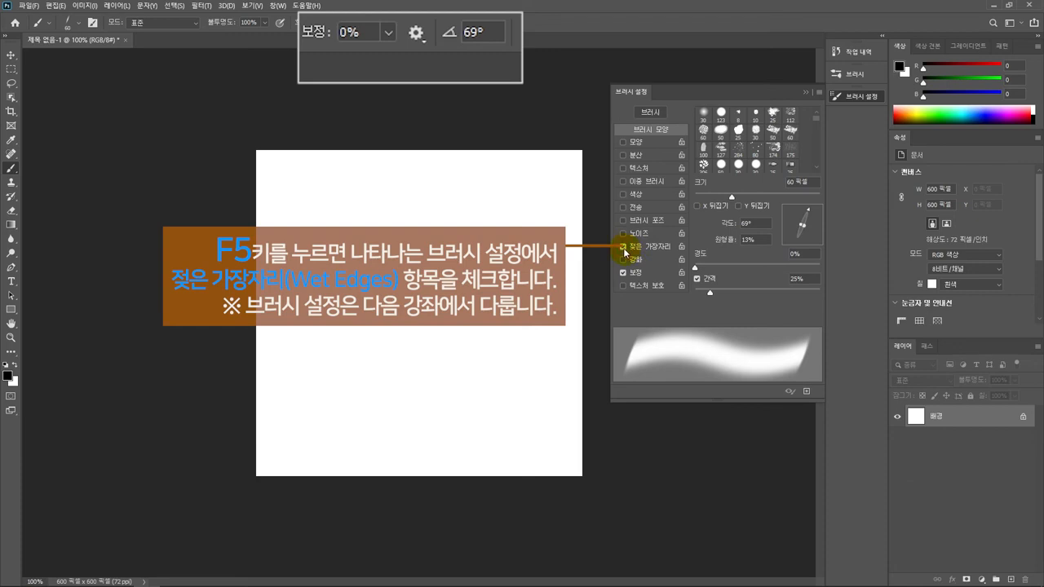
key(F5)
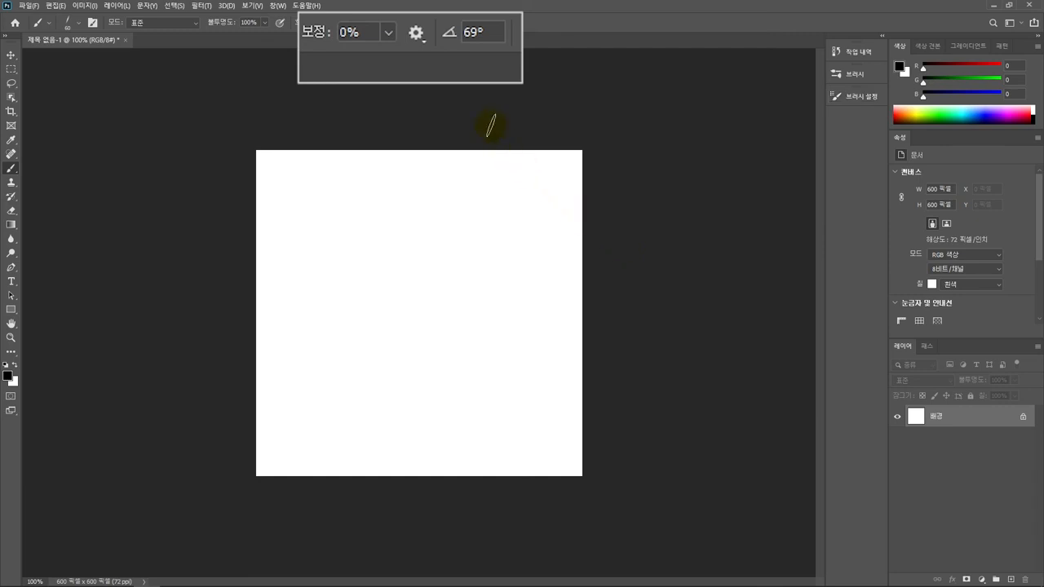
Set the brush smoothing to 62% and adjust the flattened tip to an 88° angle and 50 px size.
click(388, 32)
drag(391, 57, 450, 61)
click(334, 62)
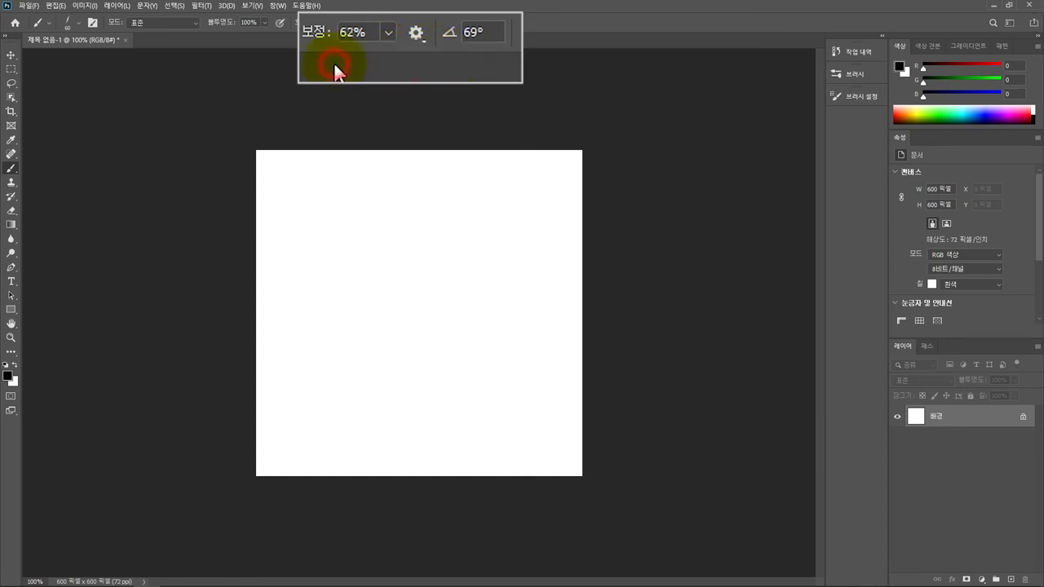
click(80, 24)
mouse_move(63, 83)
mouse_down()
mouse_move(85, 90)
mouse_move(57, 50)
mouse_up()
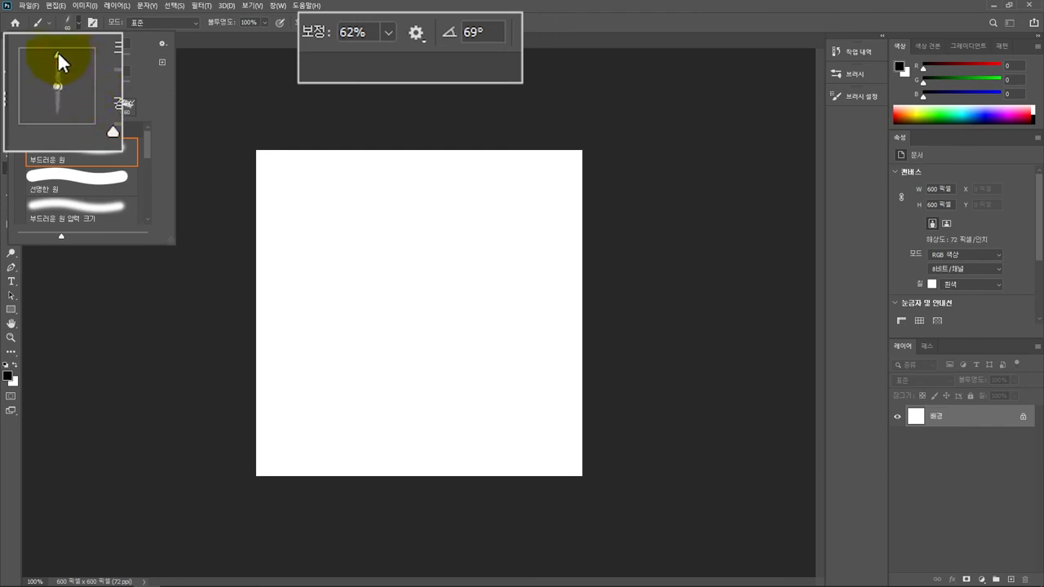
drag(57, 51, 59, 51)
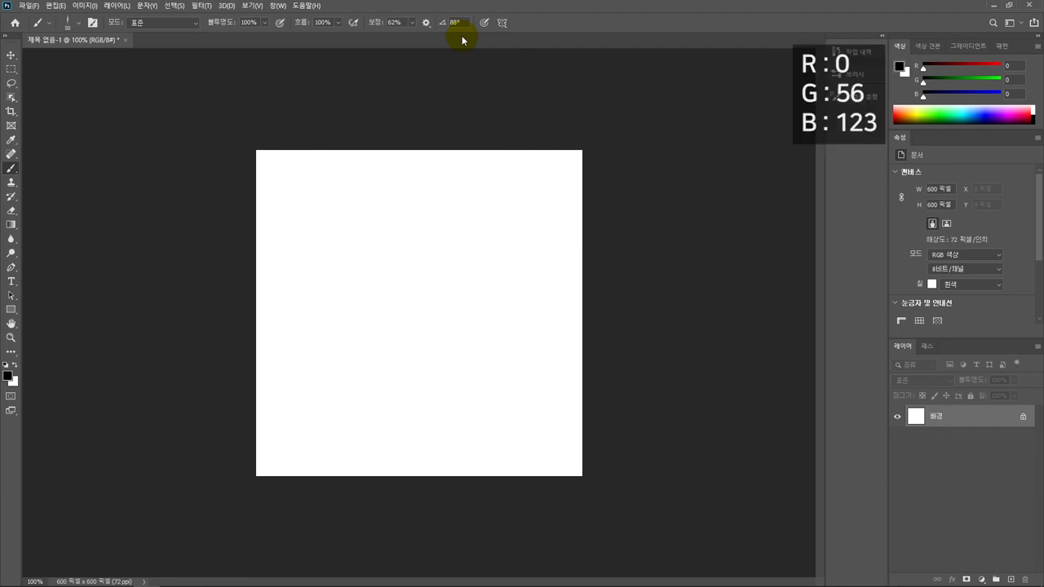
Set the foreground color to RGB 0, 56, 123 and hand-letter the word "Zoom" in calligraphic strokes across the canvas.
mouse_move(924, 94)
mouse_down()
mouse_move(967, 96)
mouse_move(940, 85)
mouse_up()
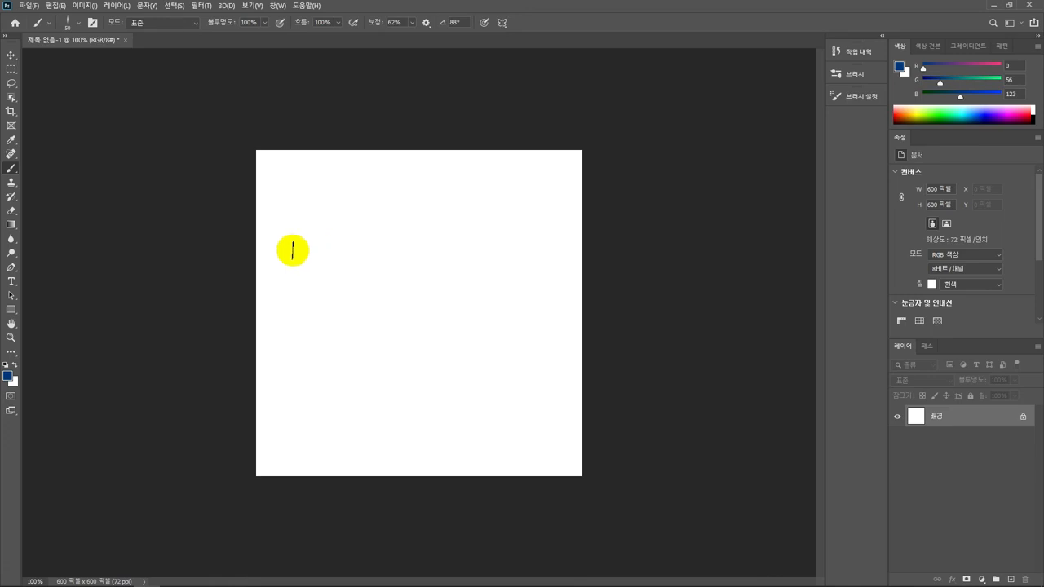
drag(278, 263, 322, 243)
mouse_move(305, 320)
mouse_down()
mouse_move(300, 357)
mouse_move(361, 331)
mouse_move(355, 286)
mouse_move(328, 308)
mouse_move(325, 357)
mouse_move(362, 376)
mouse_move(402, 358)
mouse_move(410, 326)
mouse_move(401, 311)
mouse_move(357, 308)
mouse_move(390, 301)
mouse_move(384, 287)
mouse_move(386, 329)
mouse_move(410, 344)
mouse_move(456, 335)
mouse_move(469, 306)
mouse_move(458, 282)
mouse_move(439, 276)
mouse_move(406, 299)
mouse_up()
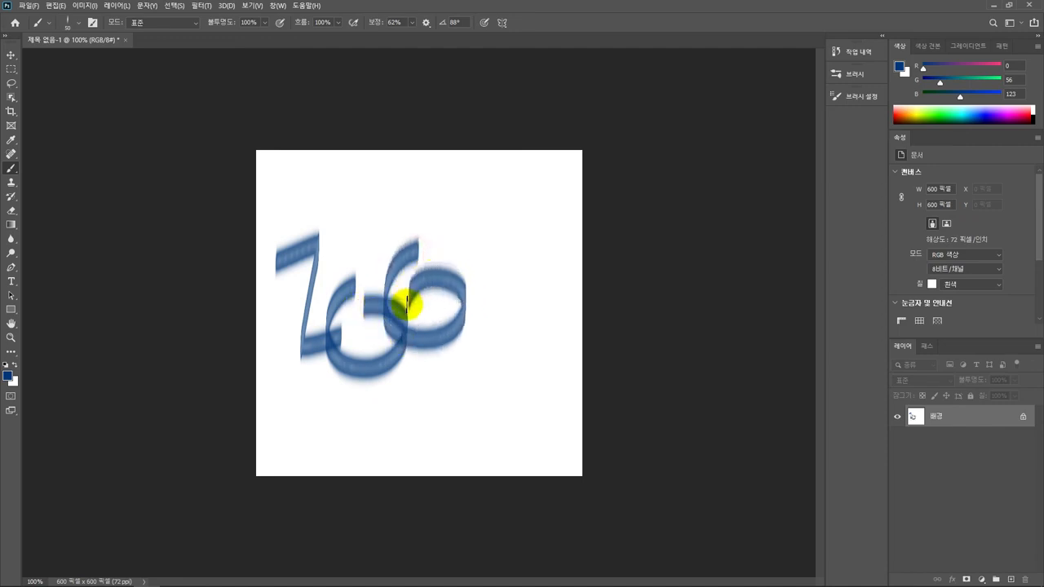
mouse_move(430, 399)
mouse_down()
mouse_move(471, 303)
mouse_move(502, 346)
mouse_move(526, 293)
mouse_move(579, 356)
mouse_up()
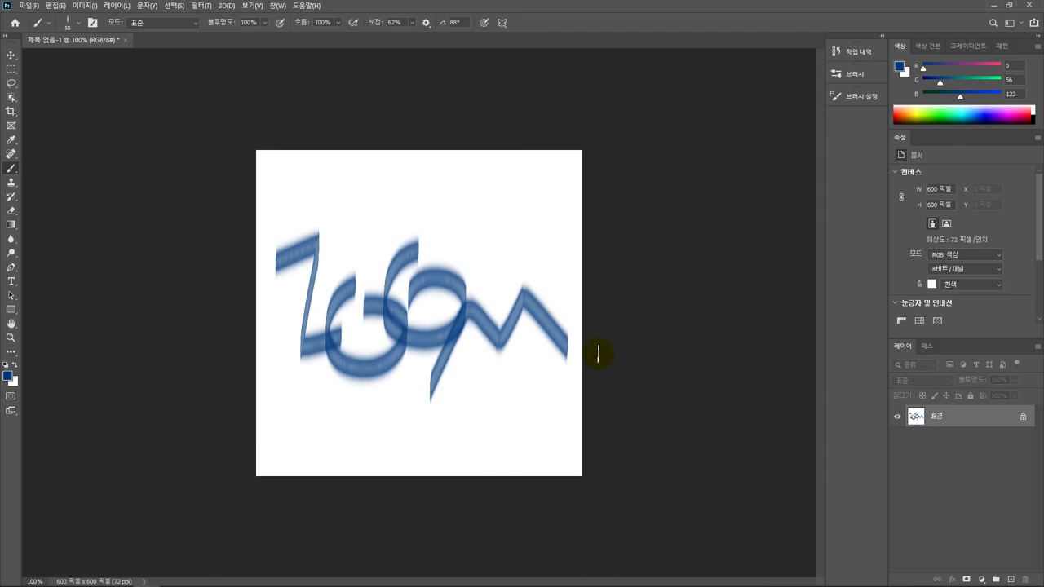
Reset the brush tip by choosing the Hard Round and then the Soft Round preset, and set the smoothing to 100%.
click(79, 23)
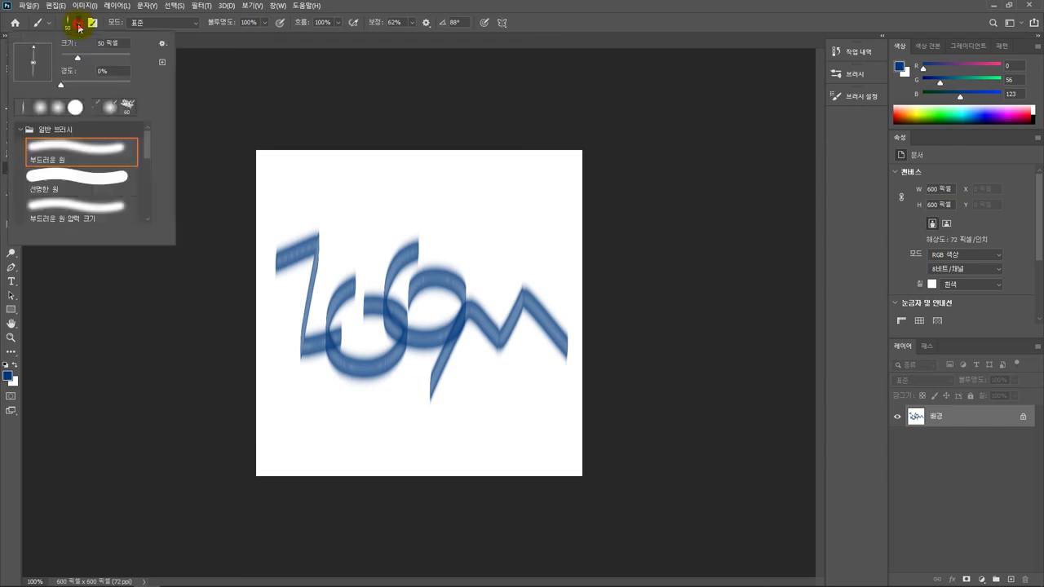
click(67, 178)
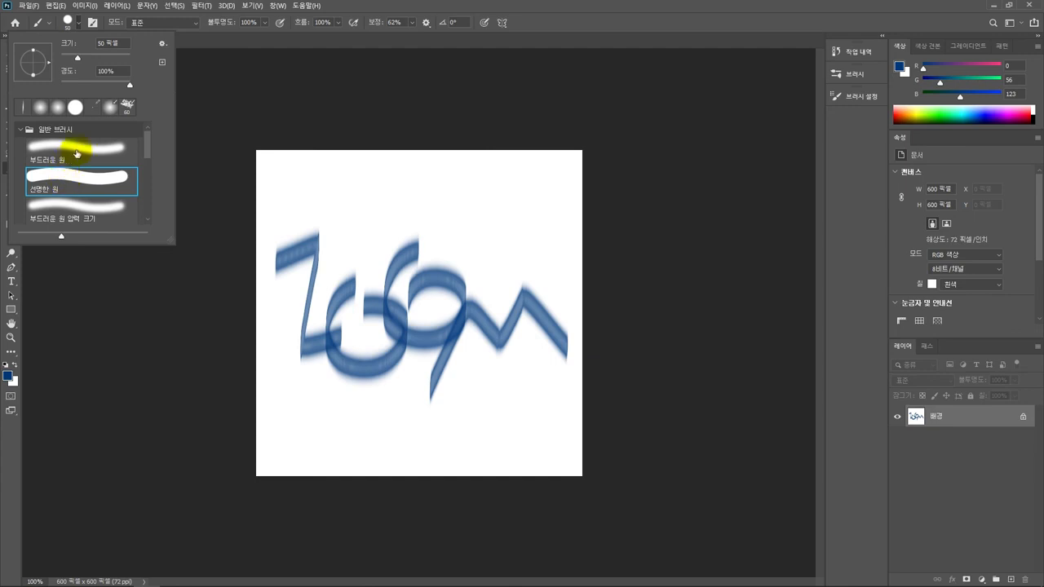
click(76, 152)
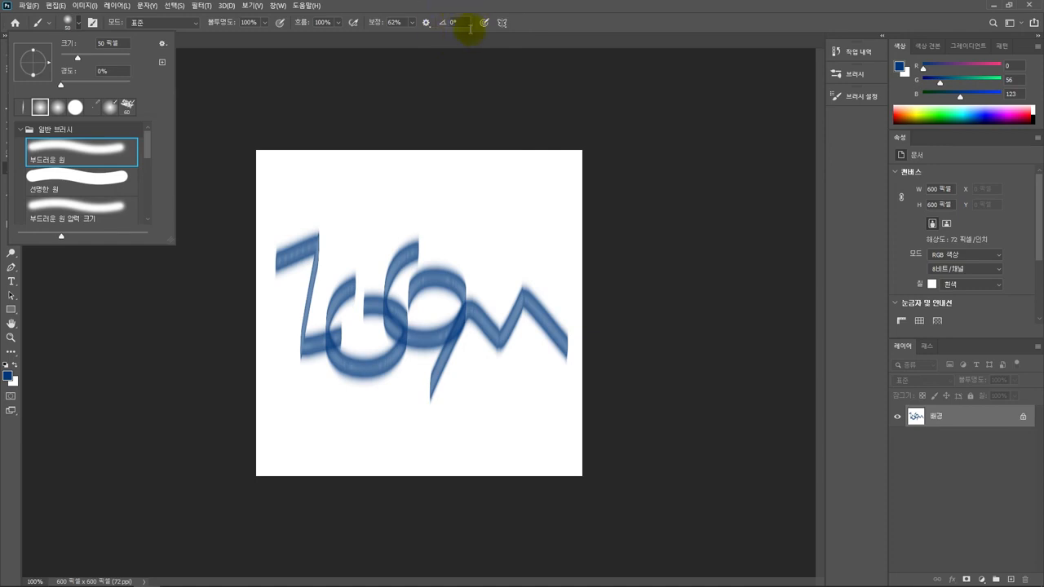
click(412, 22)
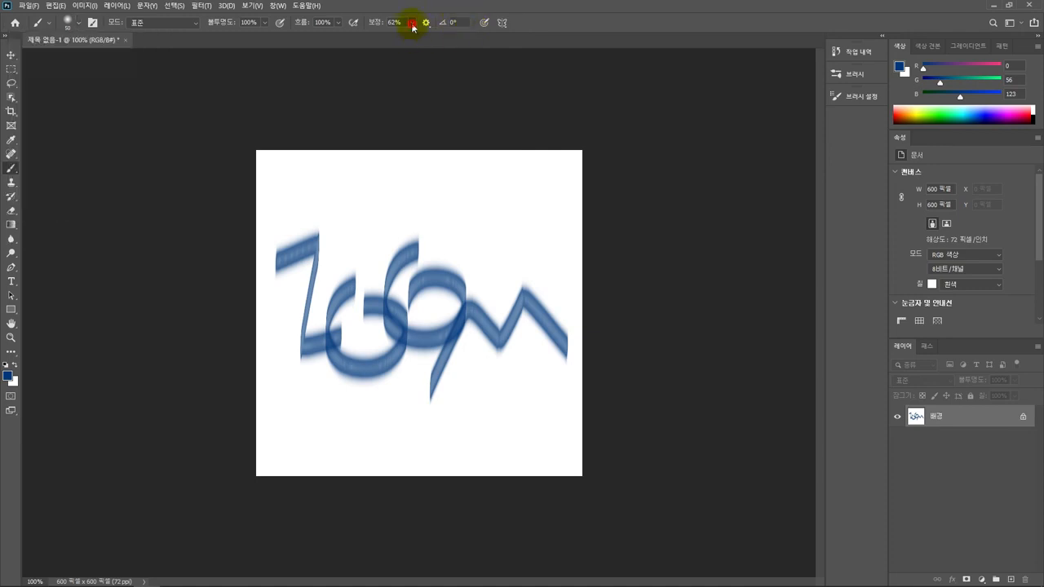
drag(413, 35, 444, 40)
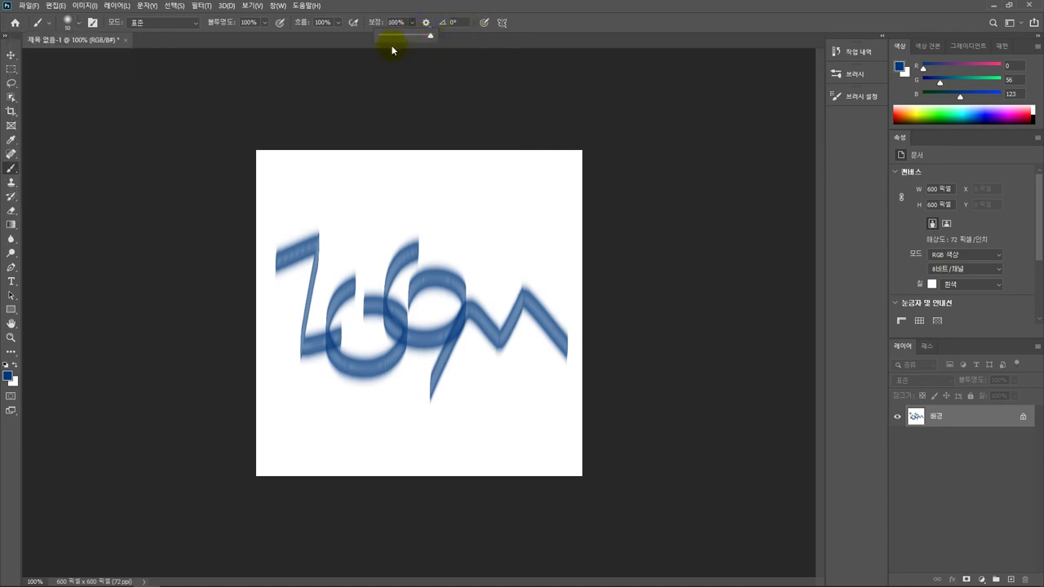
click(342, 40)
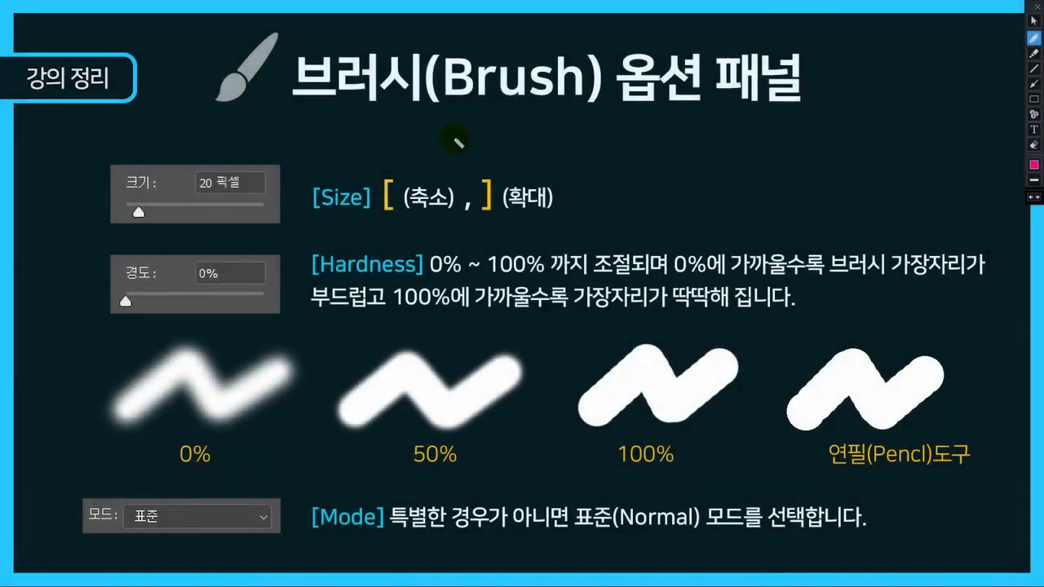
drag(617, 108, 721, 105)
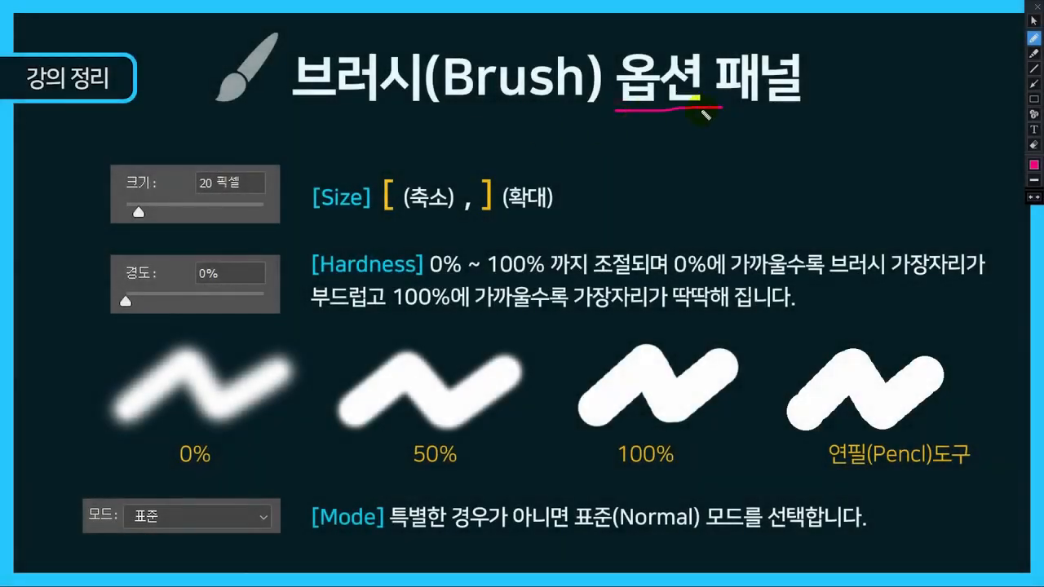
mouse_move(175, 207)
mouse_down()
mouse_move(147, 219)
mouse_move(115, 197)
mouse_move(130, 160)
mouse_move(161, 153)
mouse_move(175, 217)
mouse_up()
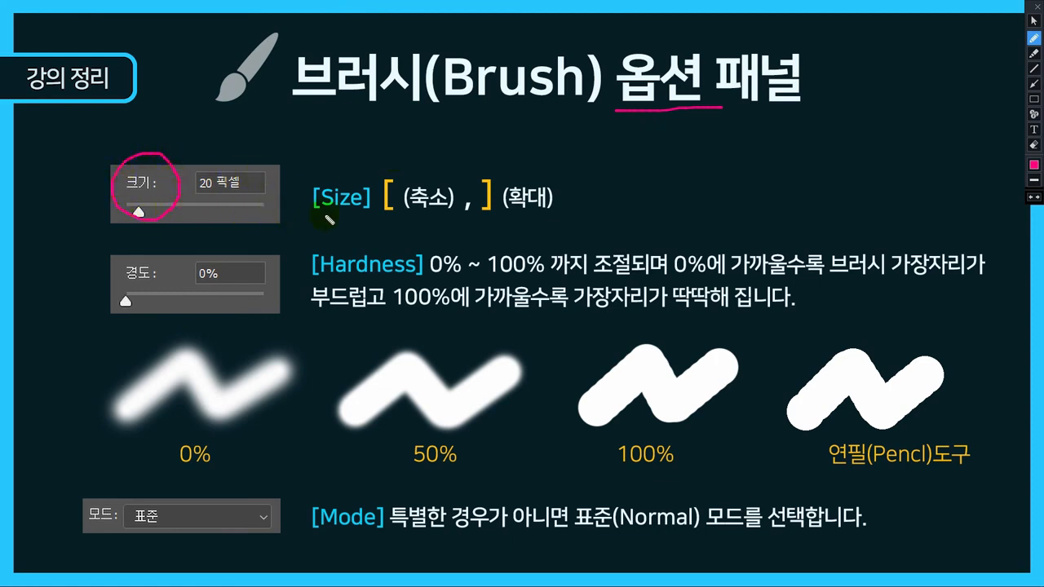